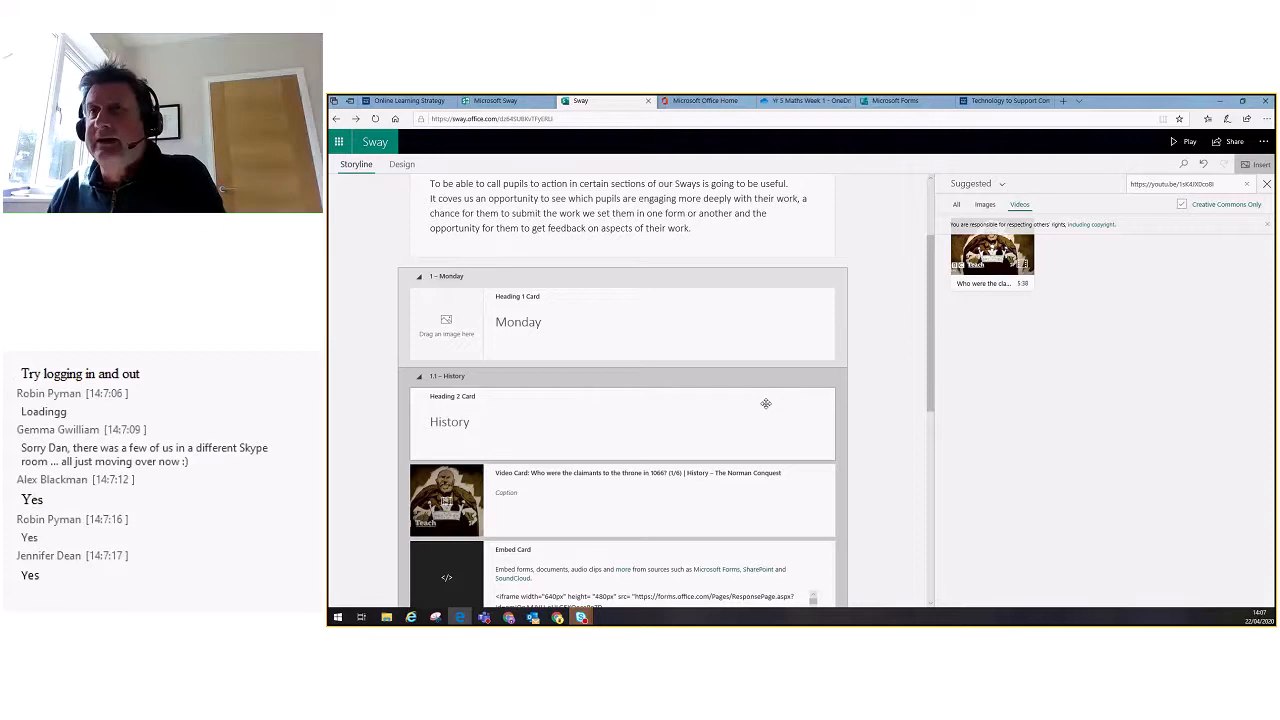
Review the storyline from the title and introductory text card through the Monday section's History, English and Maths cards
scroll(765, 403, up, 2)
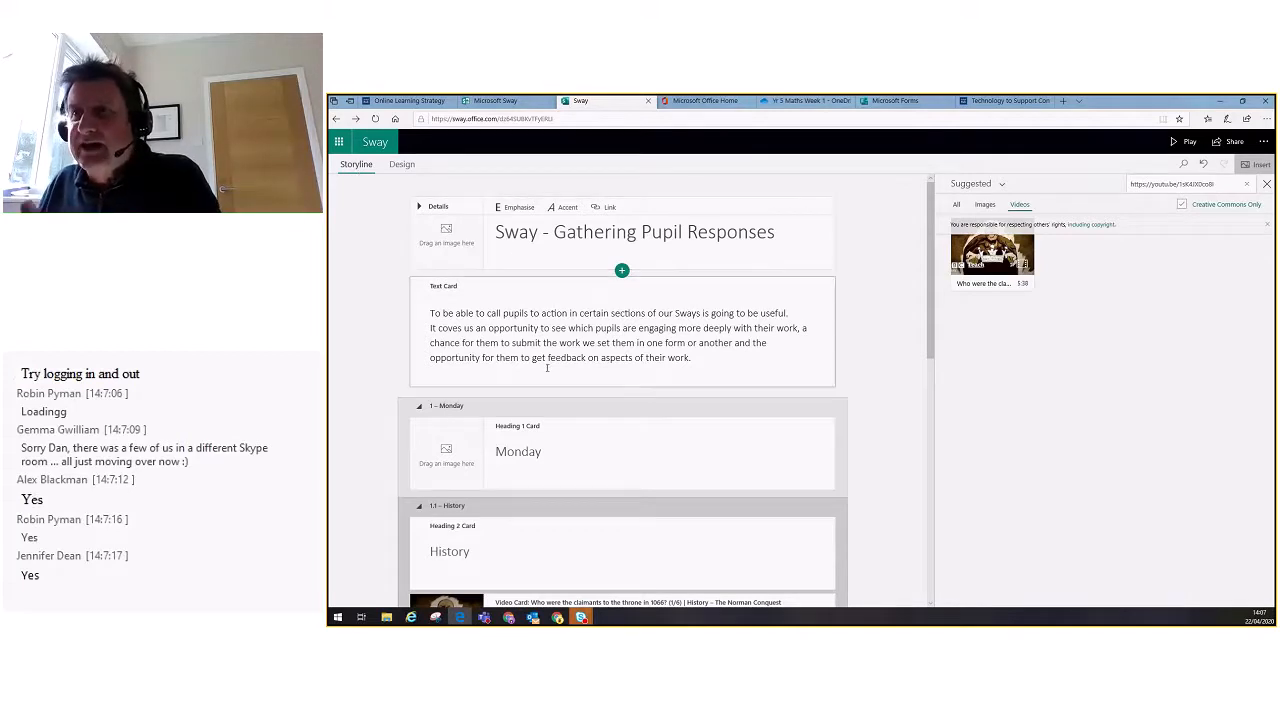
scroll(622, 393, down, 3)
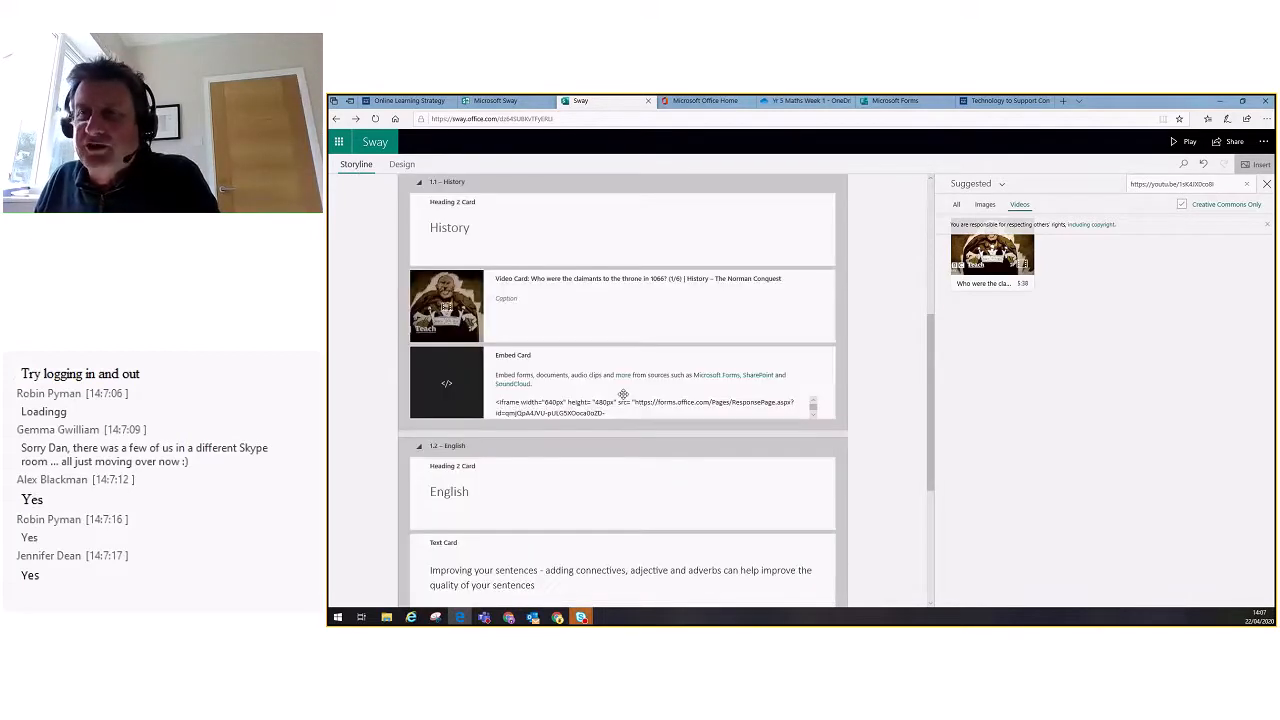
scroll(622, 393, down, 1)
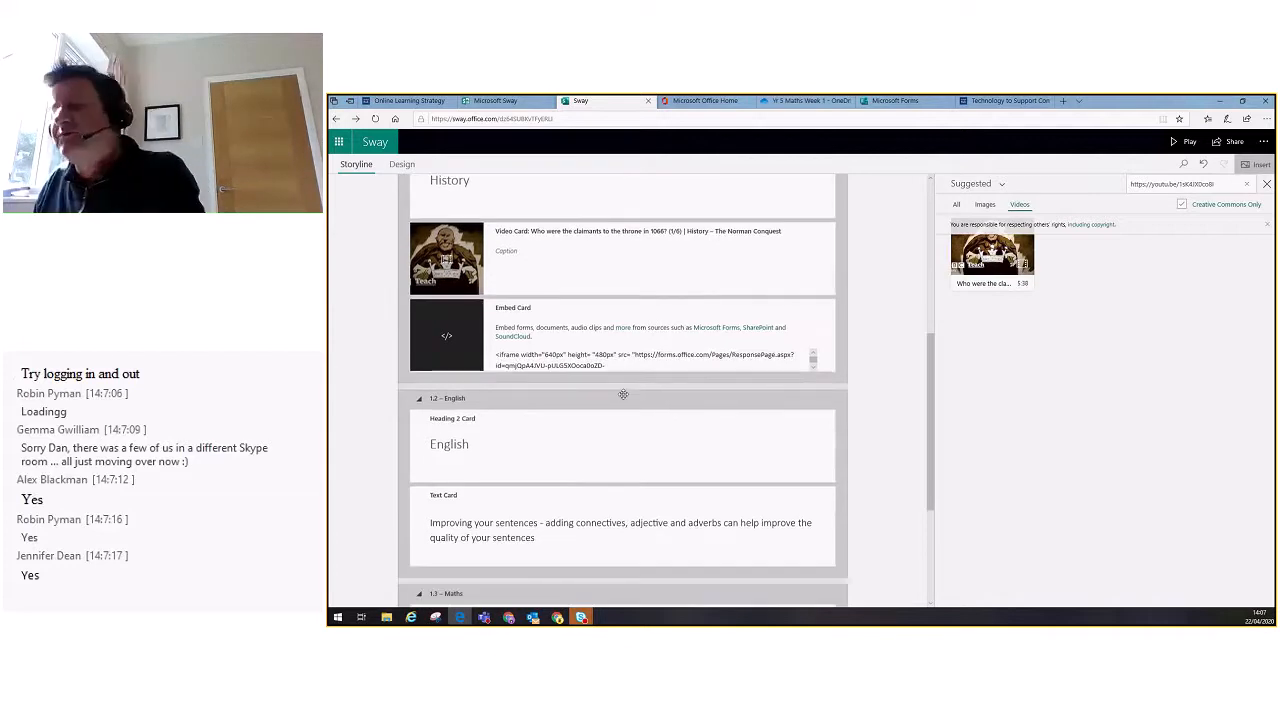
scroll(623, 394, down, 2)
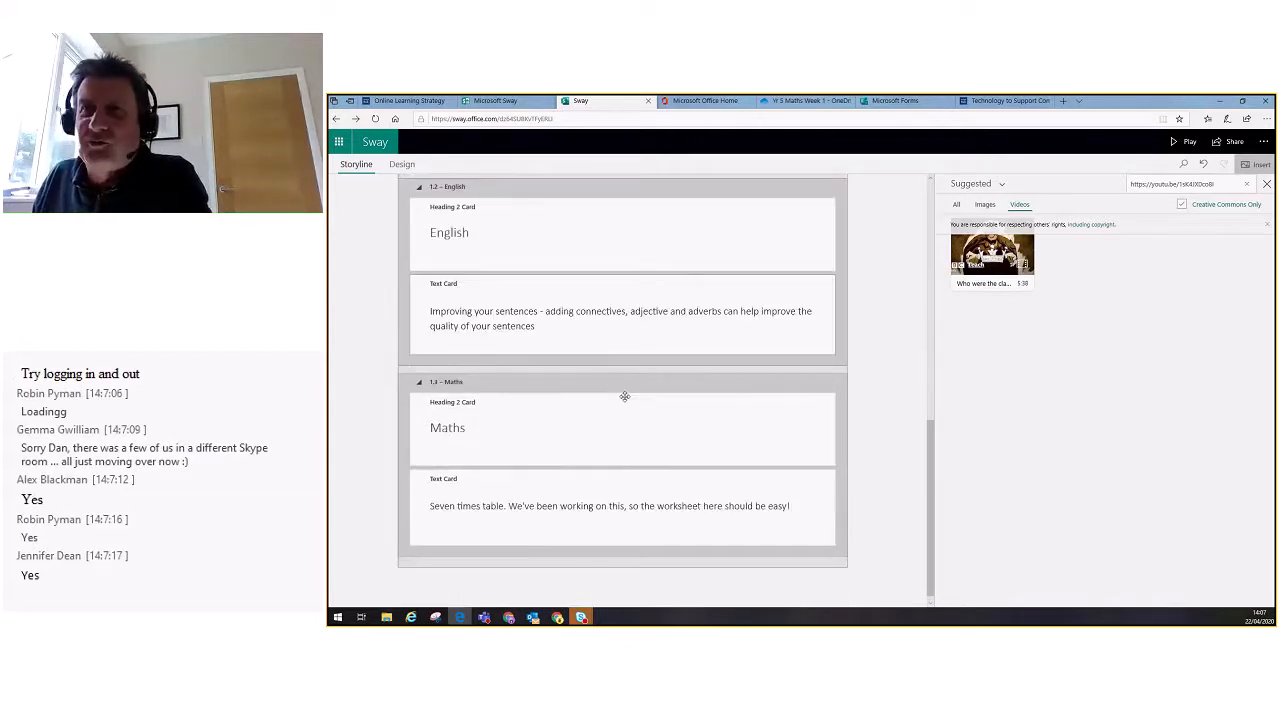
scroll(624, 396, up, 3)
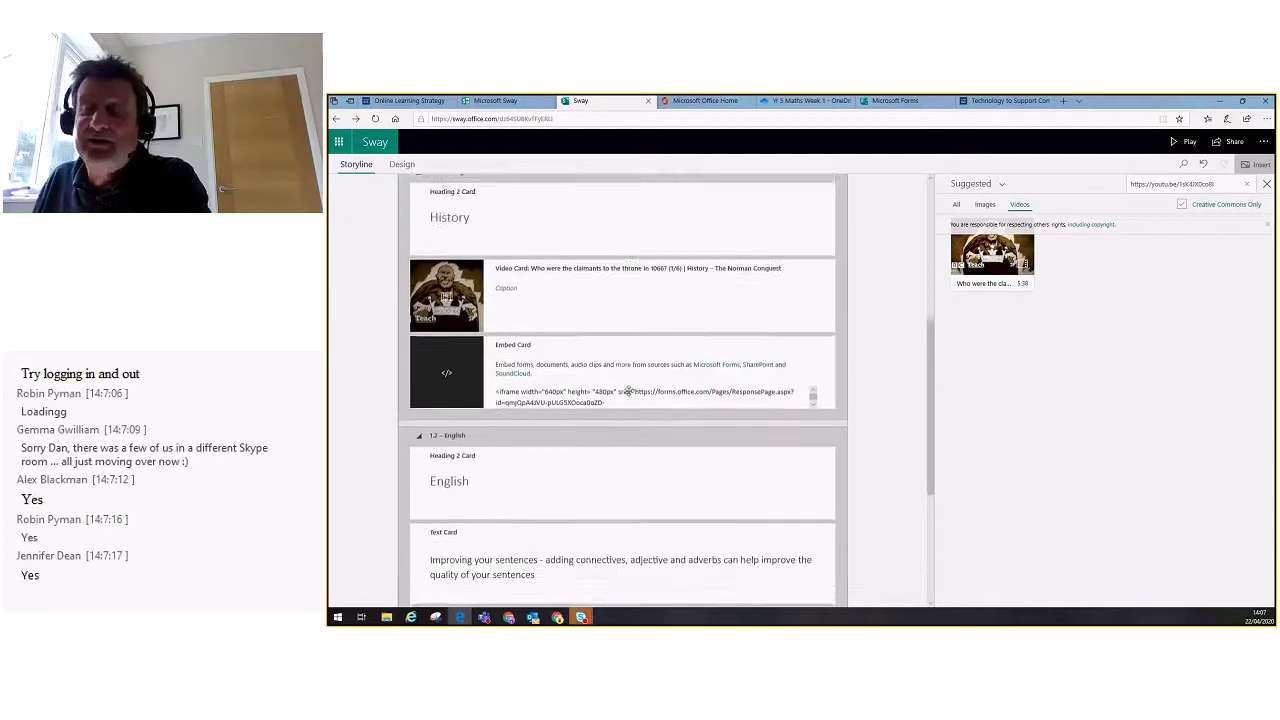
scroll(628, 391, up, 3)
scroll(630, 391, up, 1)
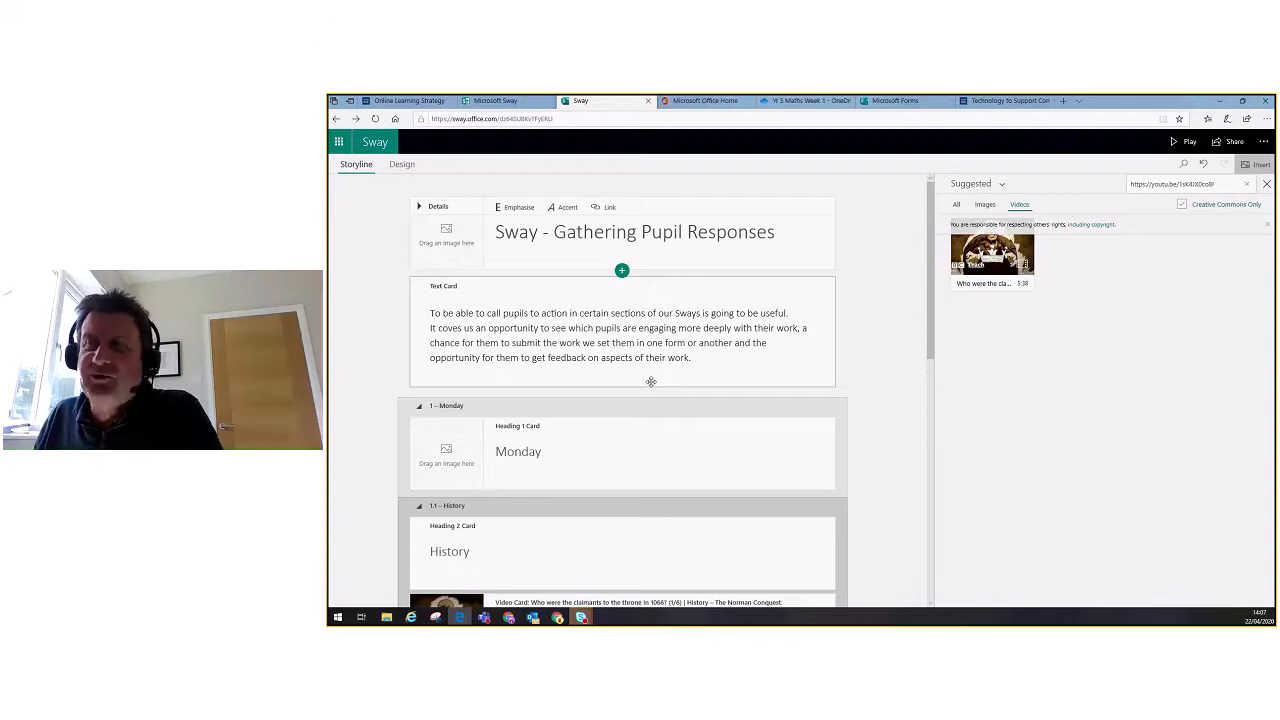
scroll(651, 381, down, 1)
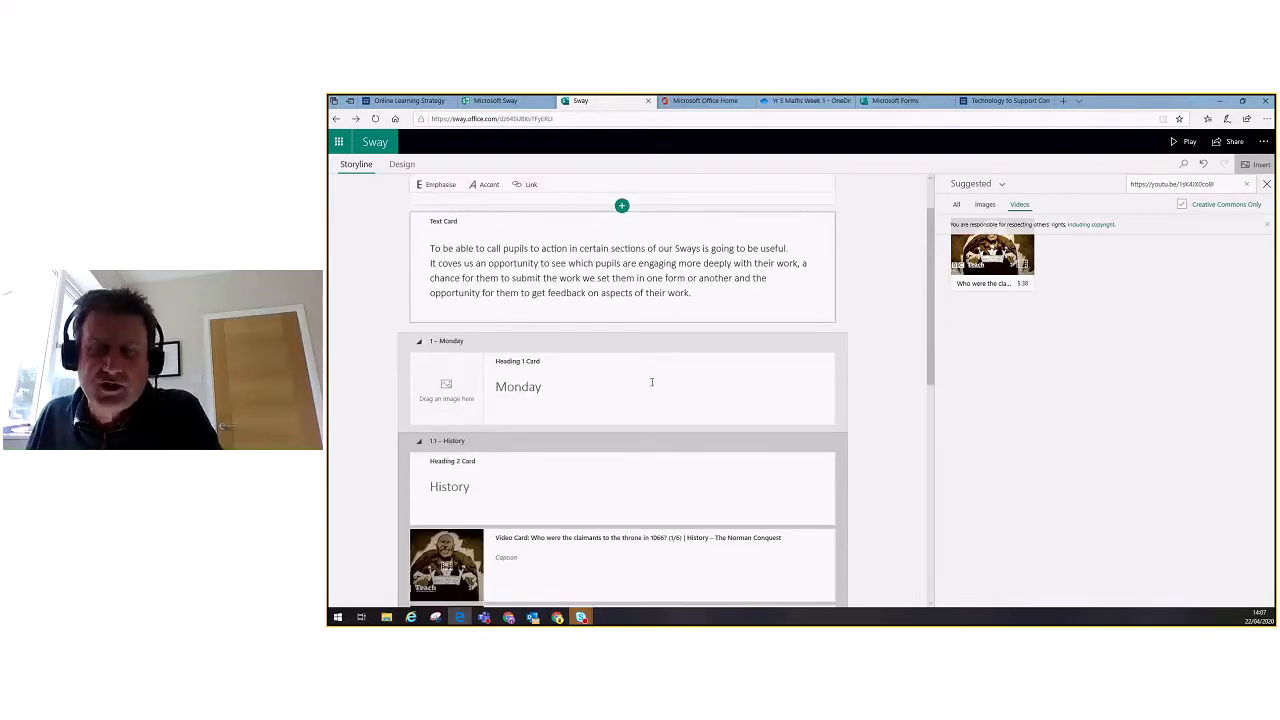
scroll(656, 398, up, 1)
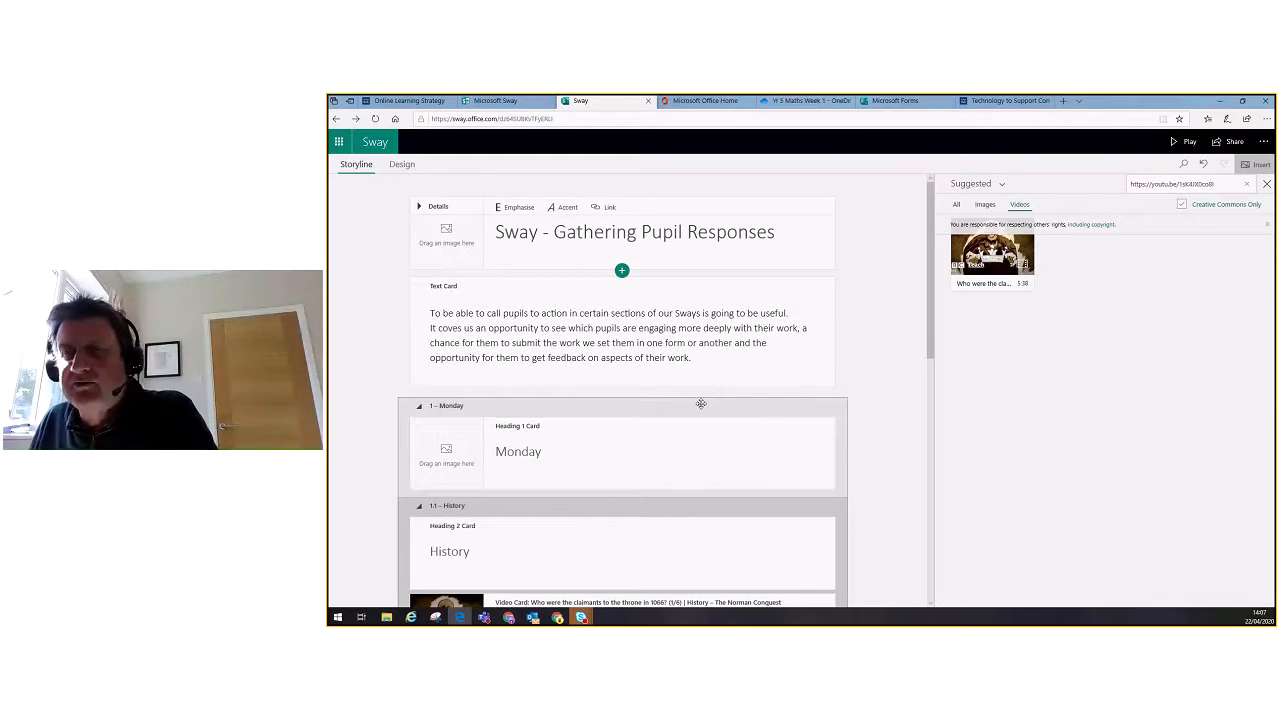
scroll(701, 403, down, 1)
scroll(701, 403, down, 1)
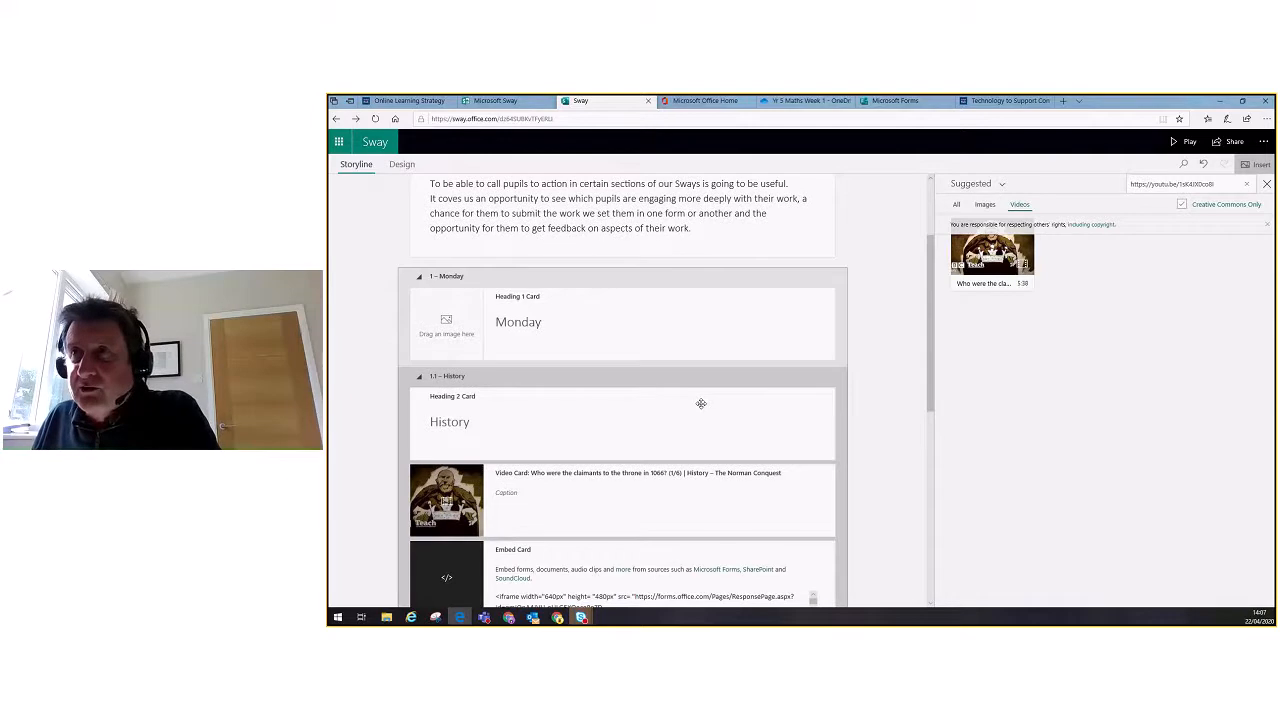
scroll(701, 403, up, 2)
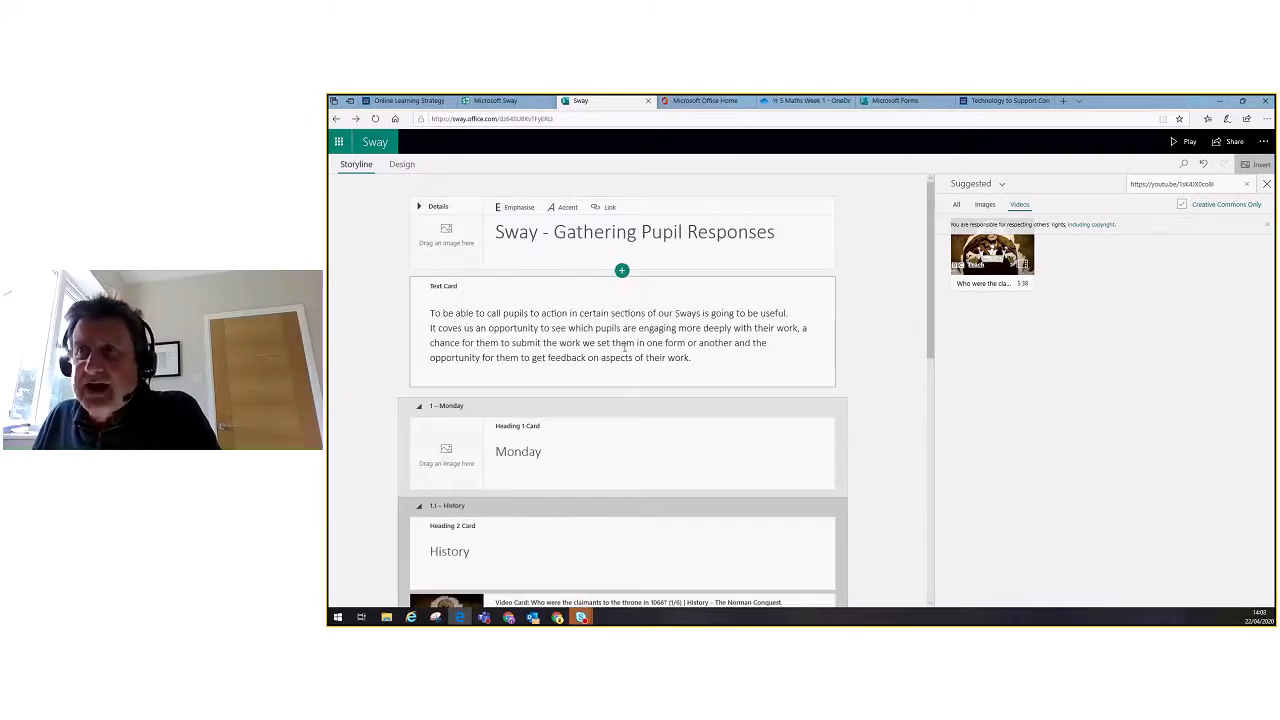
scroll(625, 343, down, 2)
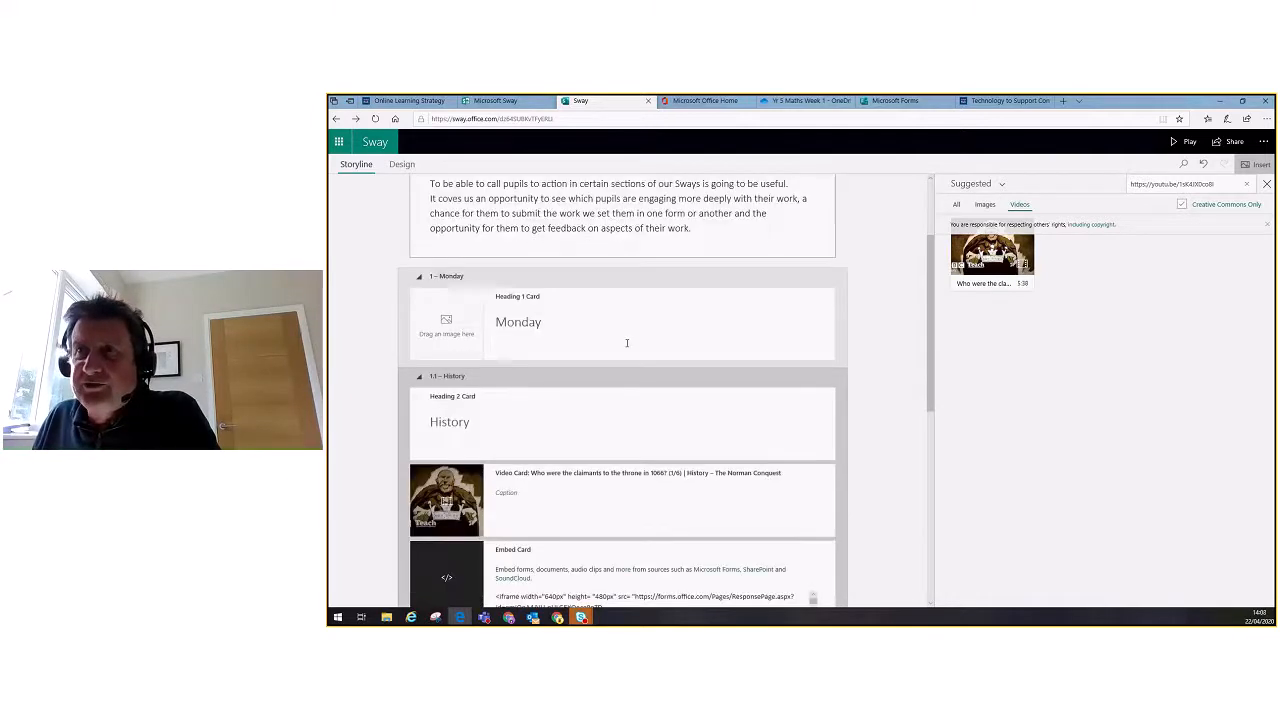
Select the Monday section and examine how its History, English and Maths subsections and their cards are organised
click(650, 276)
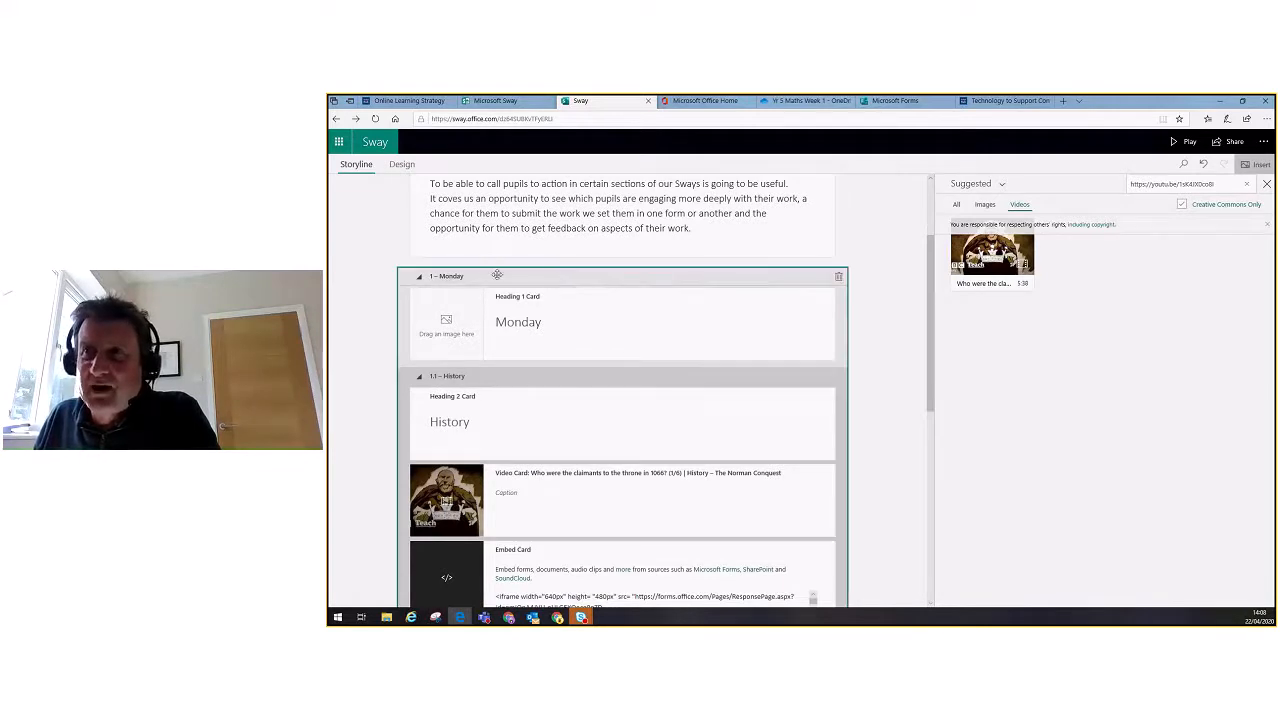
scroll(580, 314, down, 5)
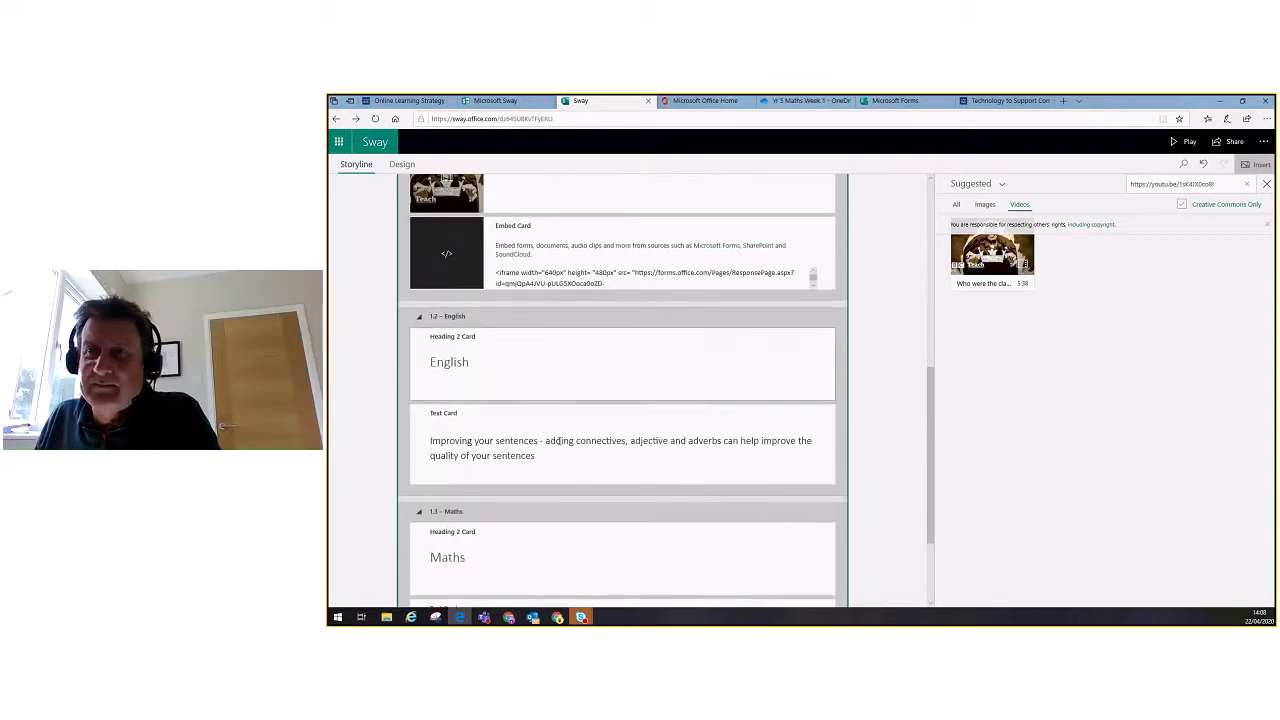
scroll(603, 443, down, 2)
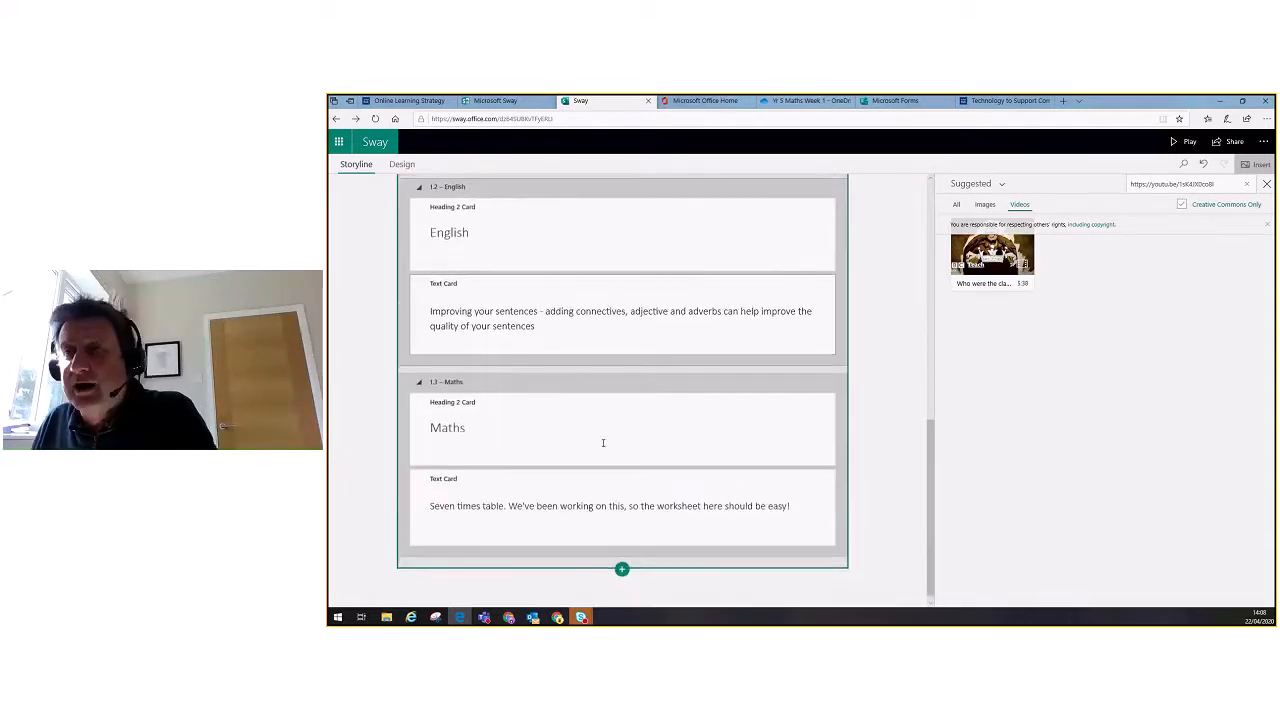
scroll(603, 443, up, 10)
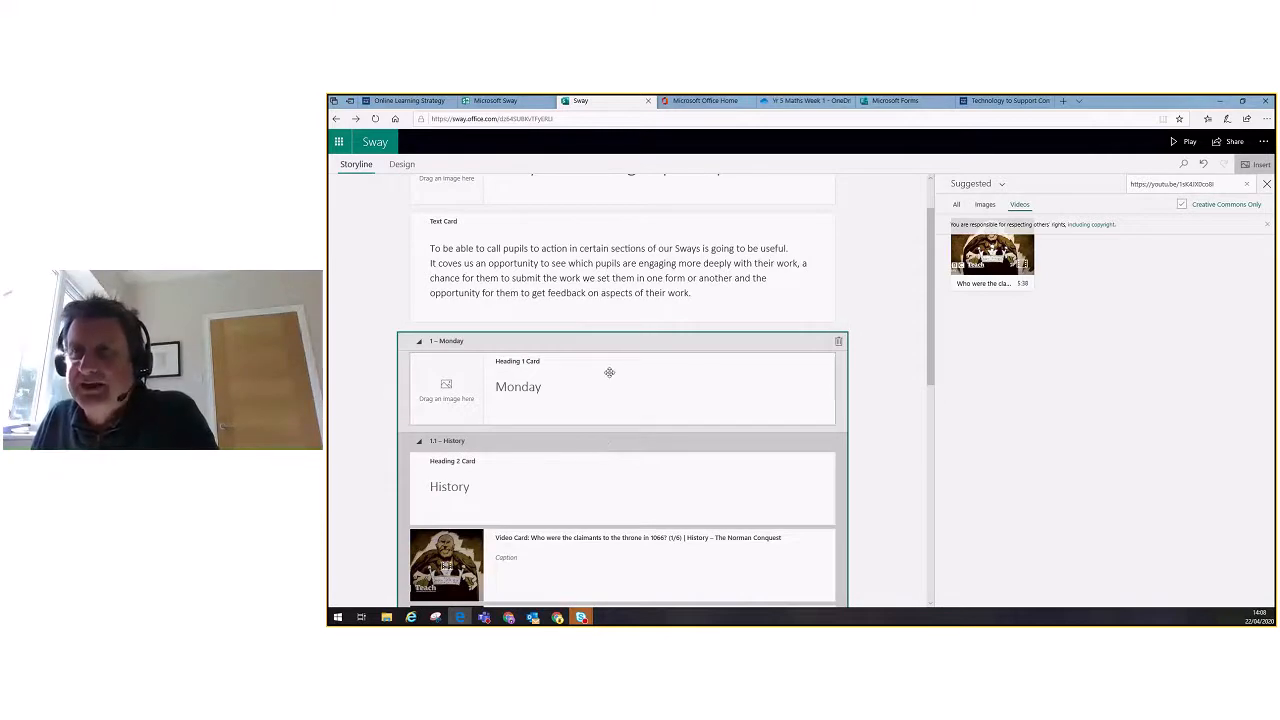
scroll(609, 372, down, 1)
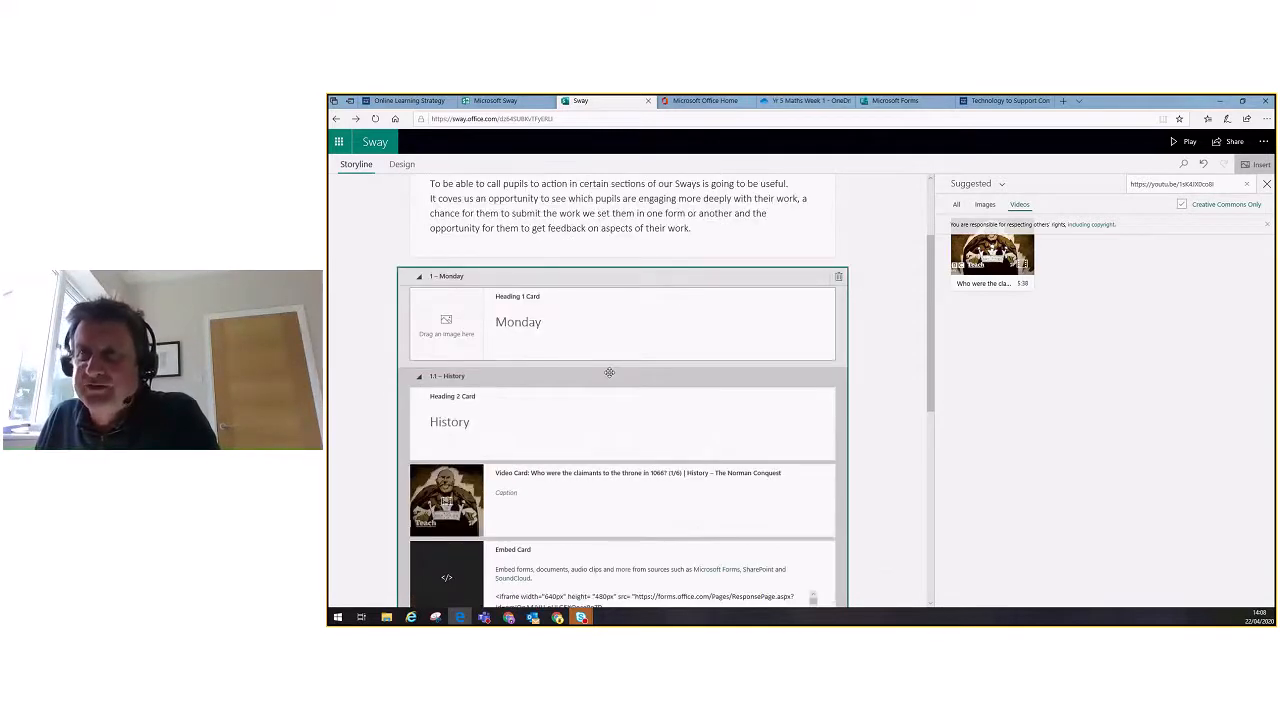
scroll(609, 372, down, 1)
scroll(609, 372, down, 1)
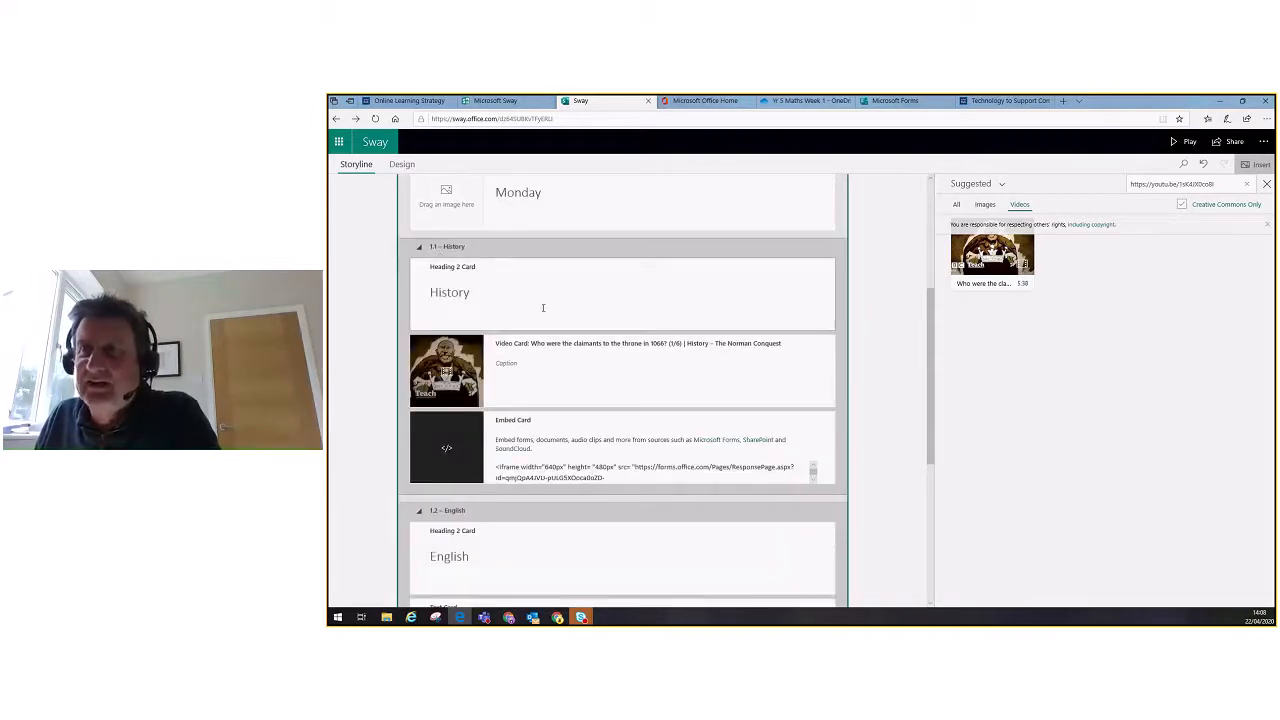
scroll(714, 465, down, 1)
scroll(571, 313, up, 3)
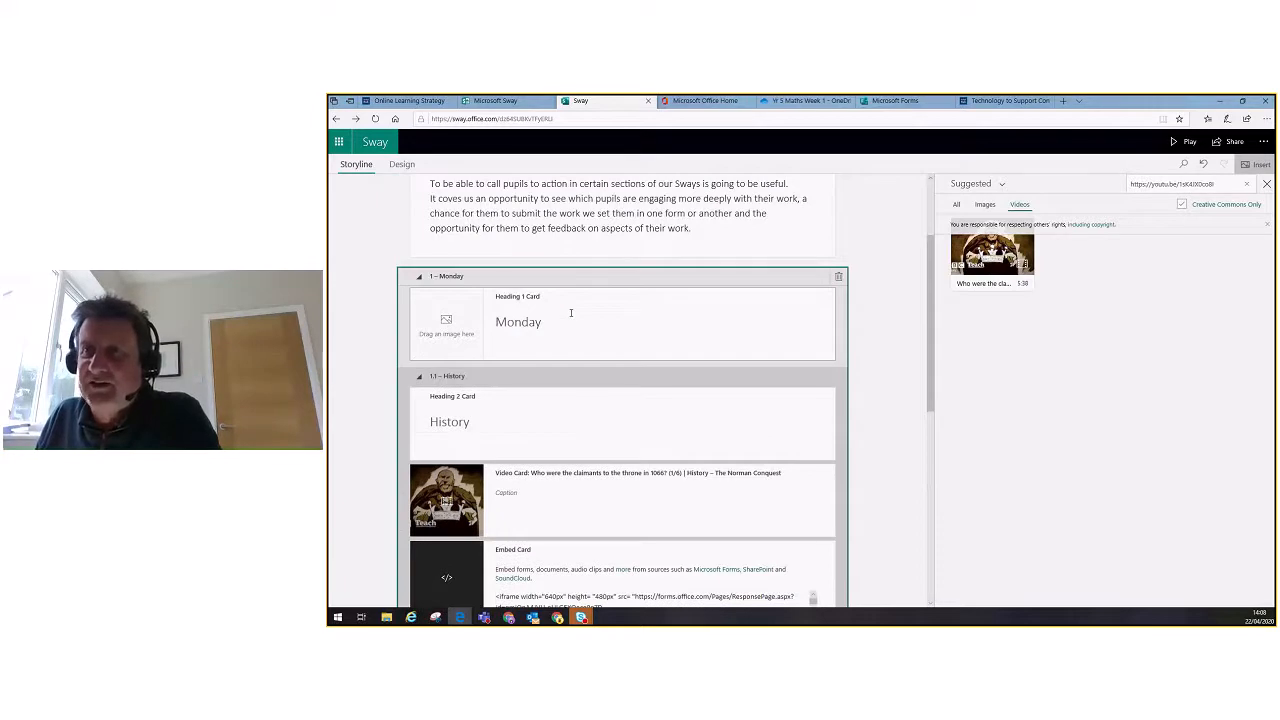
scroll(571, 313, down, 4)
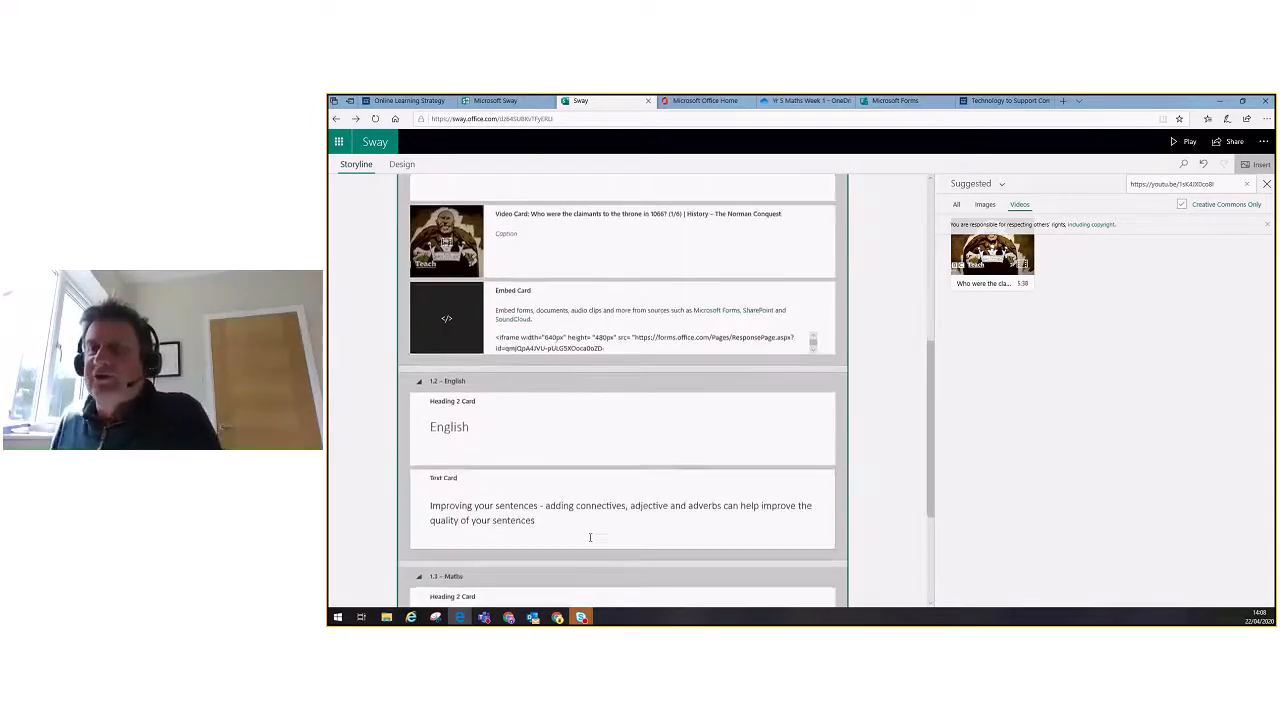
scroll(588, 531, up, 4)
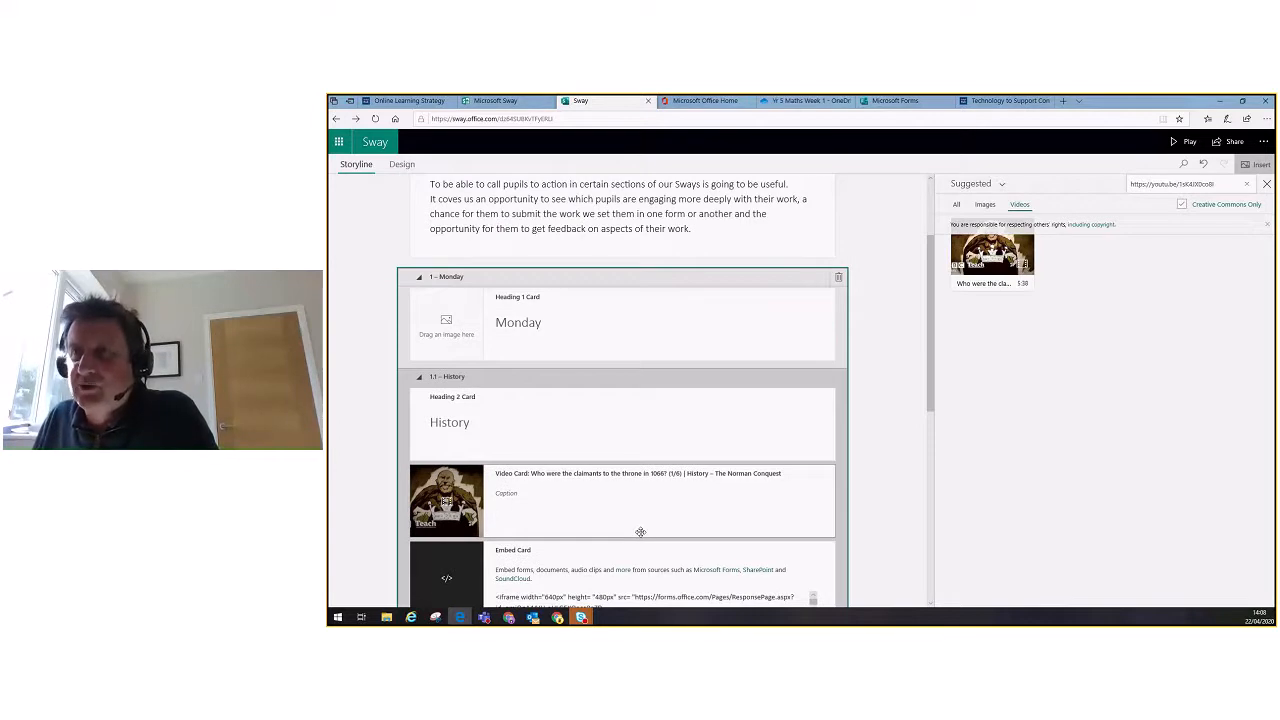
scroll(657, 388, down, 1)
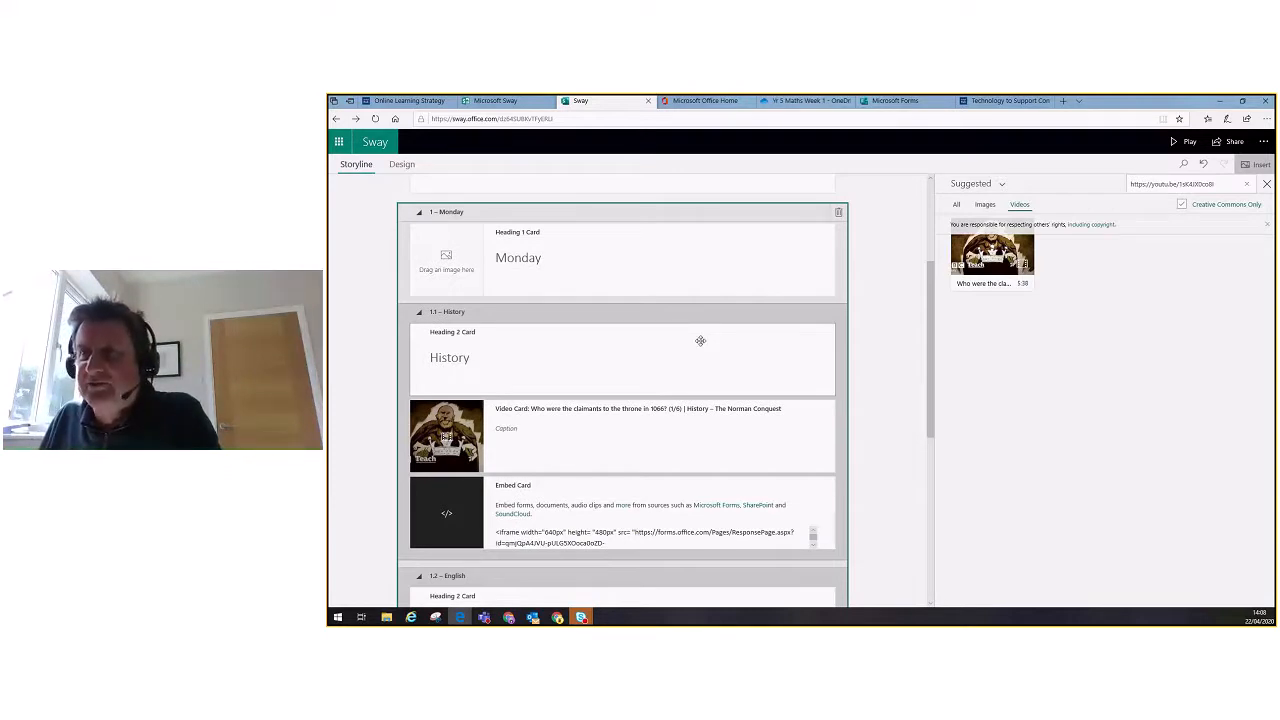
scroll(577, 497, down, 2)
scroll(543, 508, down, 2)
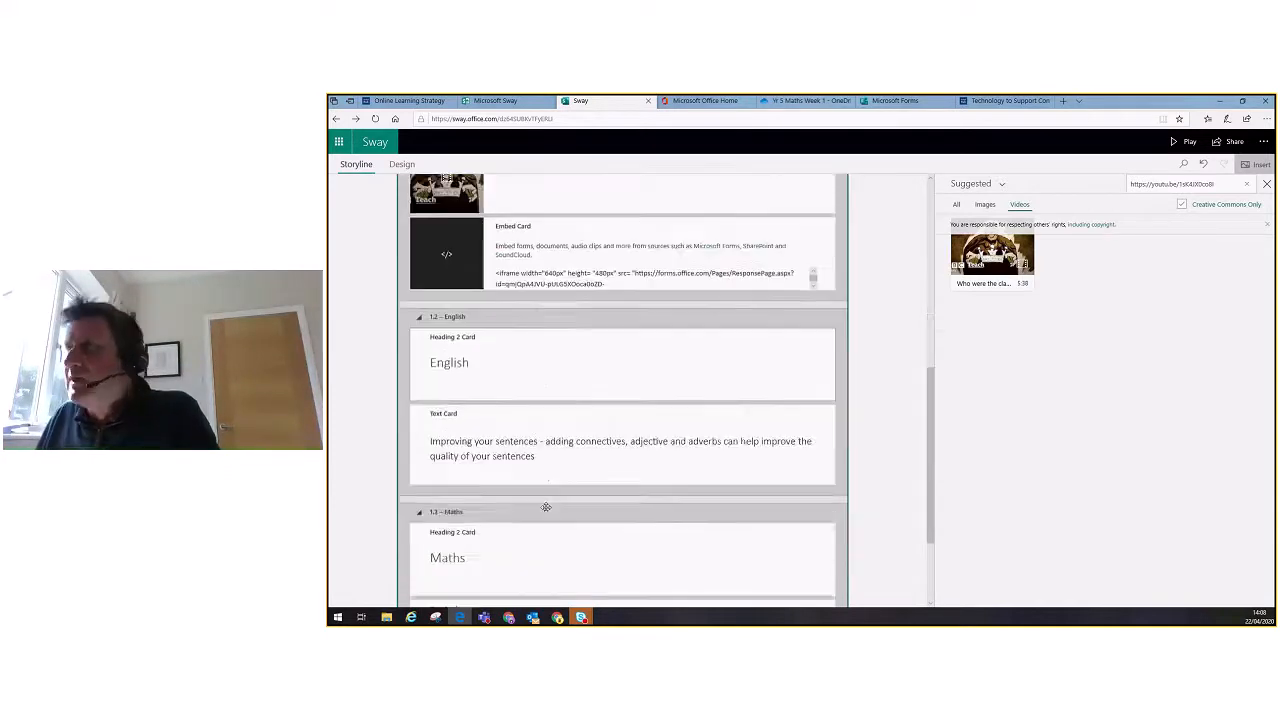
scroll(543, 508, up, 3)
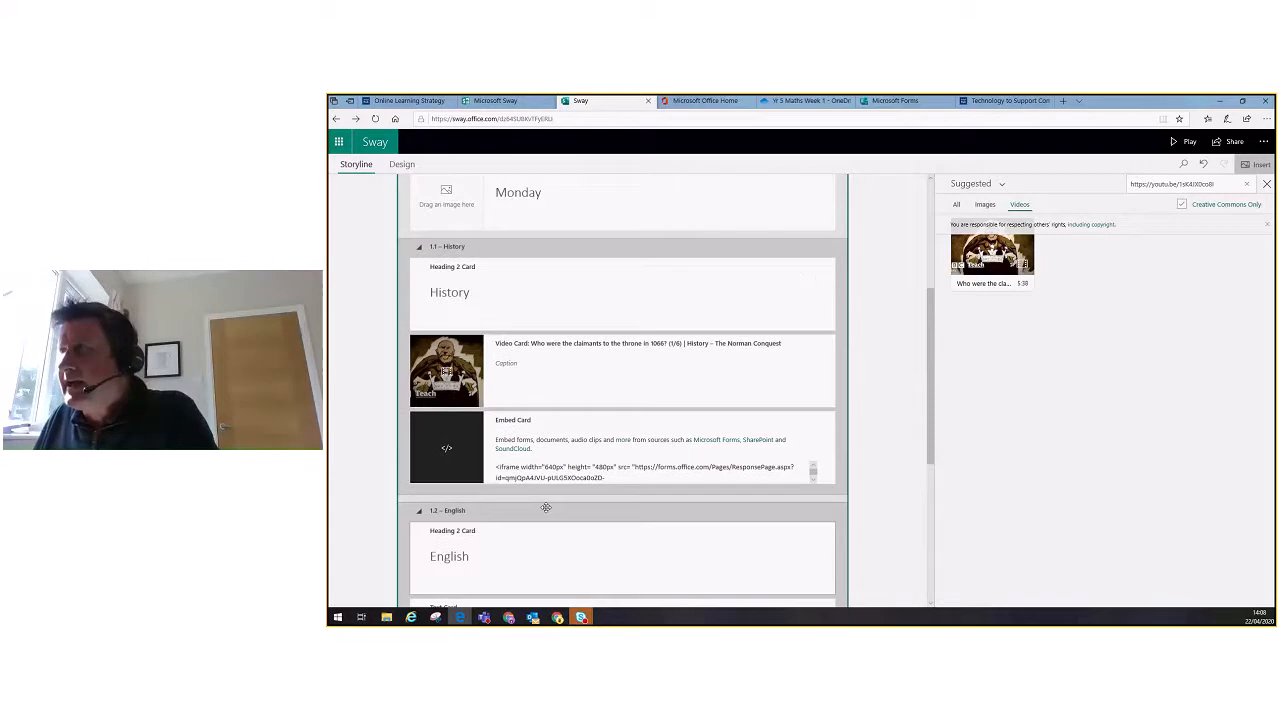
Play the Sway and examine the History video and the embedded Norman Conquest form down to its last question
click(1188, 142)
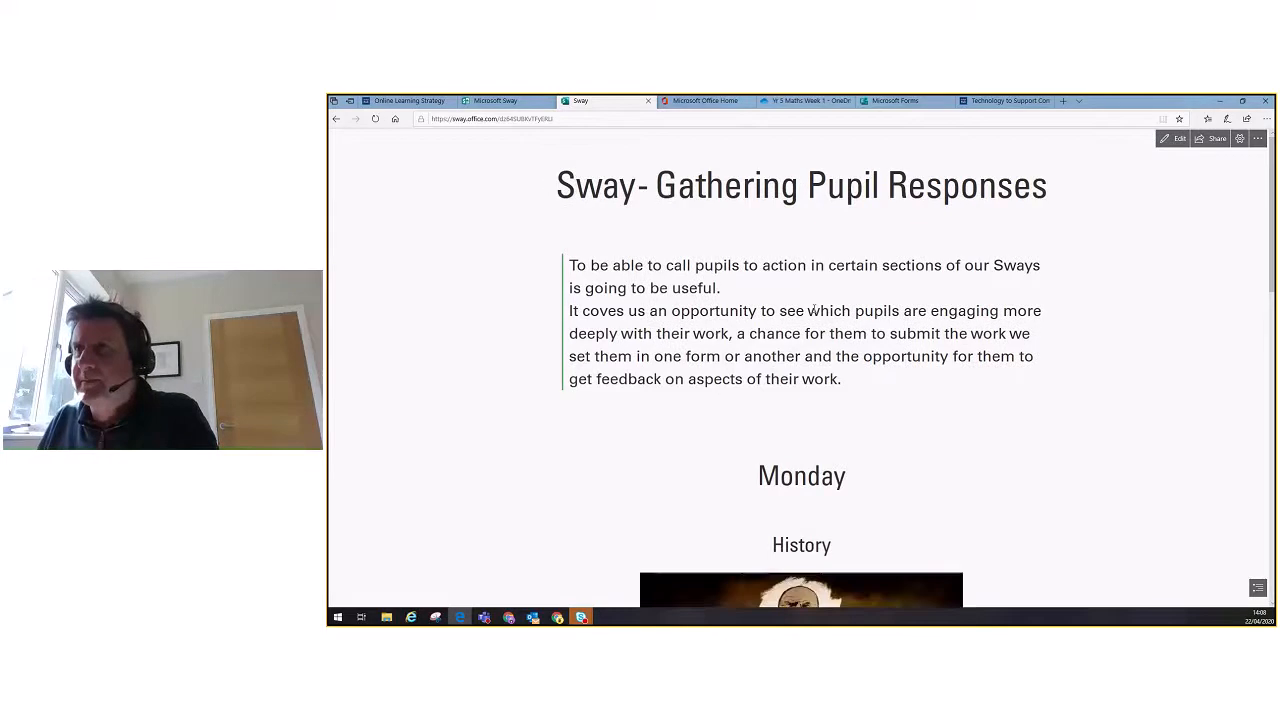
scroll(895, 284, down, 3)
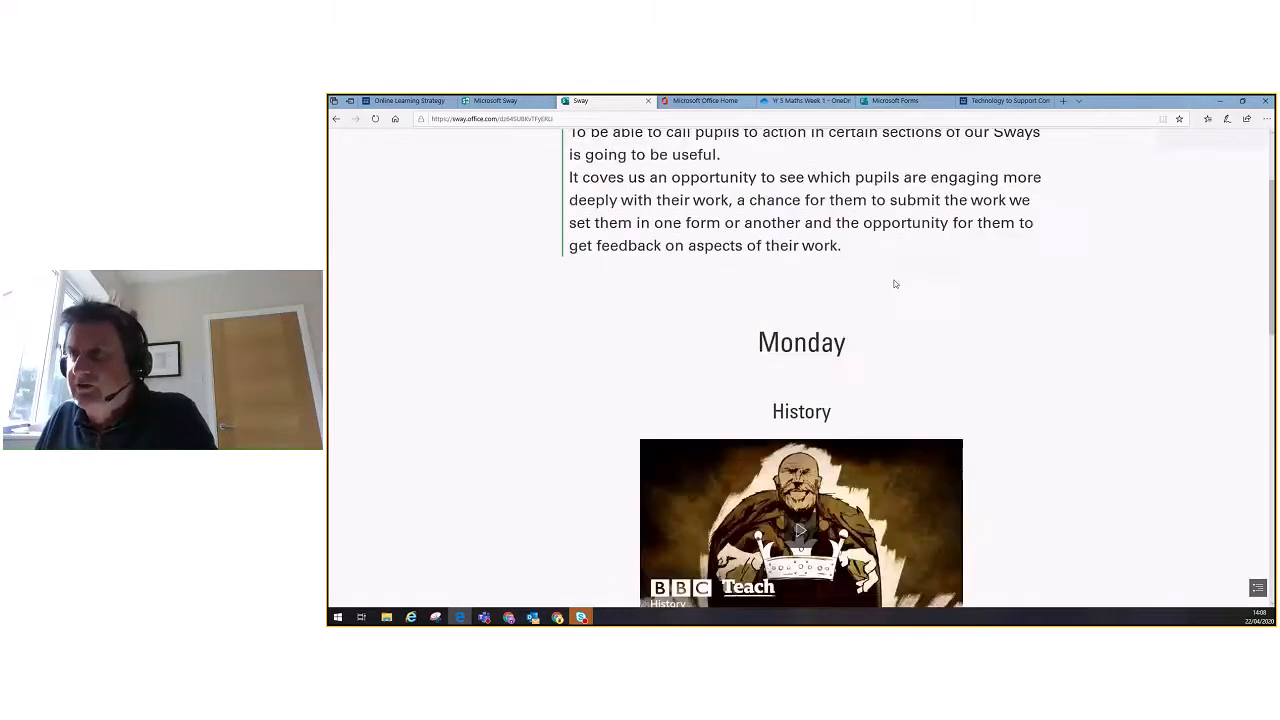
scroll(895, 284, down, 3)
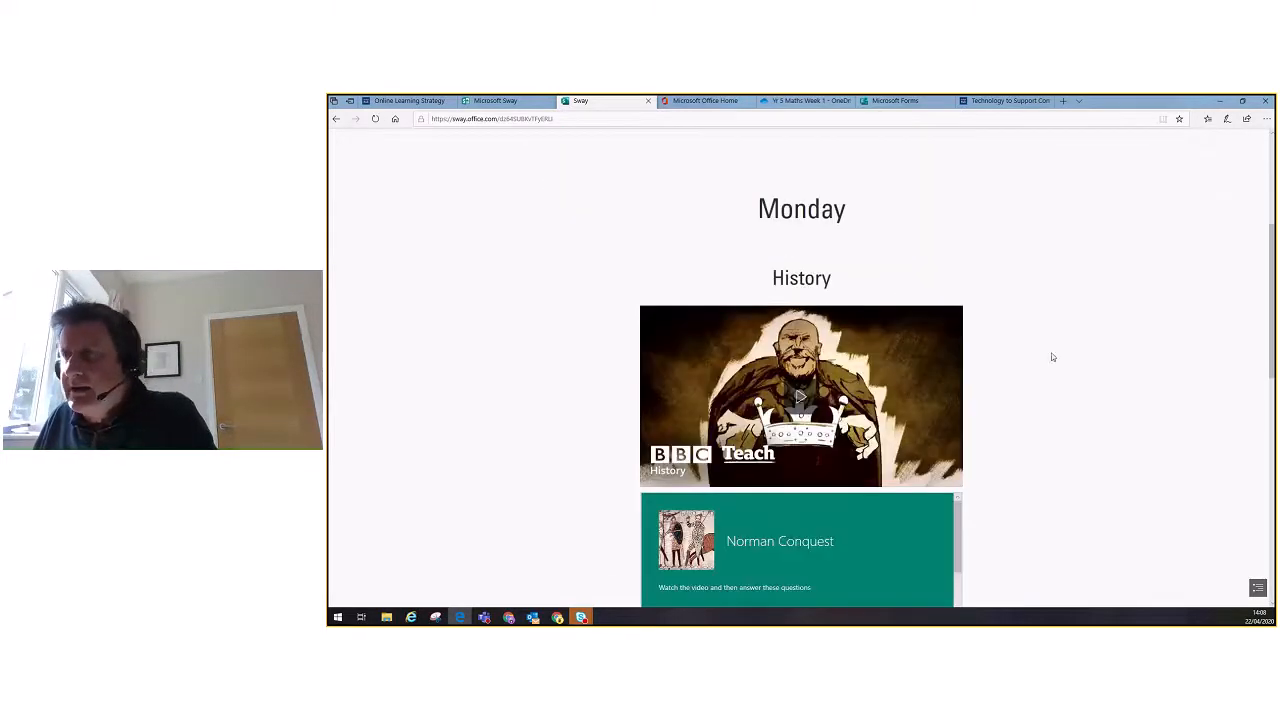
scroll(1021, 321, down, 3)
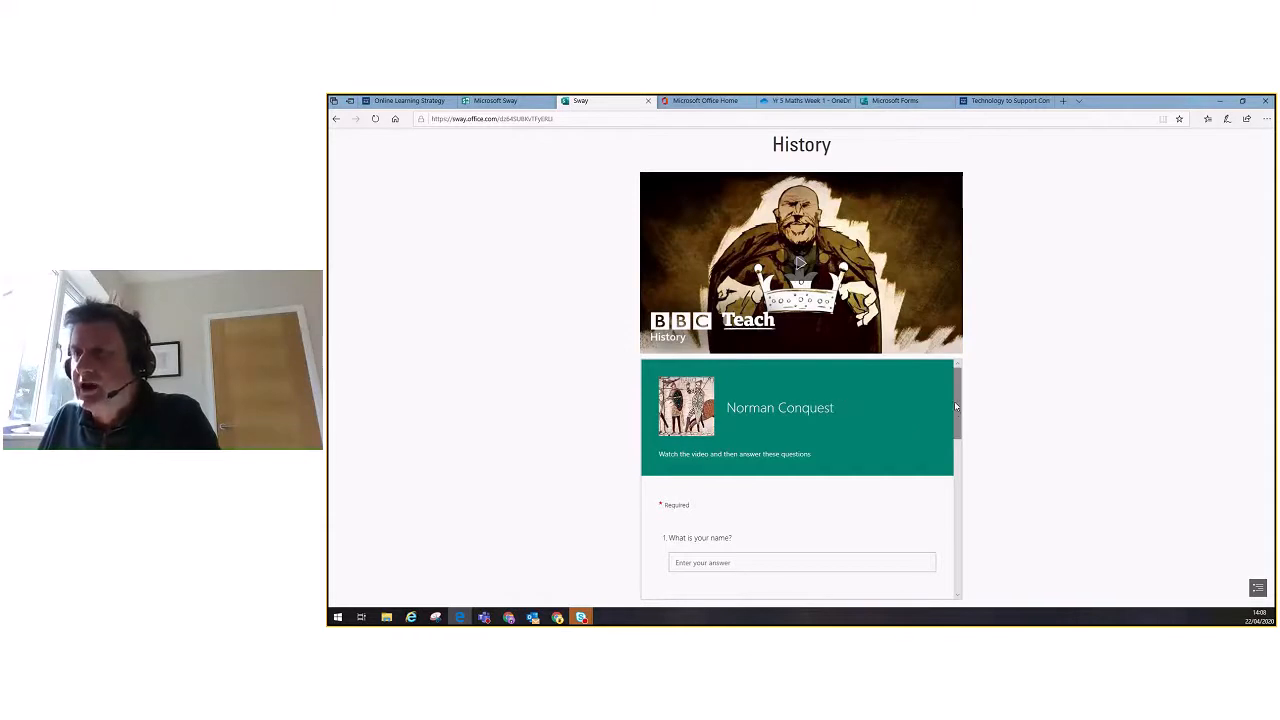
drag(954, 406, 955, 552)
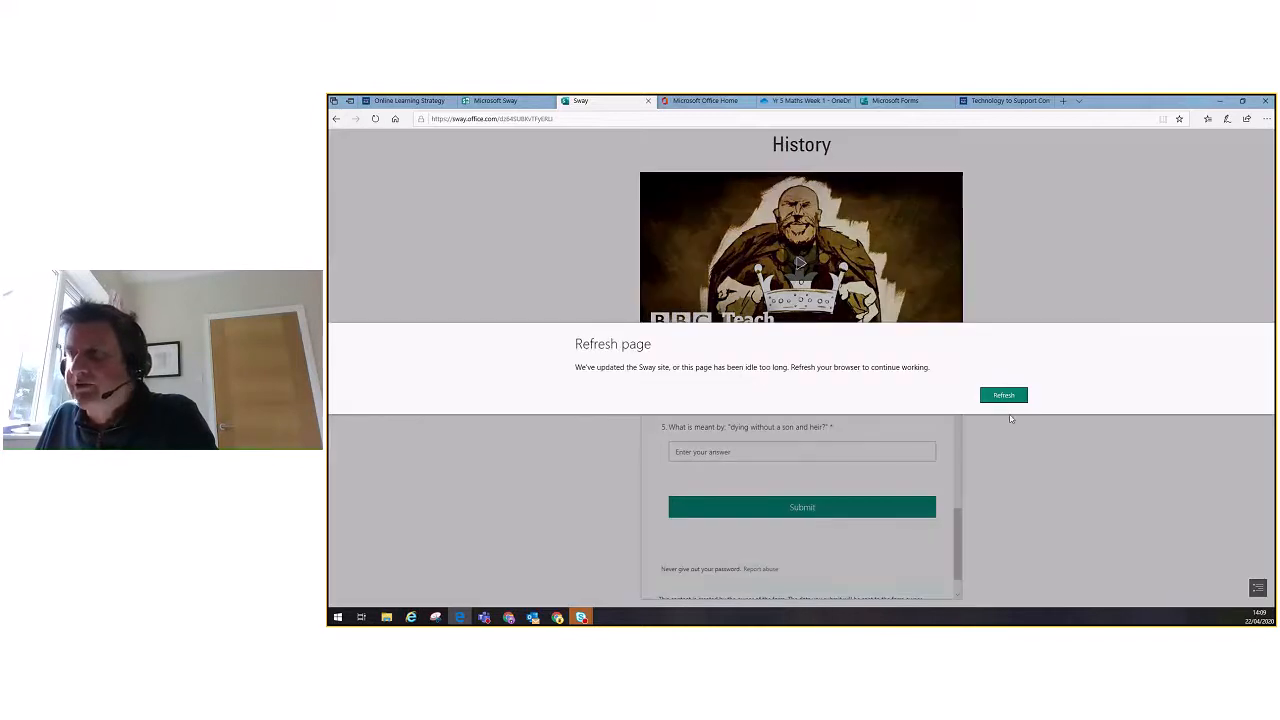
Refresh the idle page and look over the reloaded storyline from the introduction to the History and English cards
click(1004, 396)
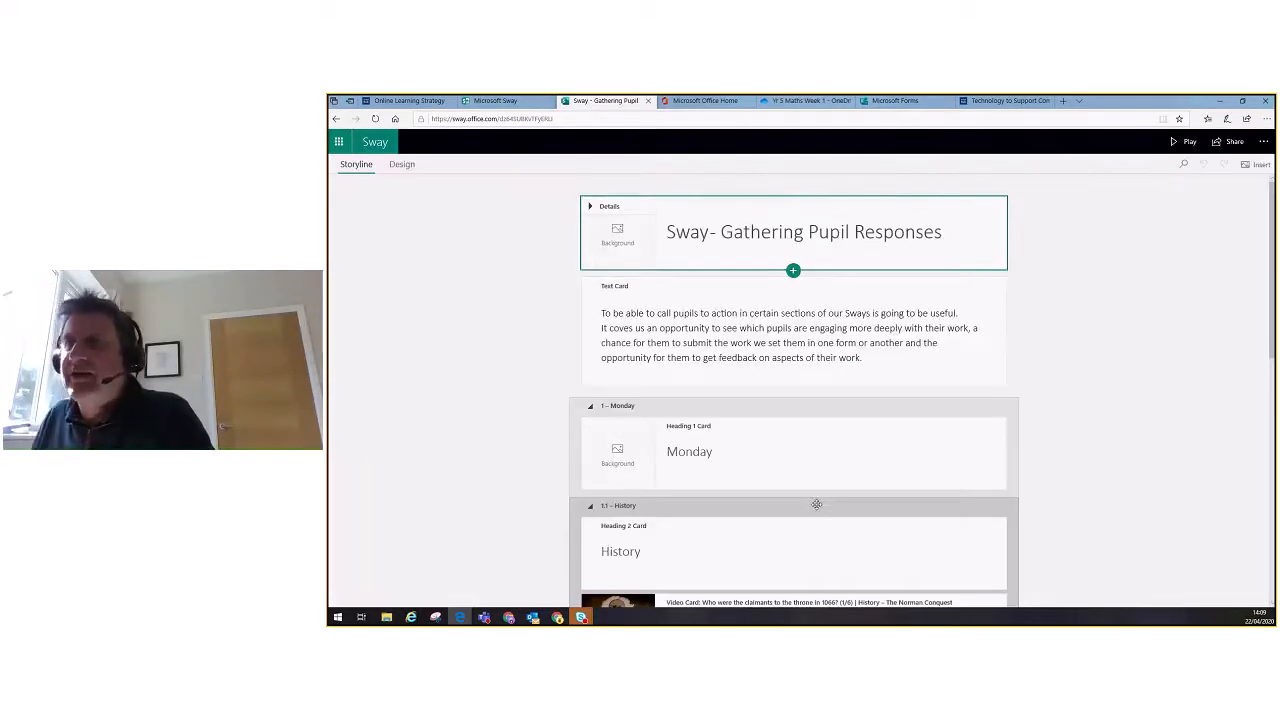
scroll(780, 450, down, 3)
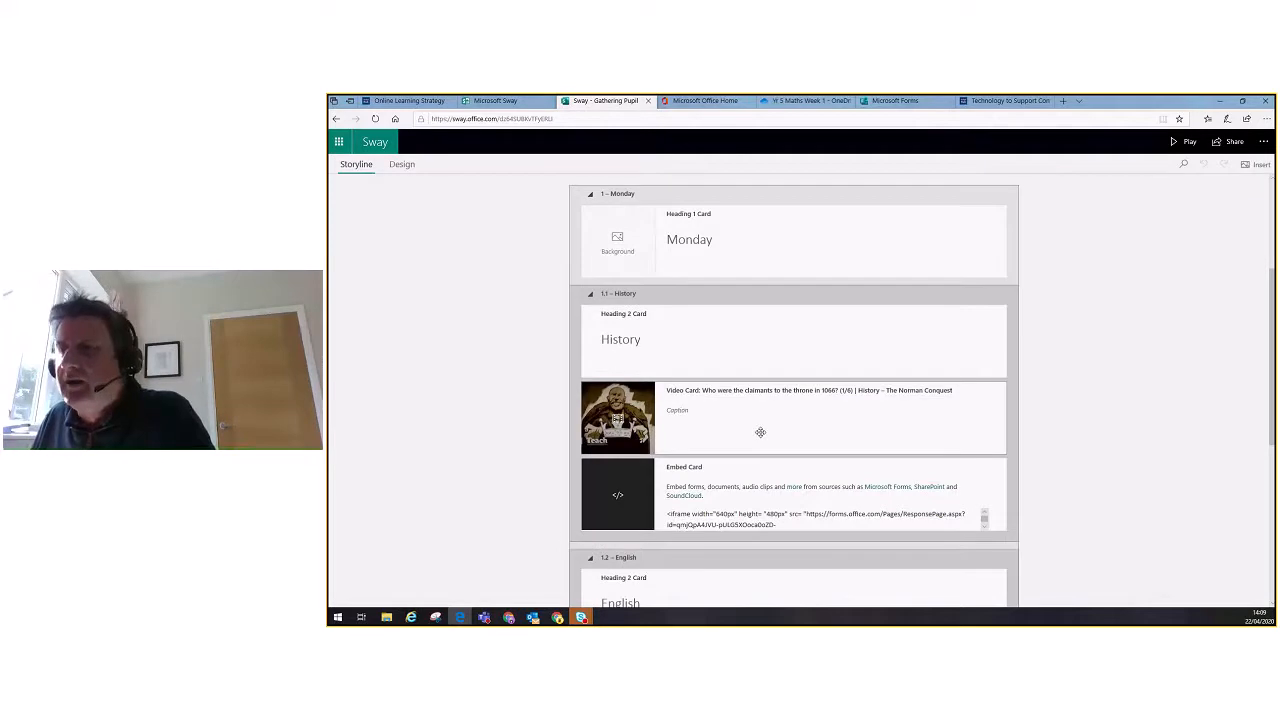
scroll(740, 450, down, 1)
scroll(729, 460, up, 1)
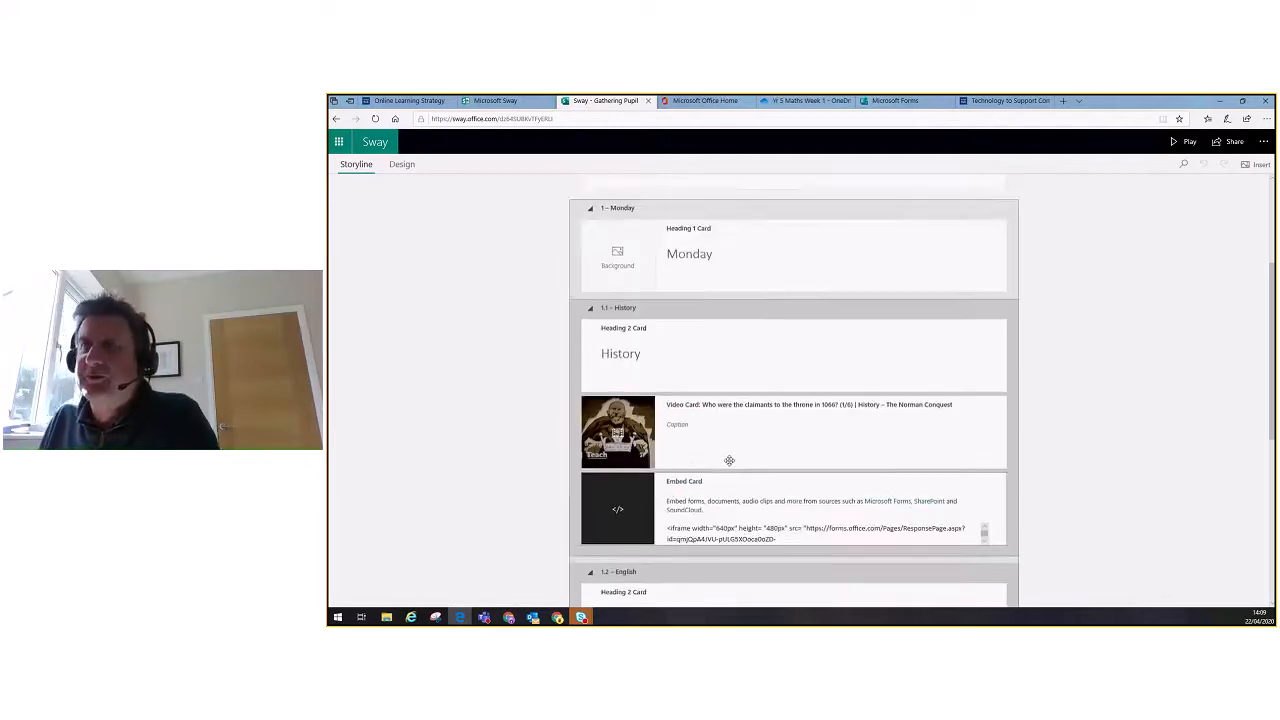
scroll(729, 460, up, 1)
scroll(729, 458, up, 1)
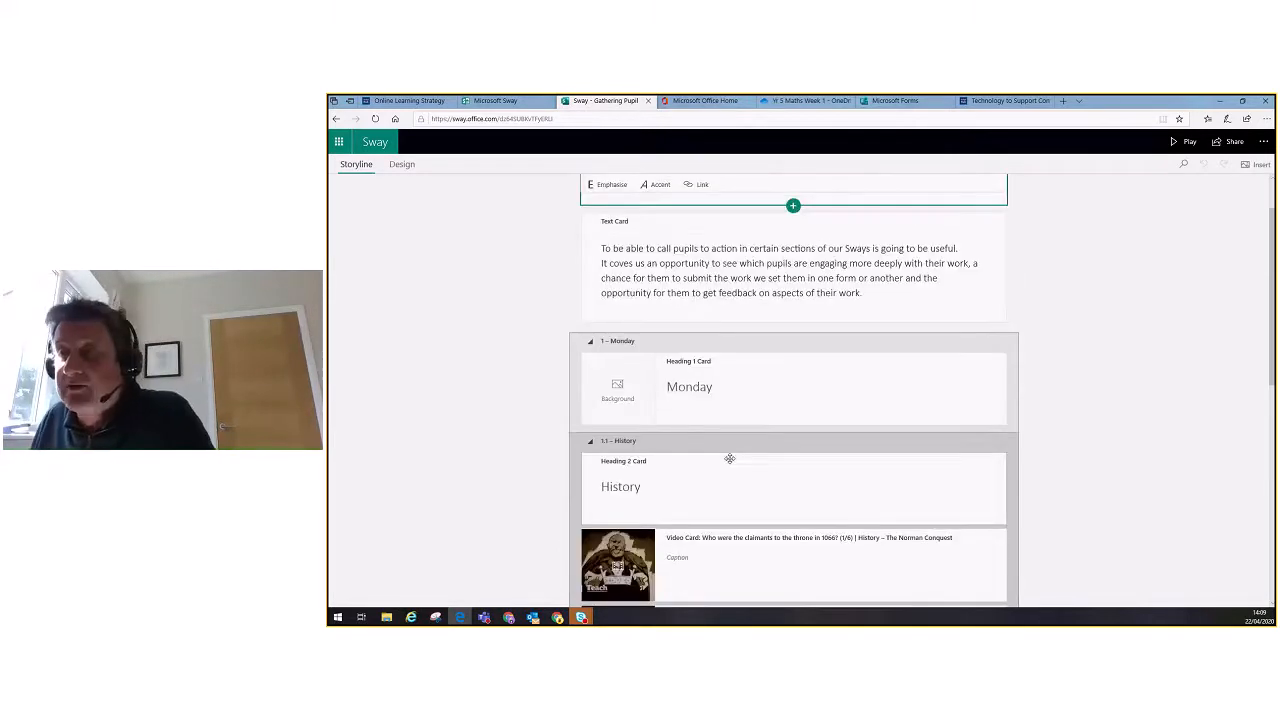
scroll(729, 458, down, 2)
scroll(729, 458, up, 3)
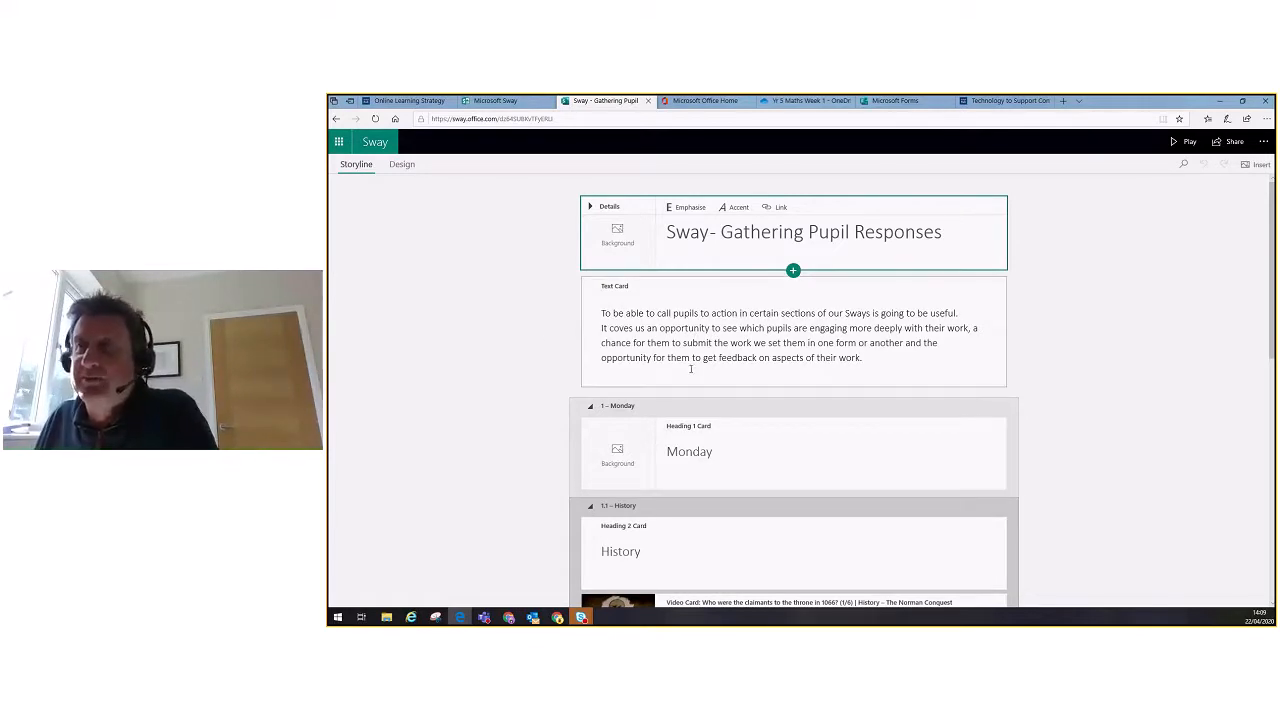
scroll(623, 366, down, 1)
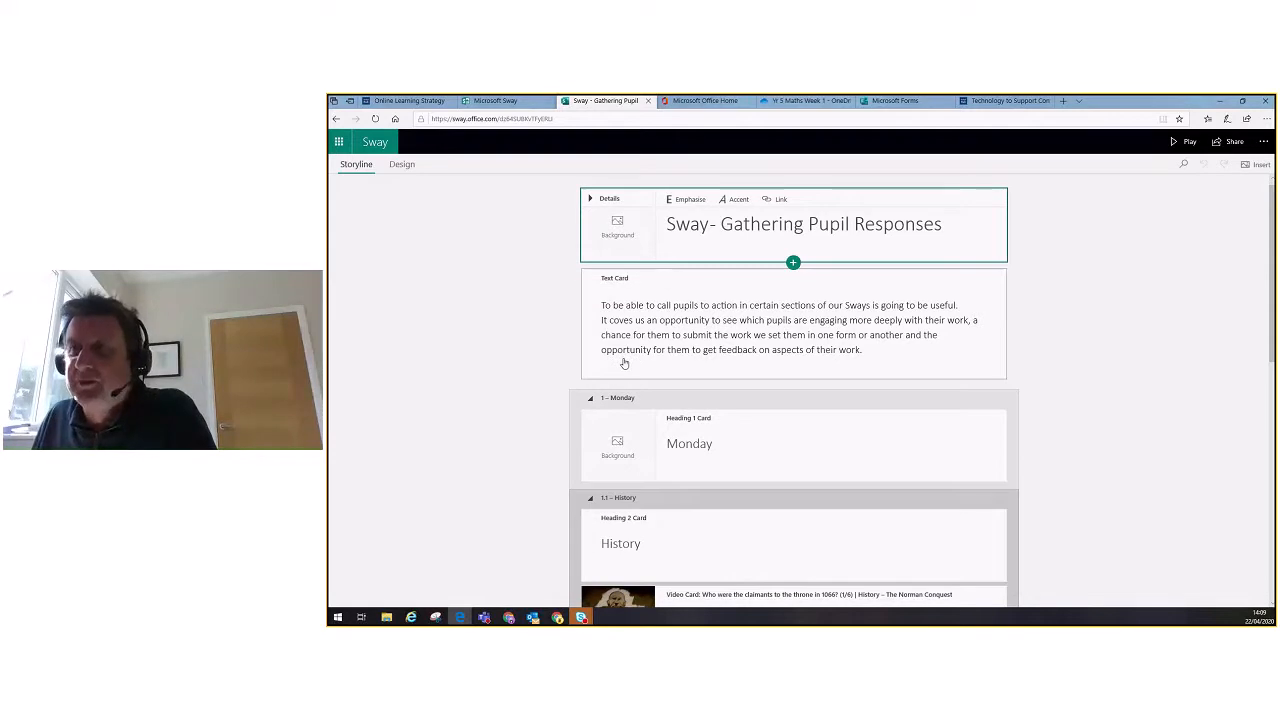
scroll(624, 363, down, 4)
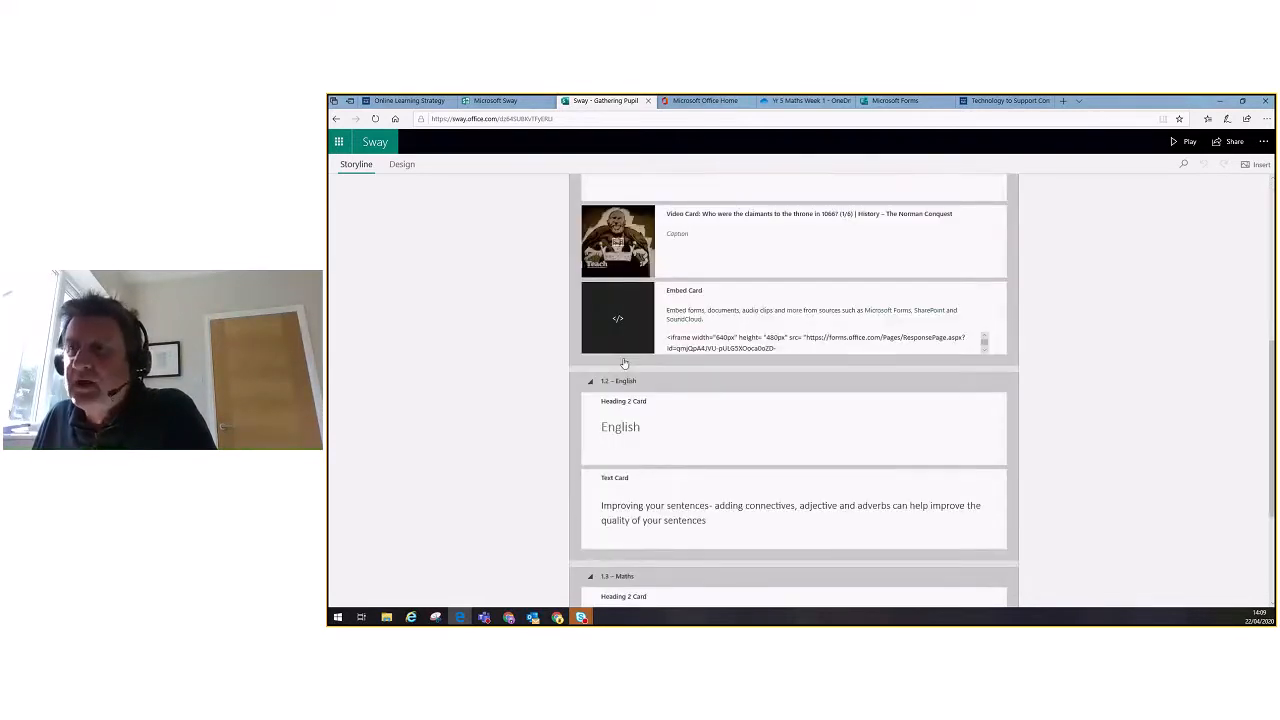
Switch to the Office 365 home page and open Microsoft Forms, signed in with the unitedlearning.org.uk account
scroll(623, 363, down, 2)
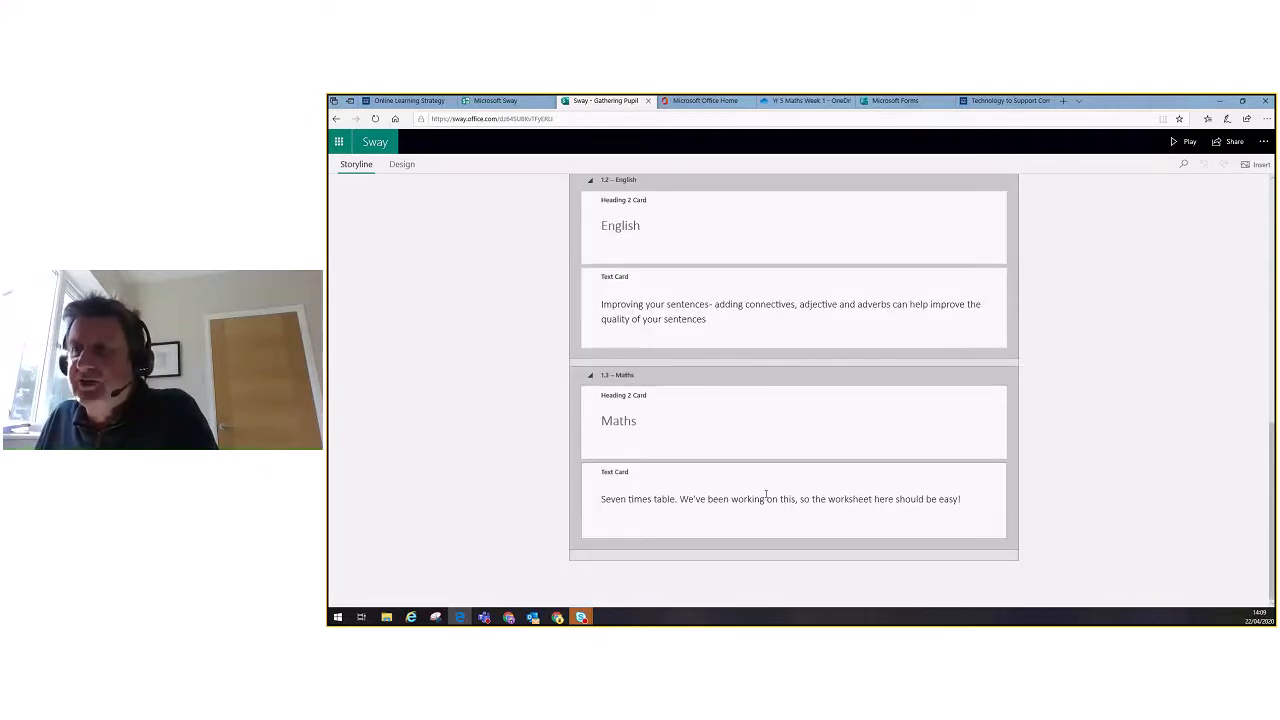
scroll(766, 493, up, 1)
scroll(766, 493, up, 1)
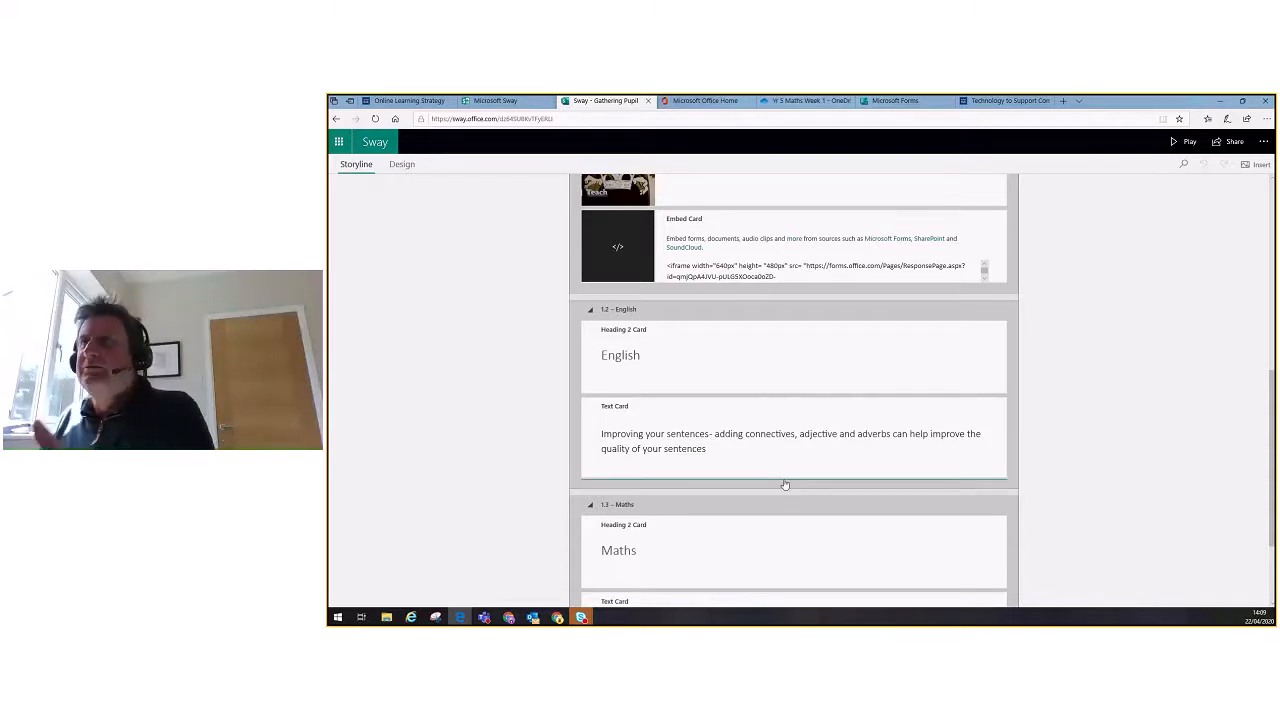
click(695, 101)
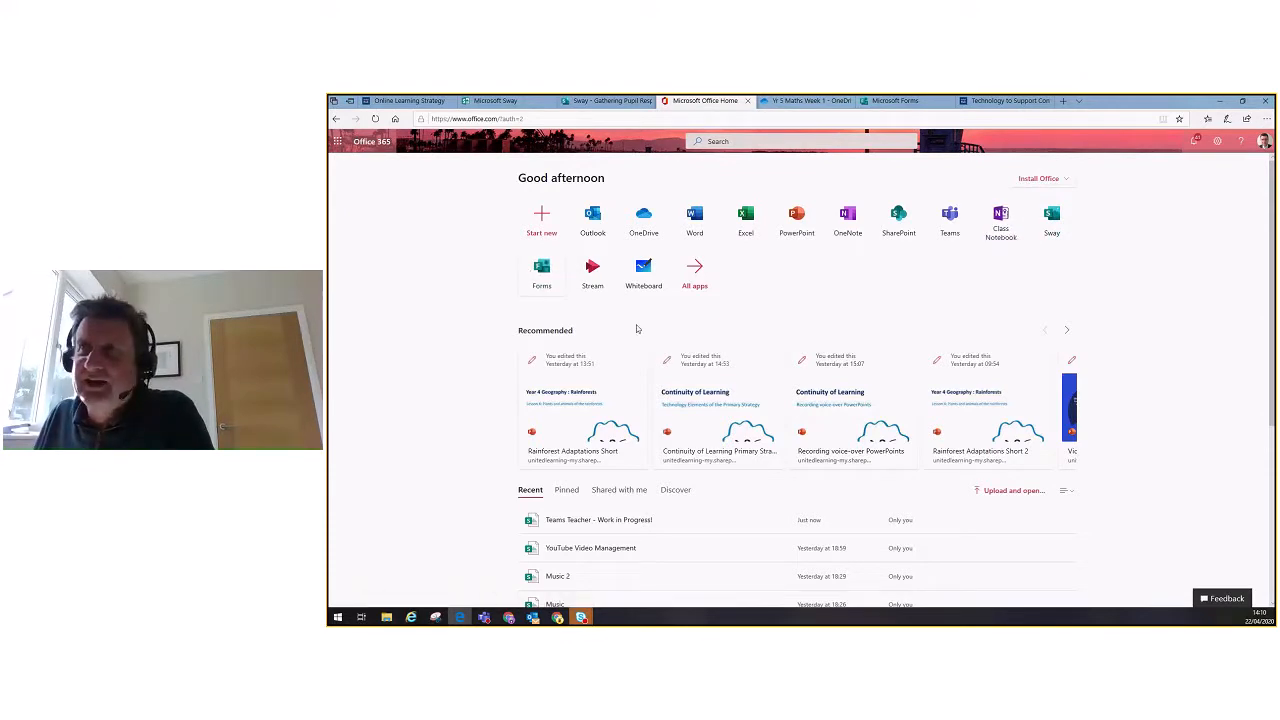
click(538, 285)
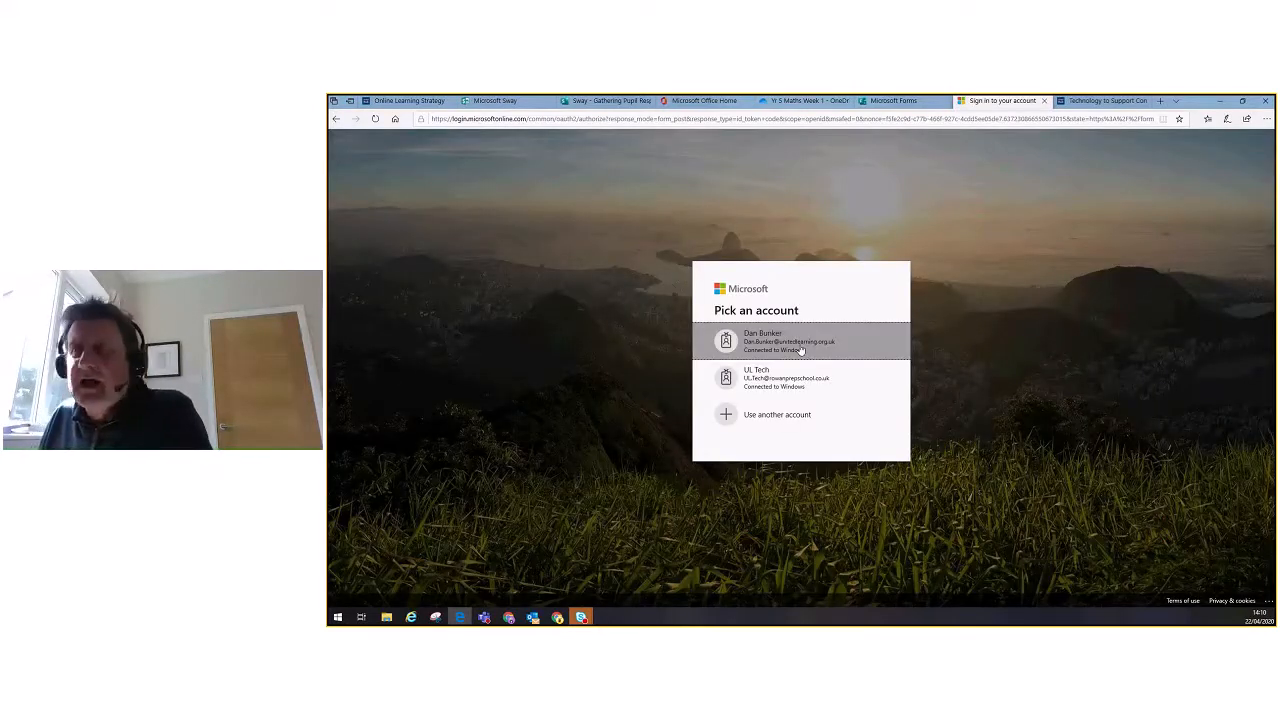
click(800, 345)
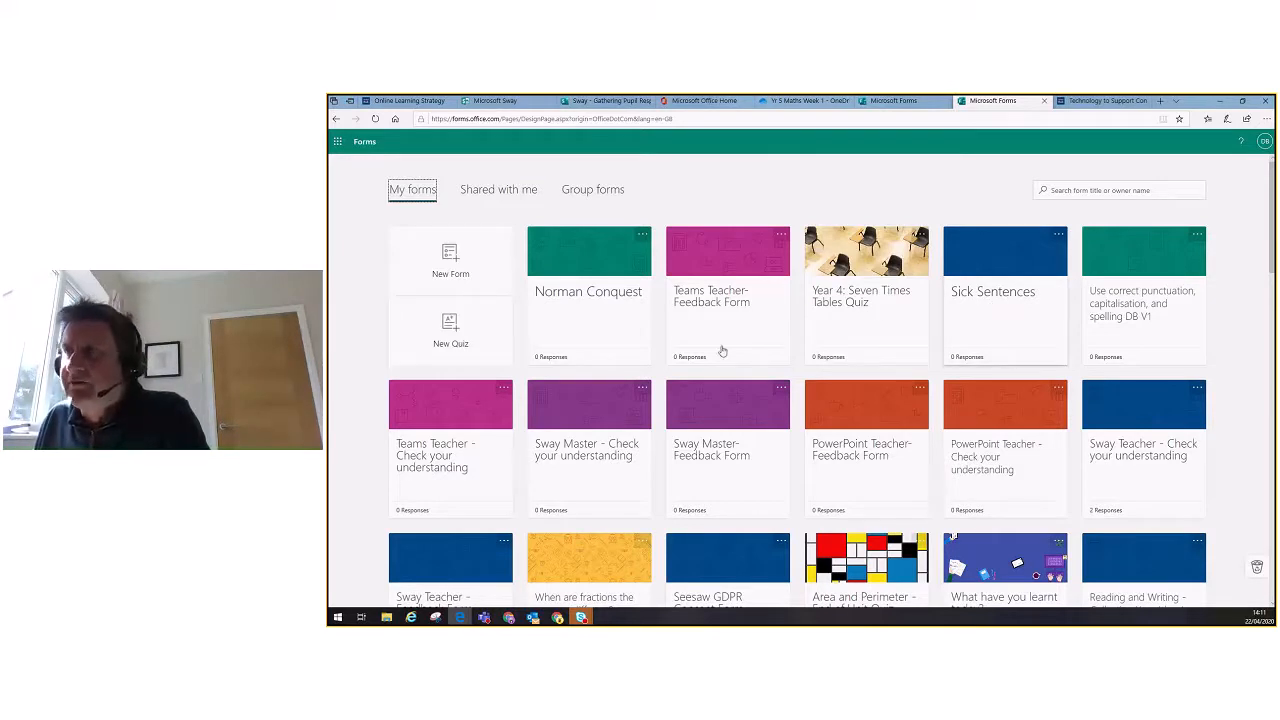
Open the Sick Sentences quiz and look over its name, class and sentence-correction questions
click(967, 300)
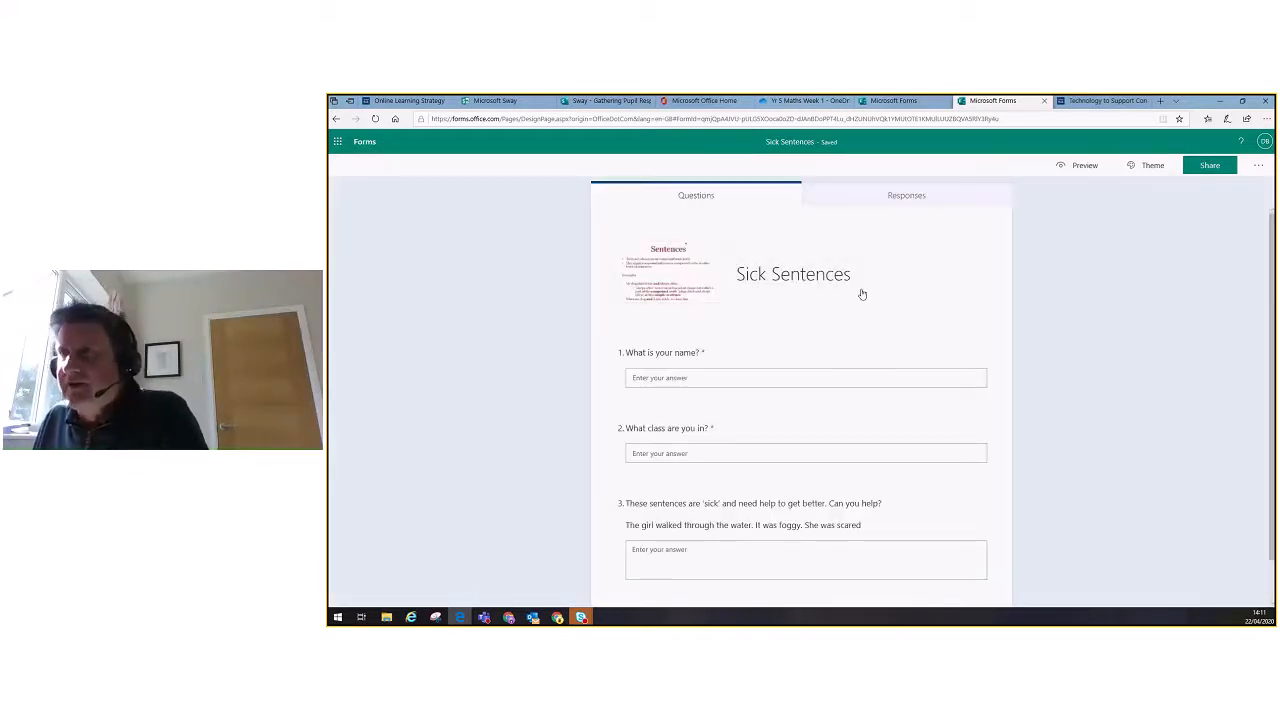
scroll(860, 291, down, 1)
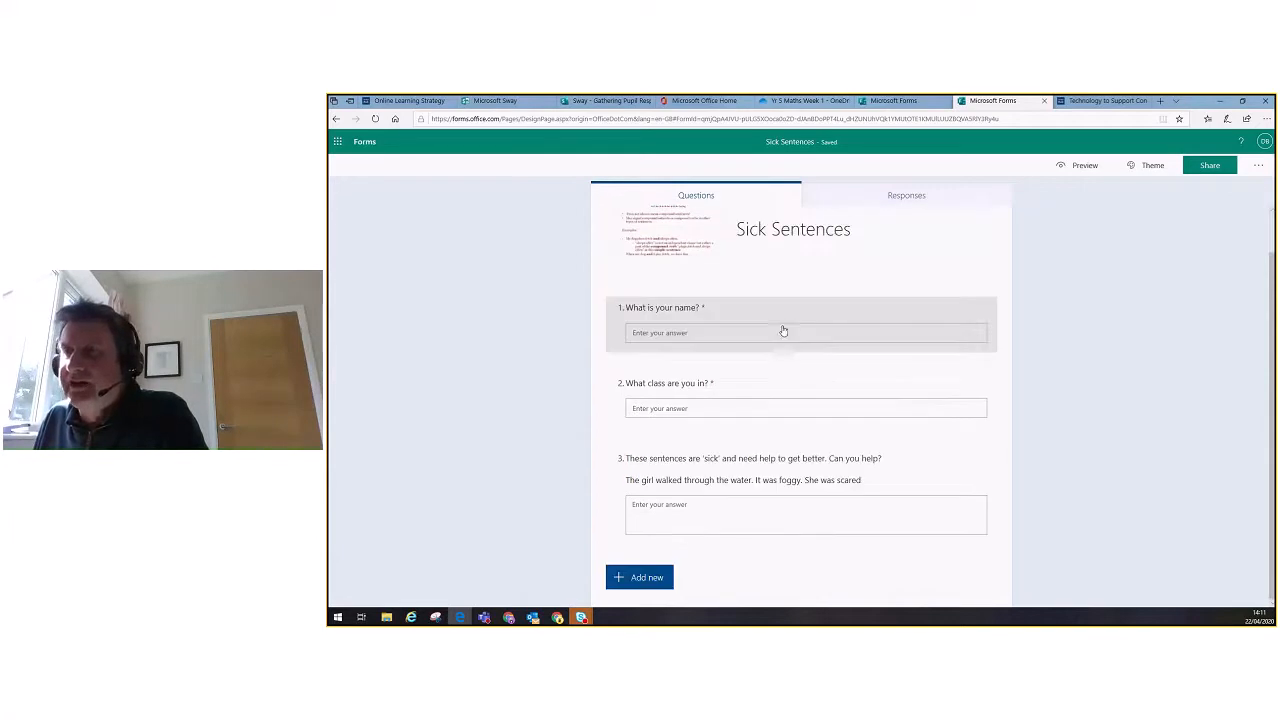
scroll(853, 427, up, 1)
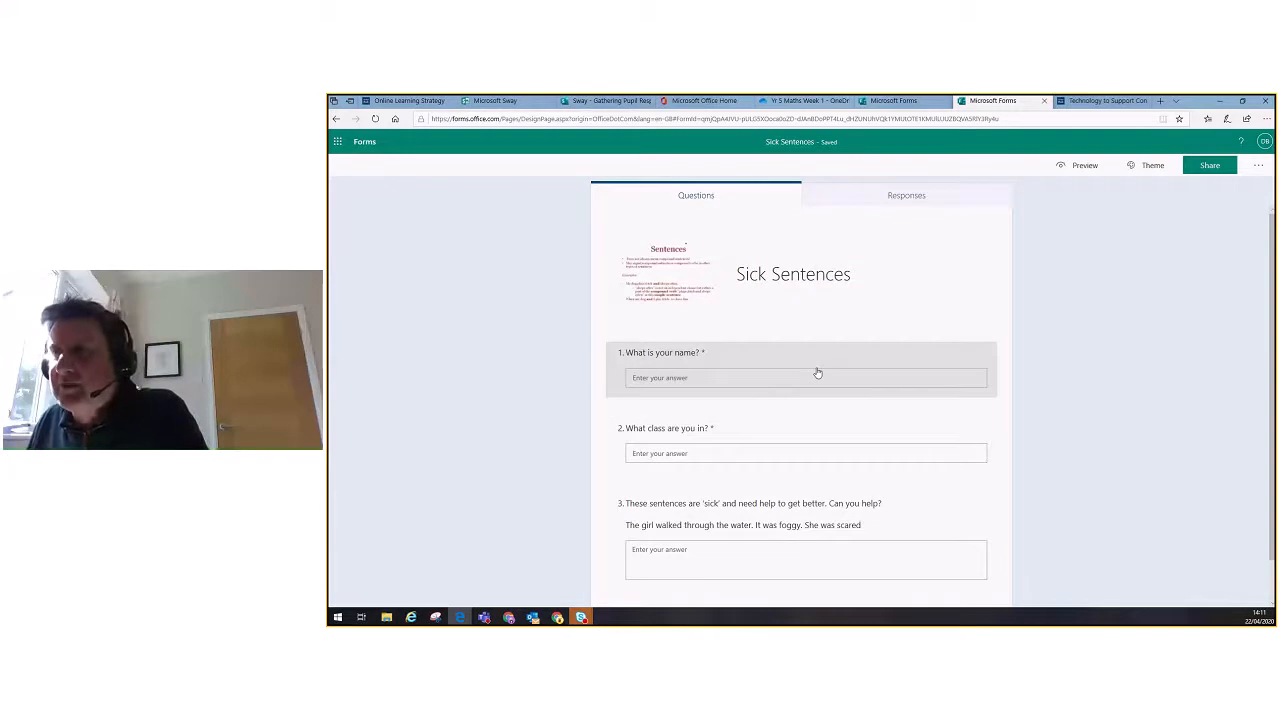
scroll(800, 334, down, 1)
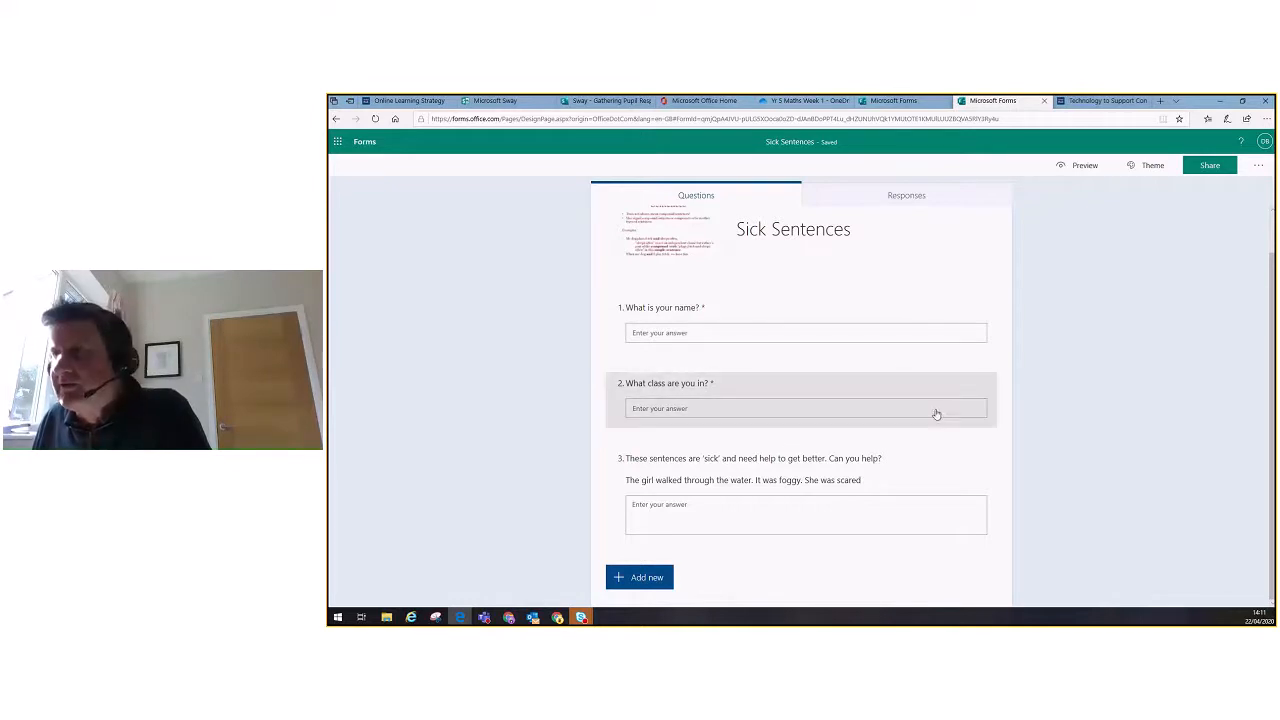
Add a text question reading "What school are you in?" directly after the class question
click(936, 413)
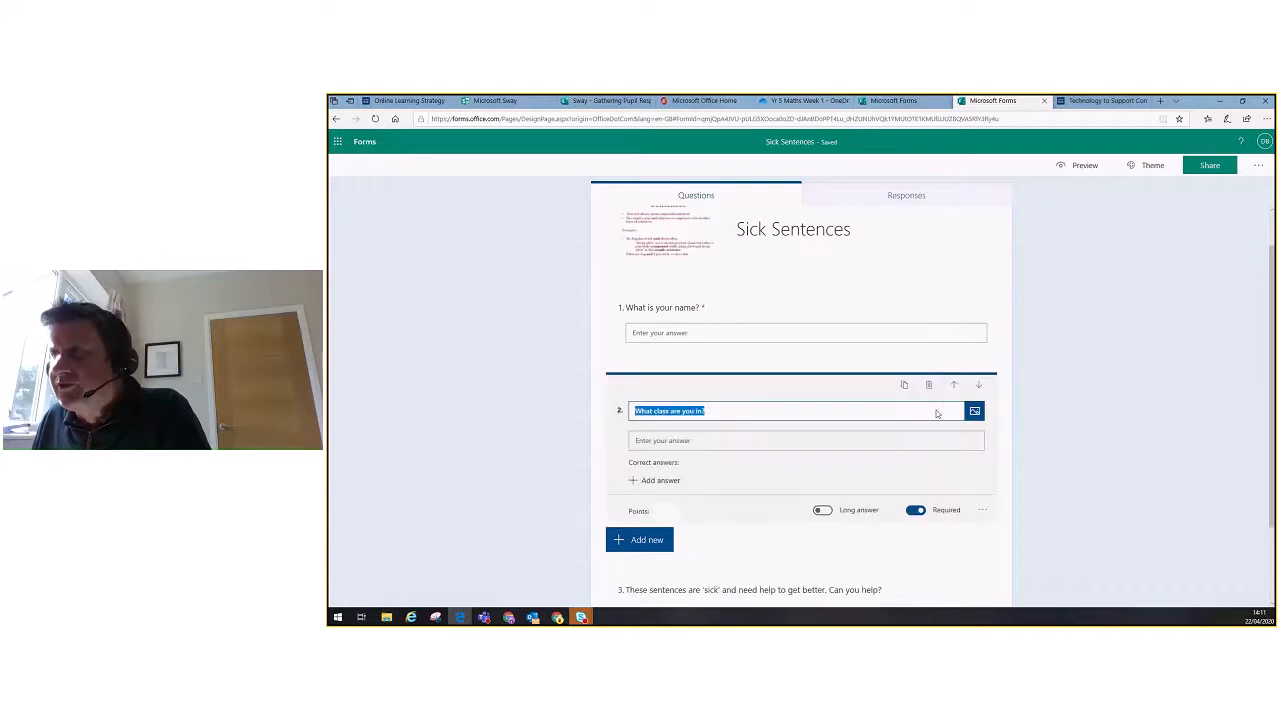
click(643, 541)
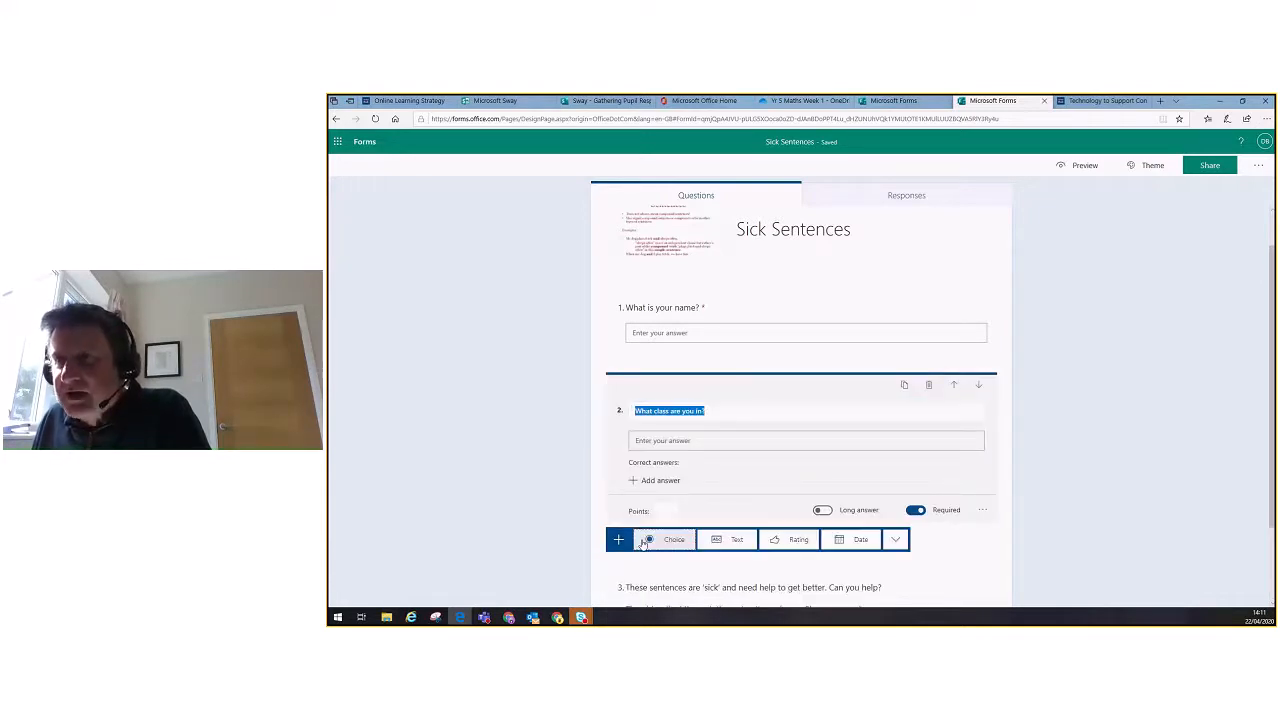
click(727, 541)
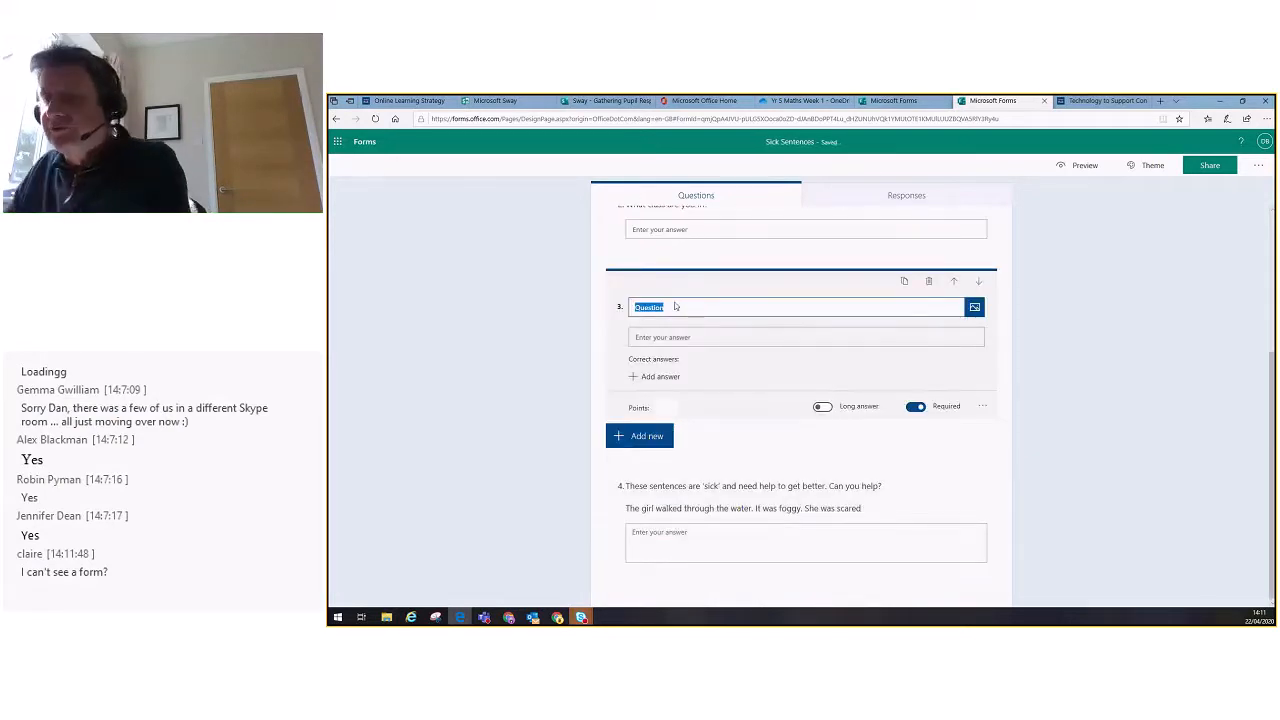
text(What)
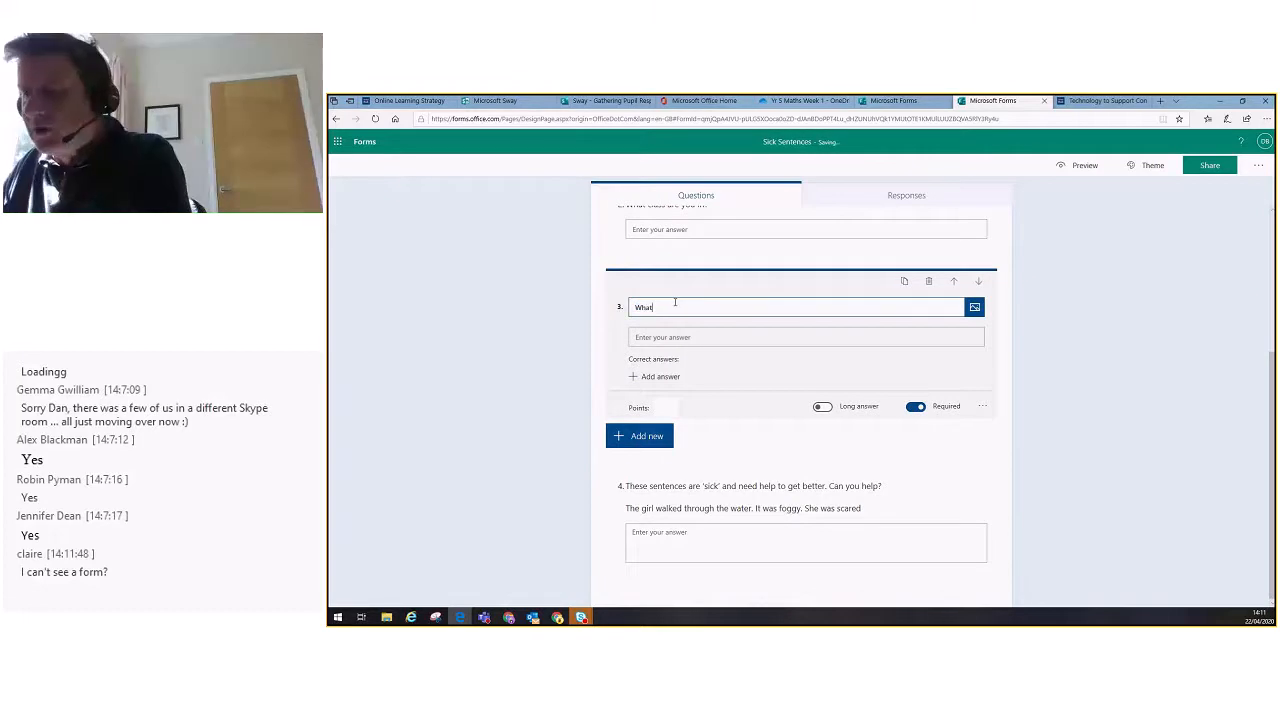
text( shoul)
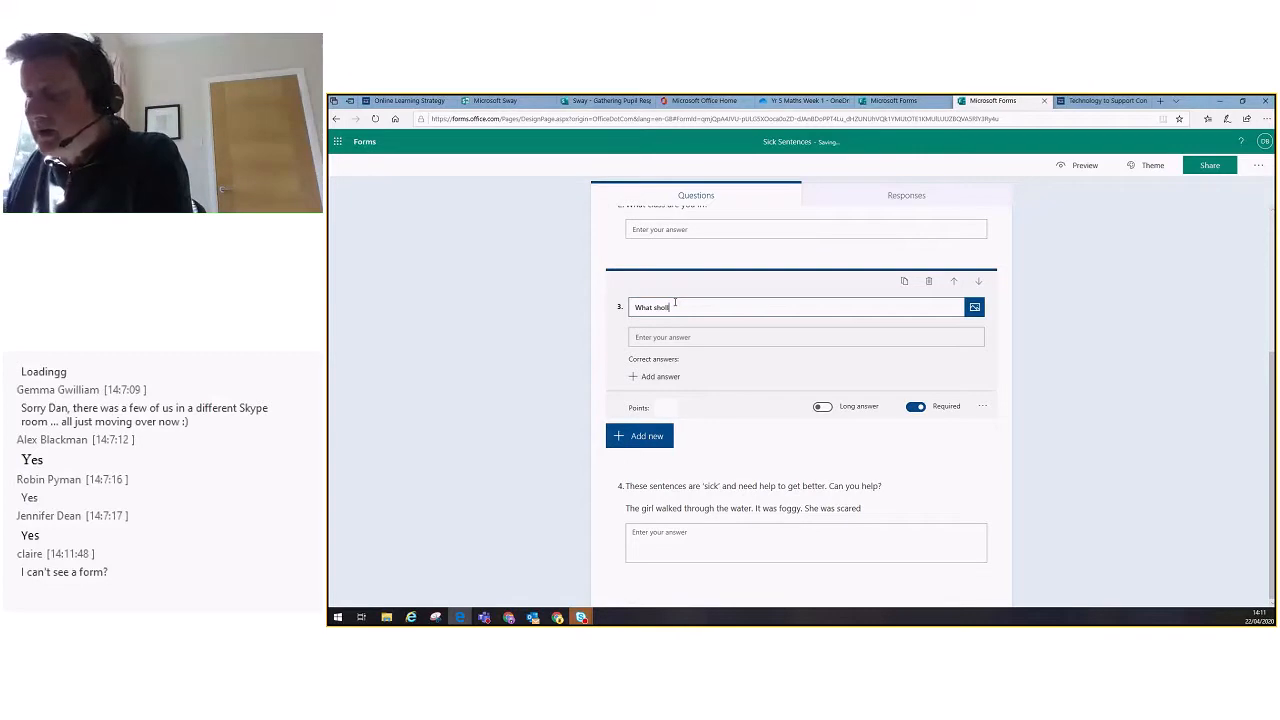
key(BackSpace)
key(BackSpace)
key(BackSpace)
key(BackSpace)
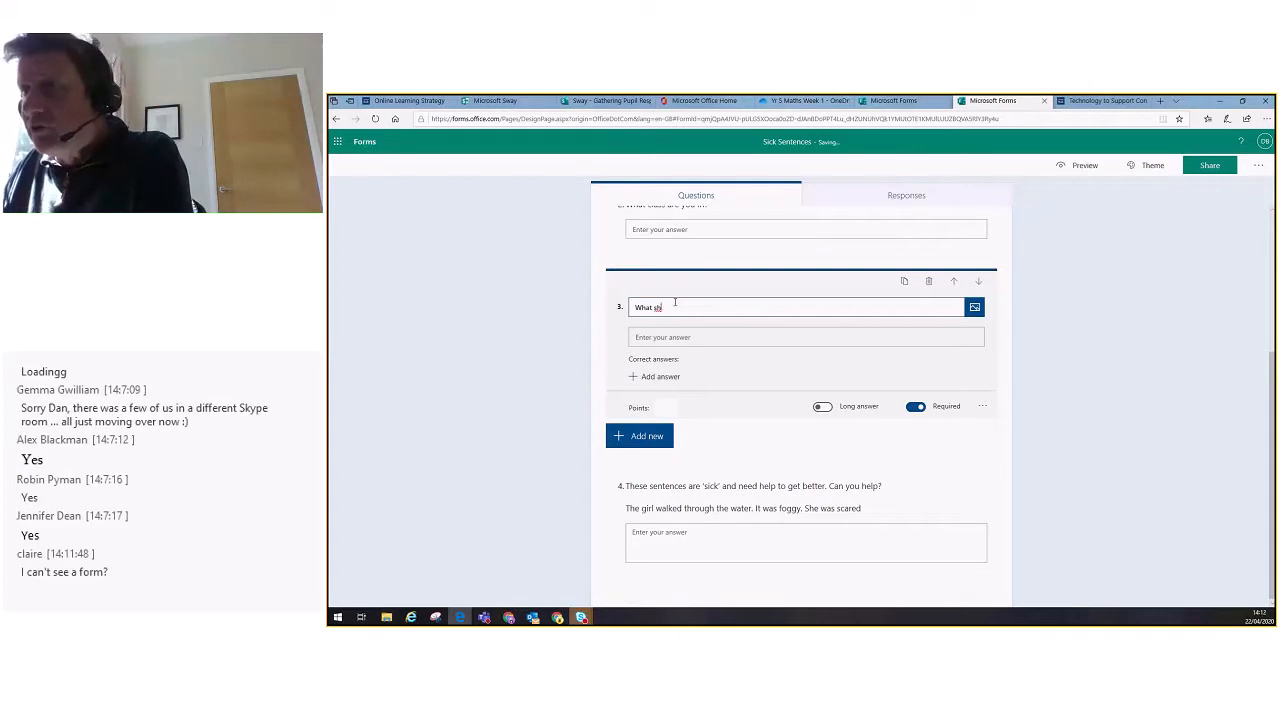
text(chool)
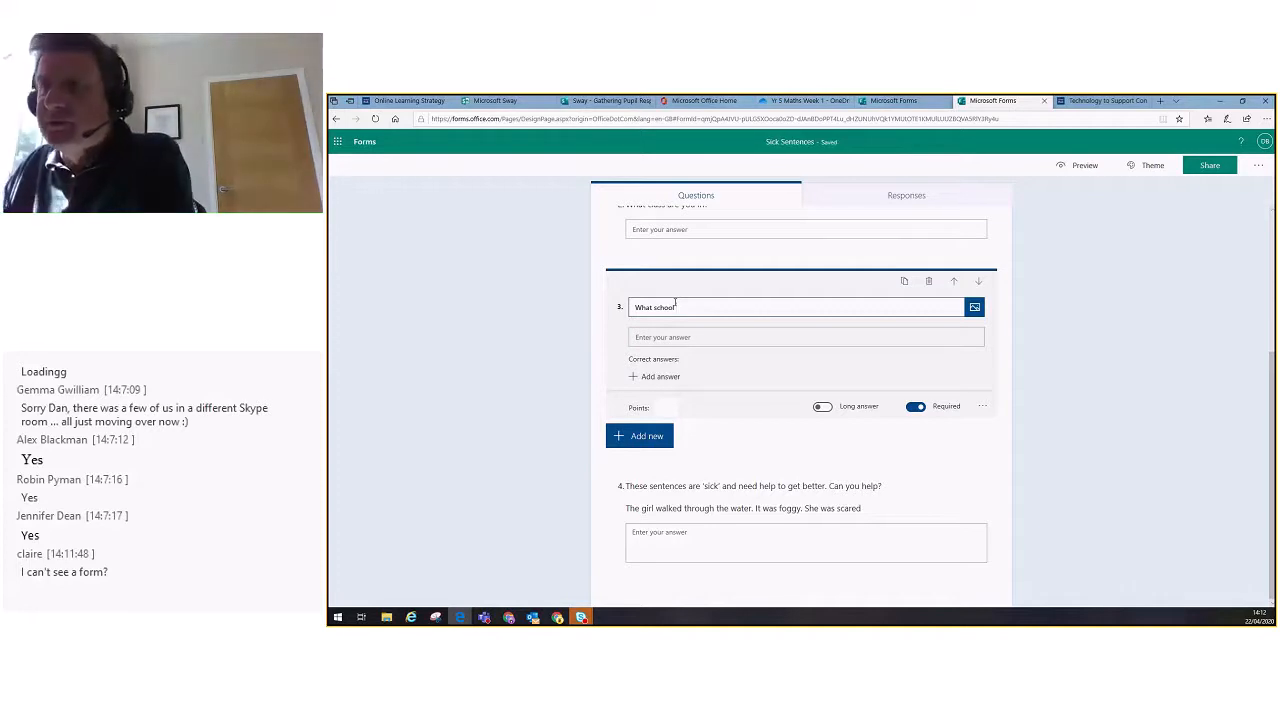
text( are )
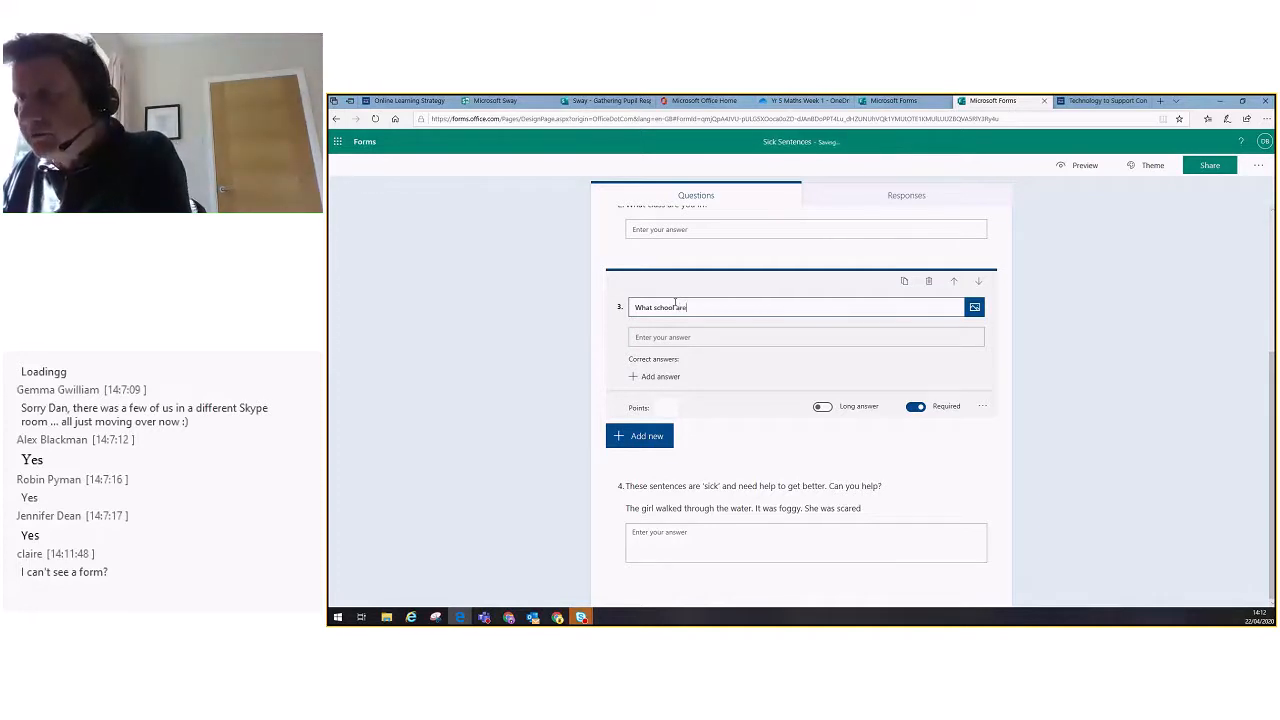
text(you in?)
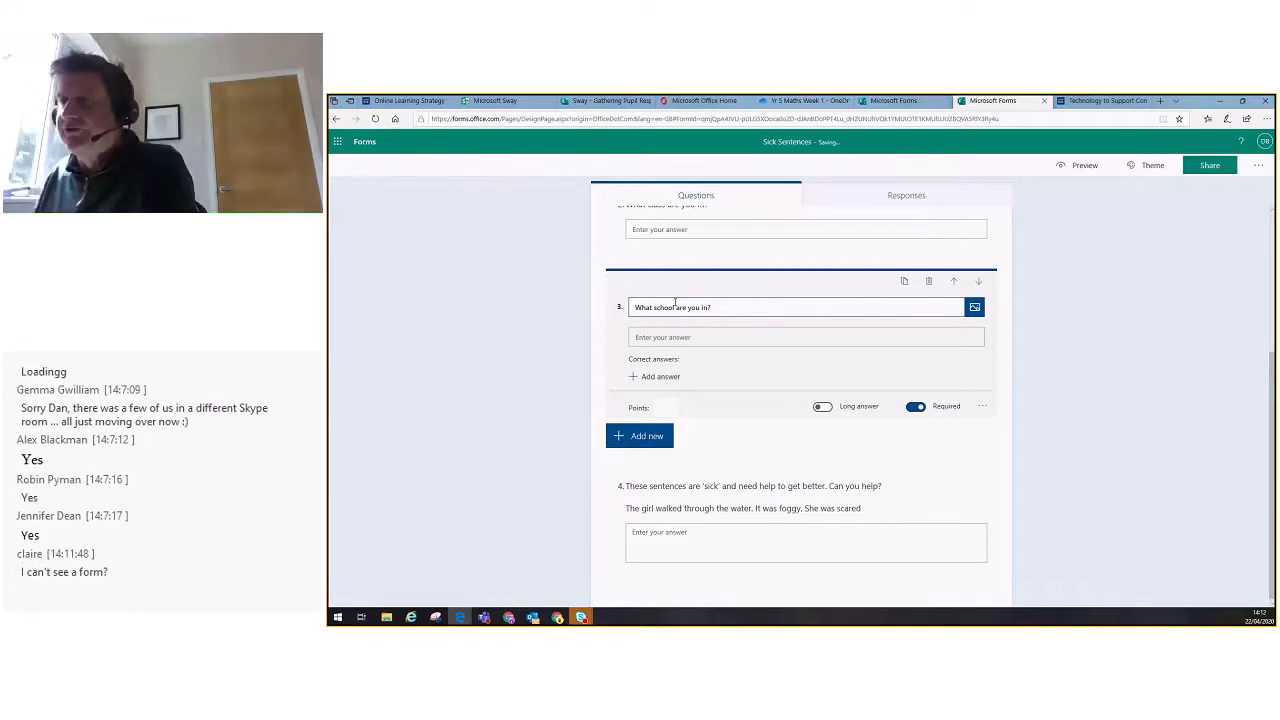
Review the quiz from its title through the name, class and school questions to the sentence-correction question
scroll(949, 391, up, 2)
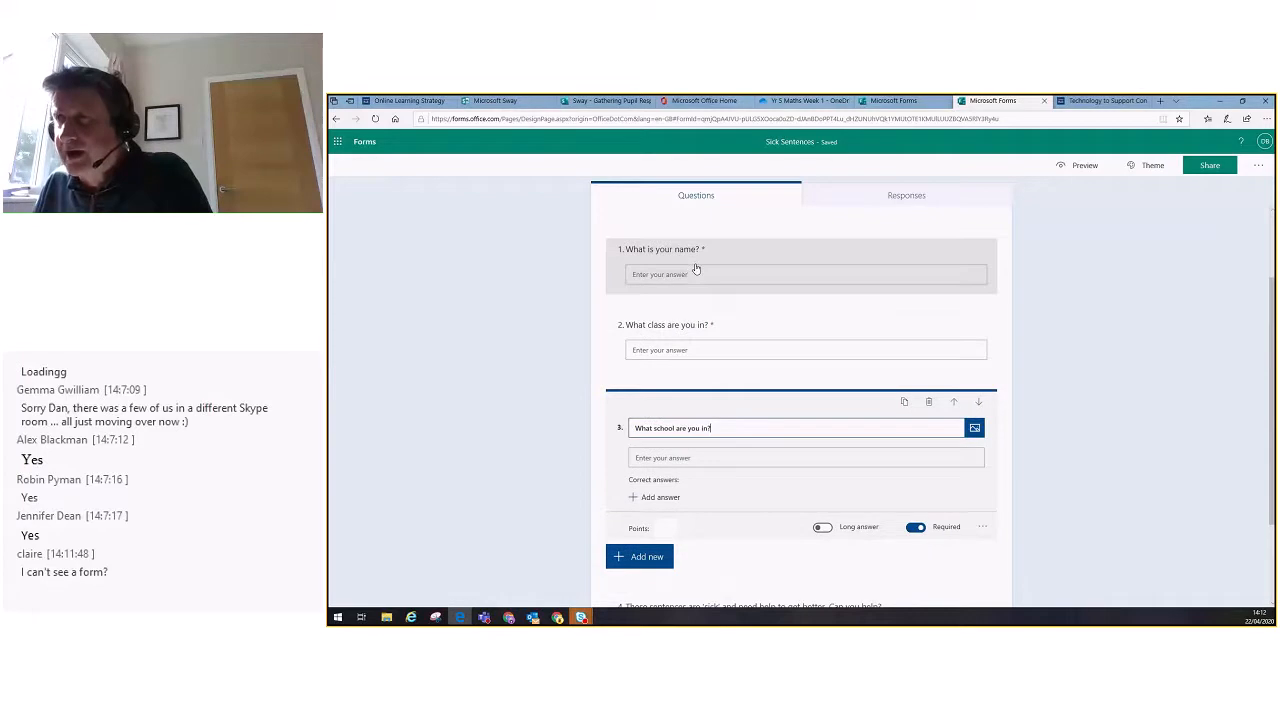
scroll(737, 277, down, 3)
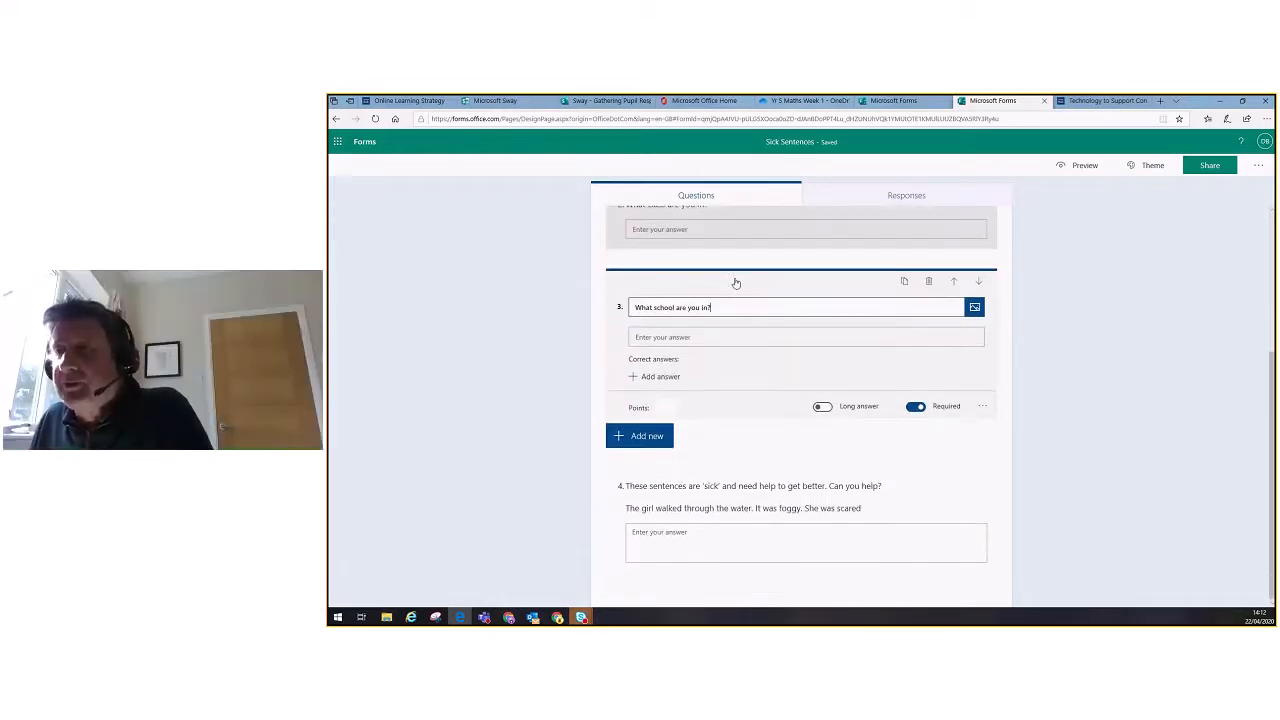
scroll(735, 283, up, 2)
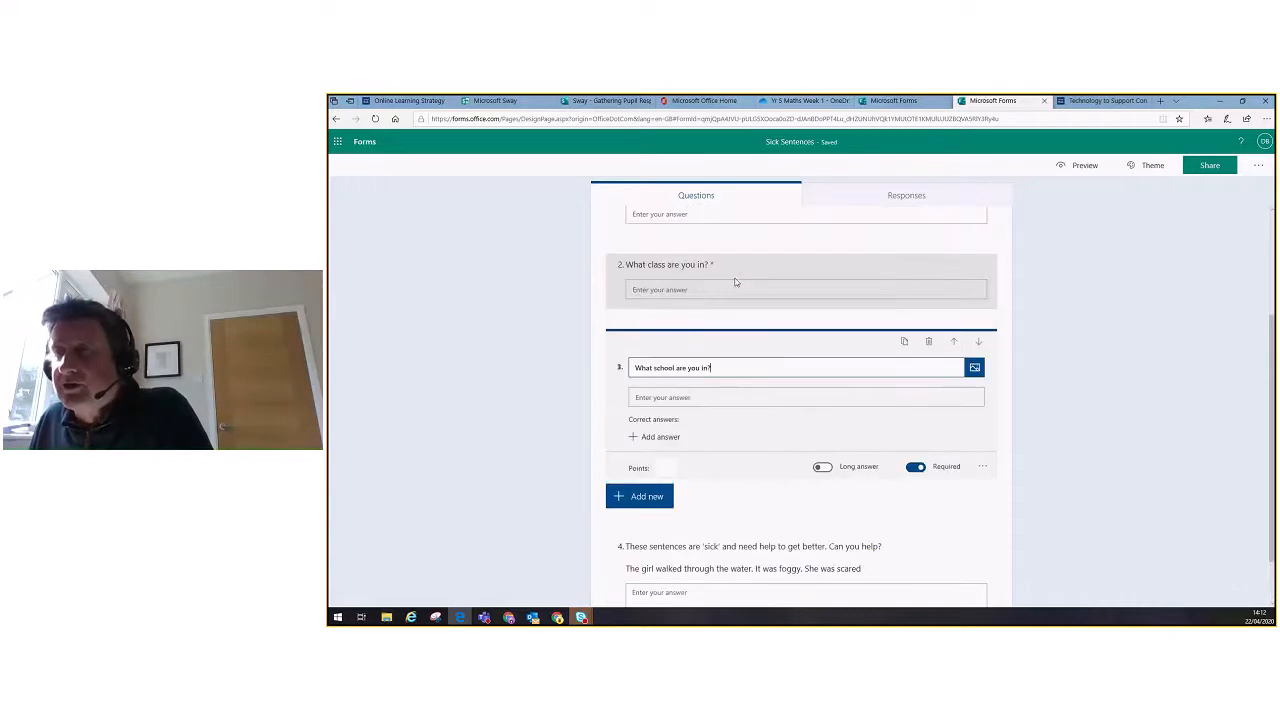
scroll(746, 320, up, 3)
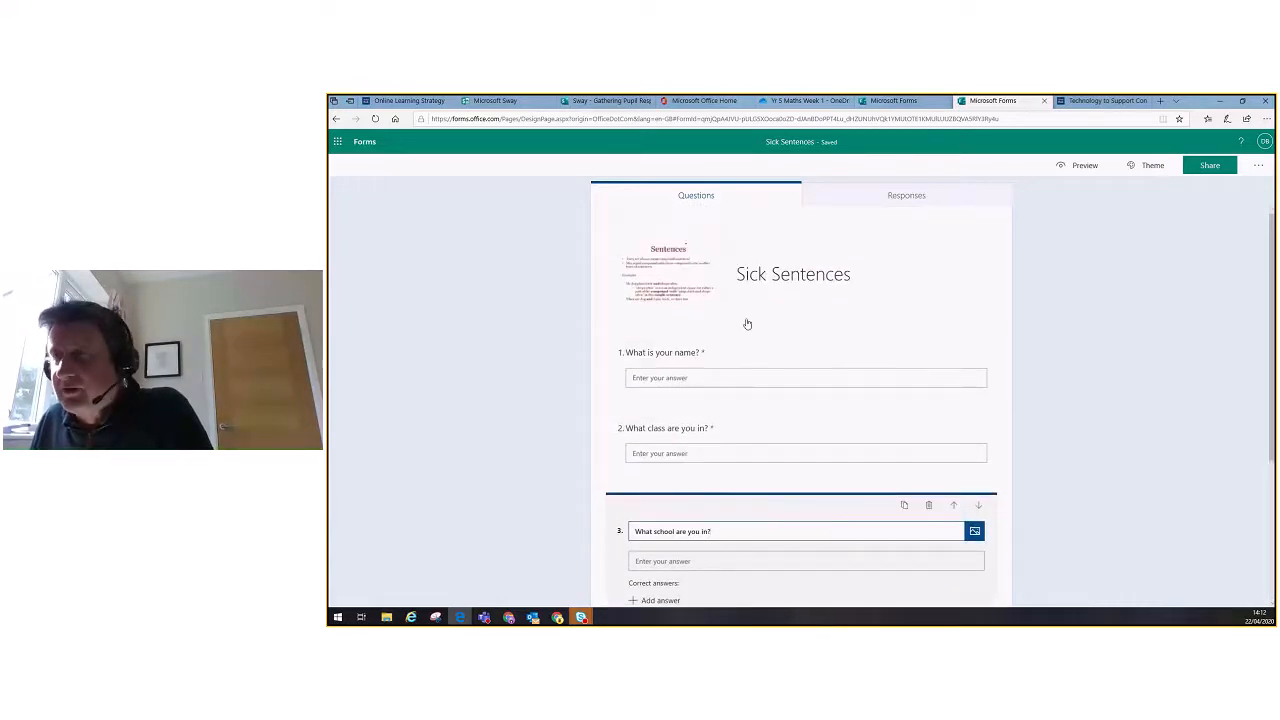
scroll(746, 322, down, 1)
scroll(746, 323, down, 4)
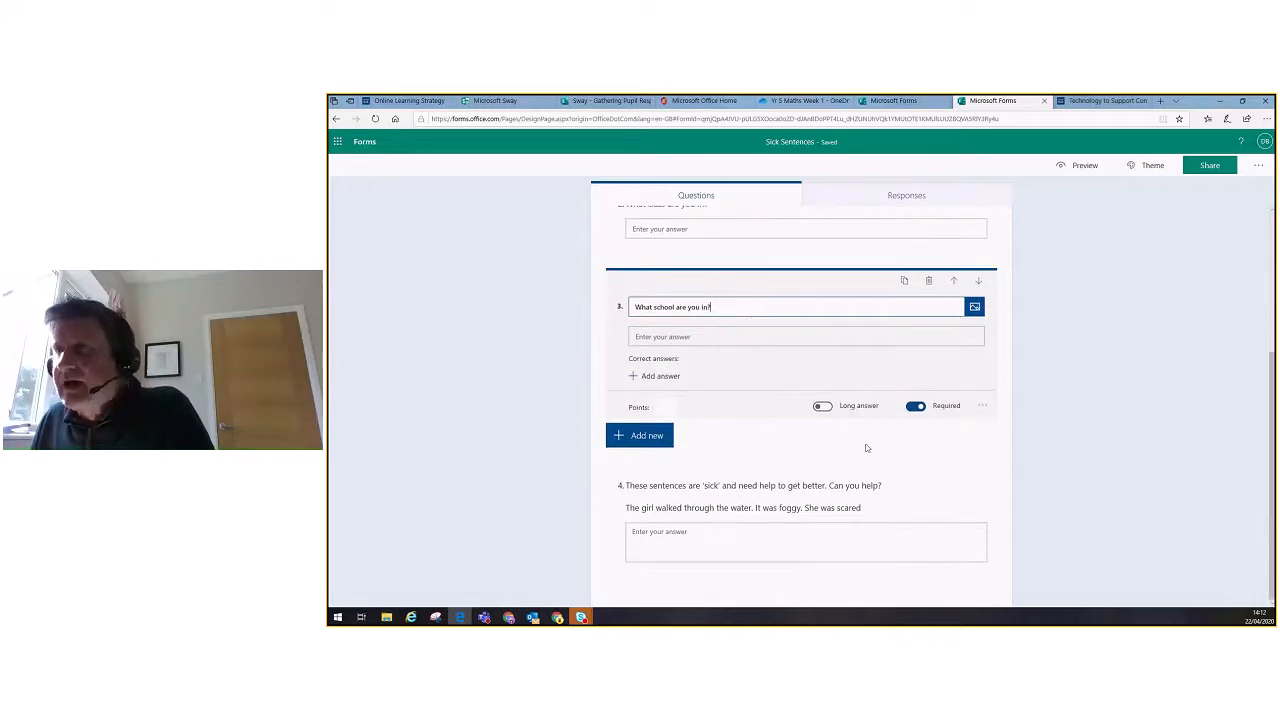
scroll(866, 443, up, 3)
Turn the Required setting of the "What is your name?" question off and back on
click(838, 275)
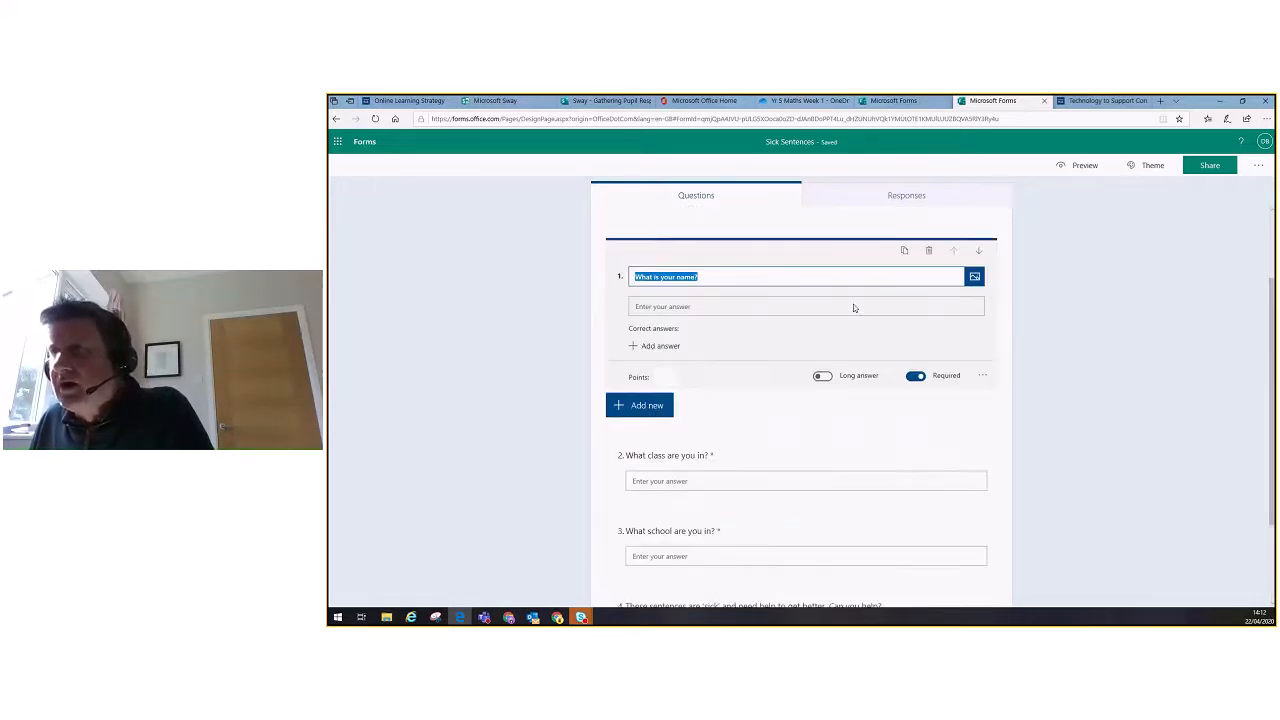
click(916, 377)
click(916, 377)
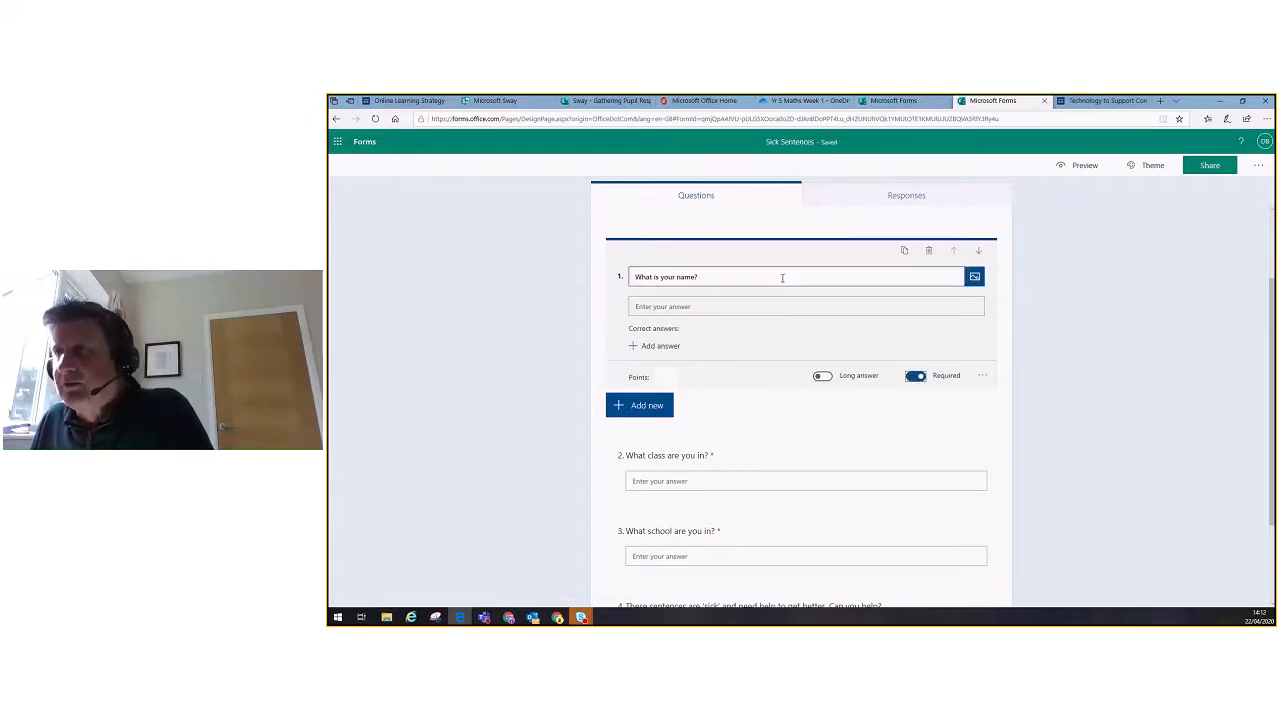
Open the sentence-correction question for editing and examine its answer settings alongside the other questions in the quiz
scroll(807, 380, down, 2)
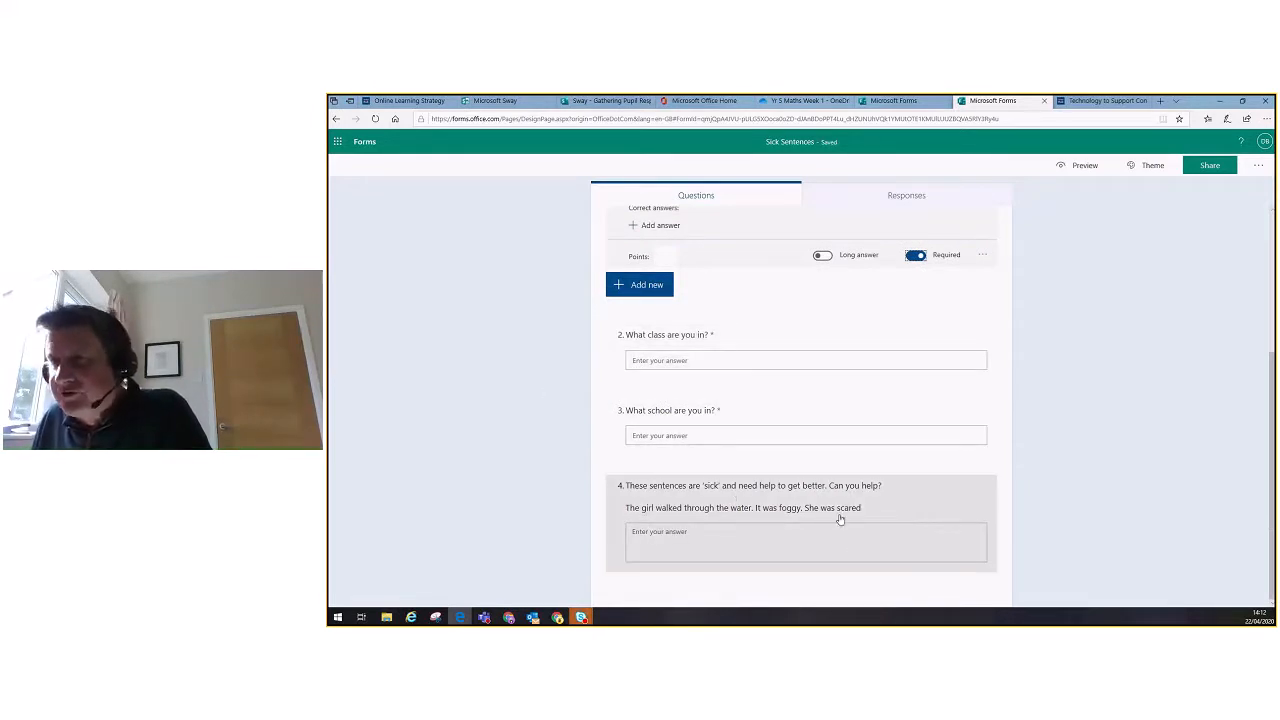
click(740, 541)
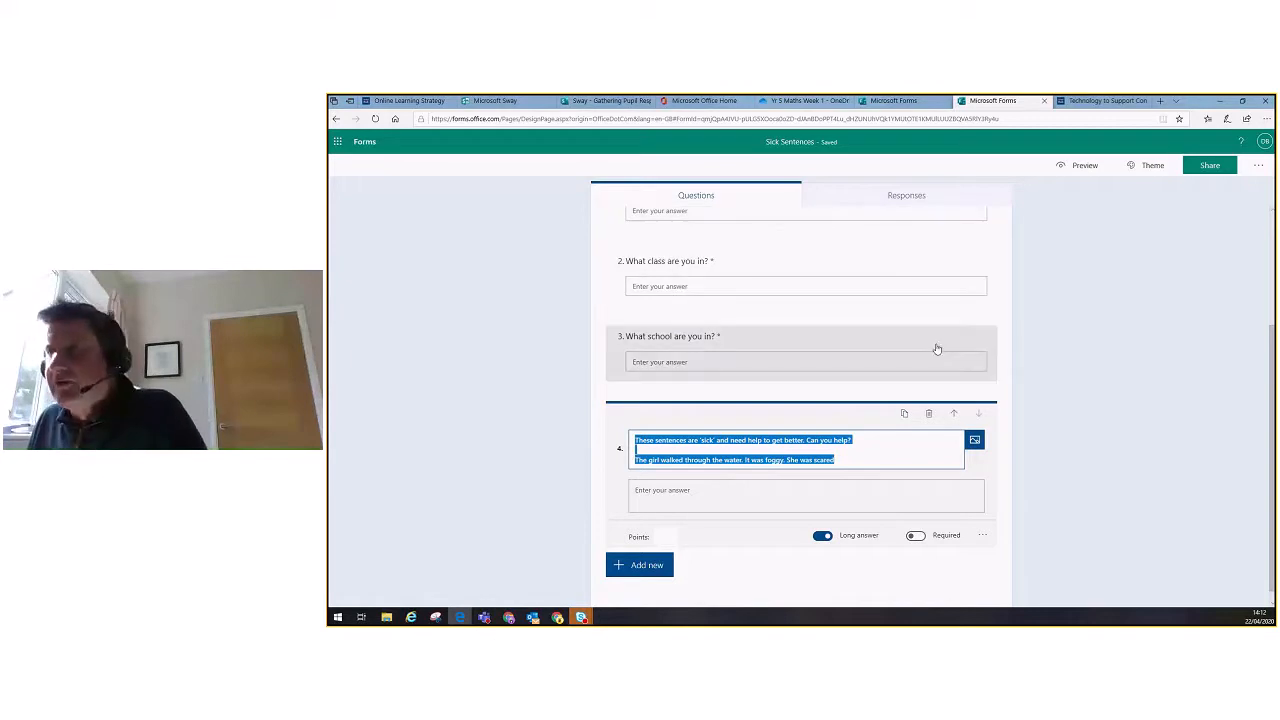
scroll(937, 349, up, 3)
scroll(937, 349, down, 3)
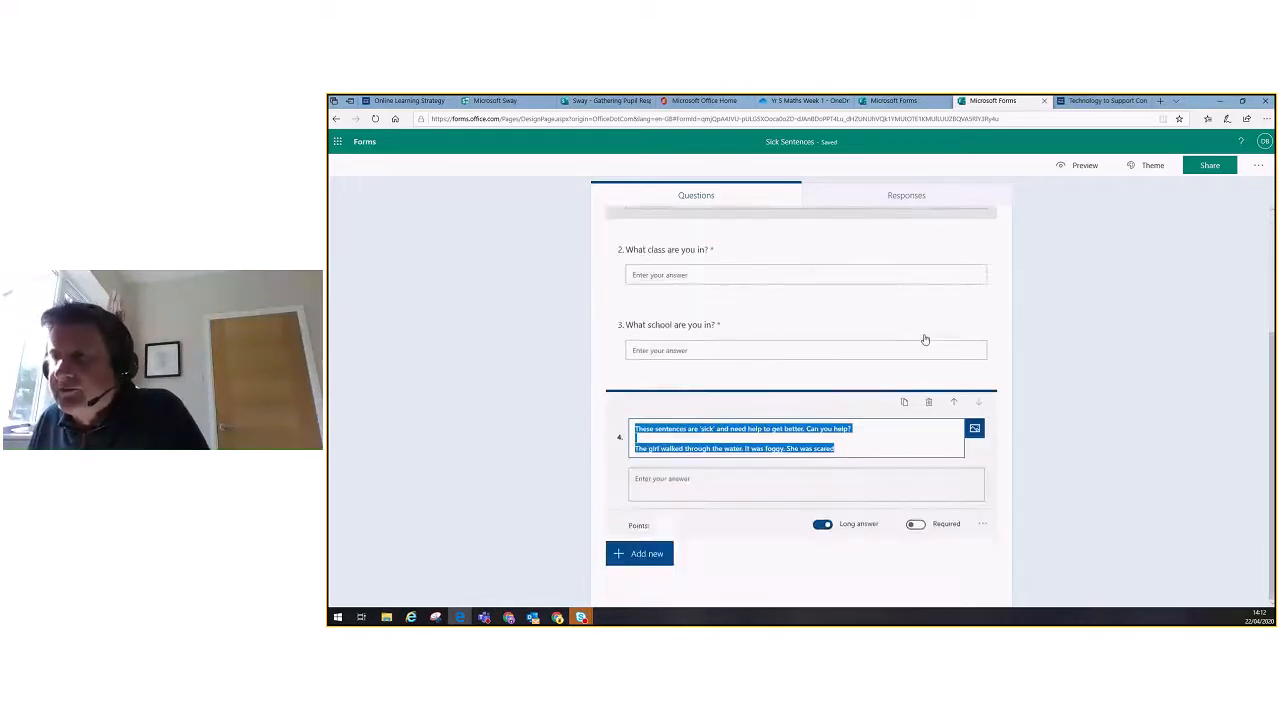
scroll(895, 371, up, 3)
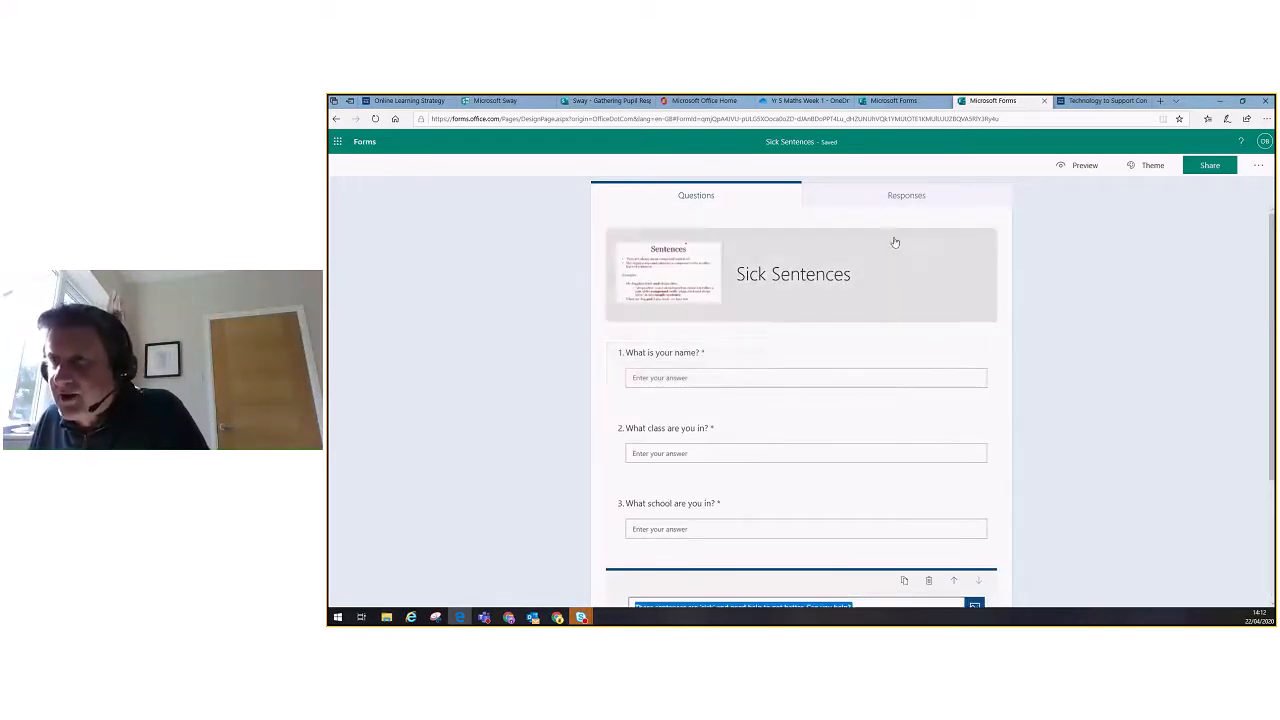
scroll(785, 504, down, 3)
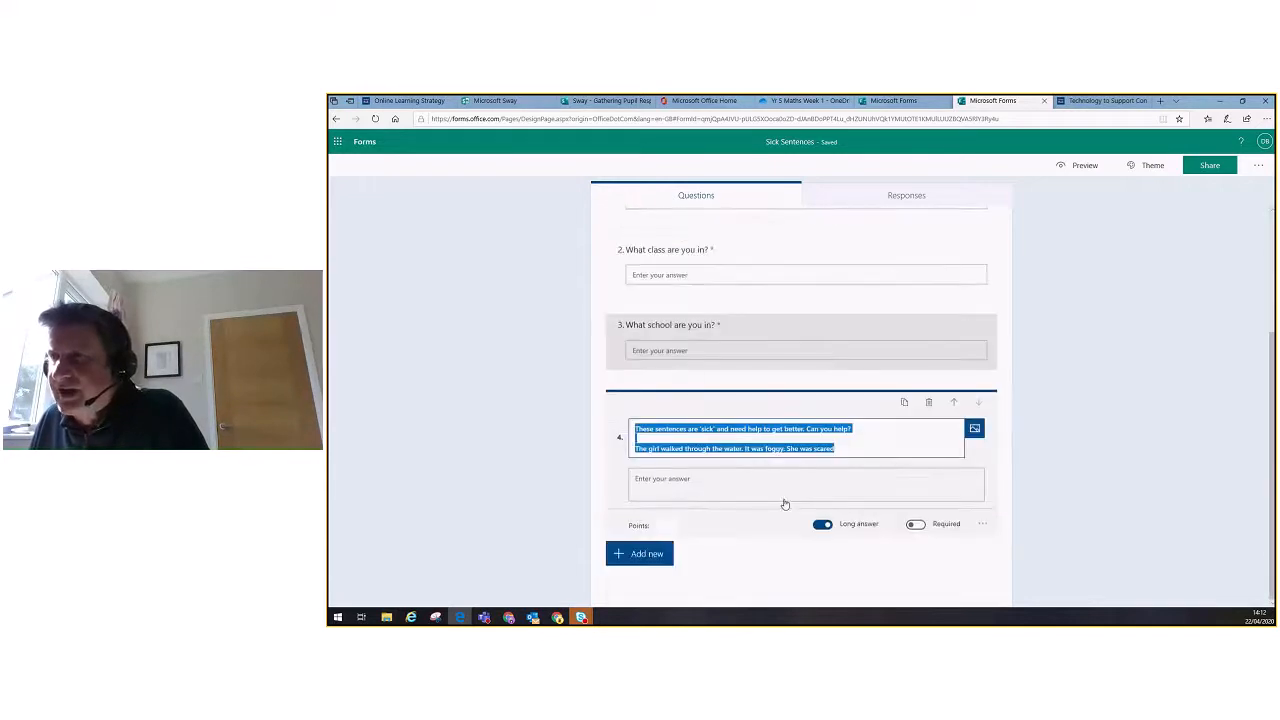
scroll(1001, 503, up, 3)
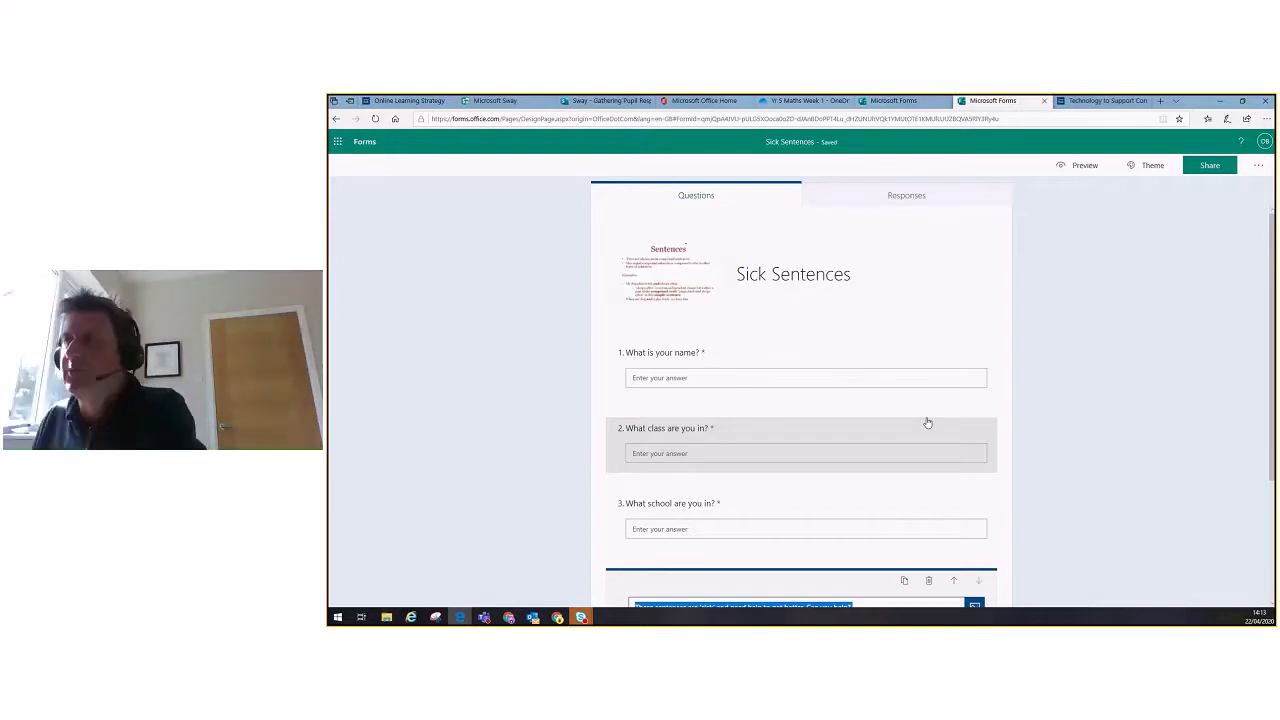
Share the Sick Sentences quiz so that anyone with the link can respond, and copy its embed code
click(1208, 166)
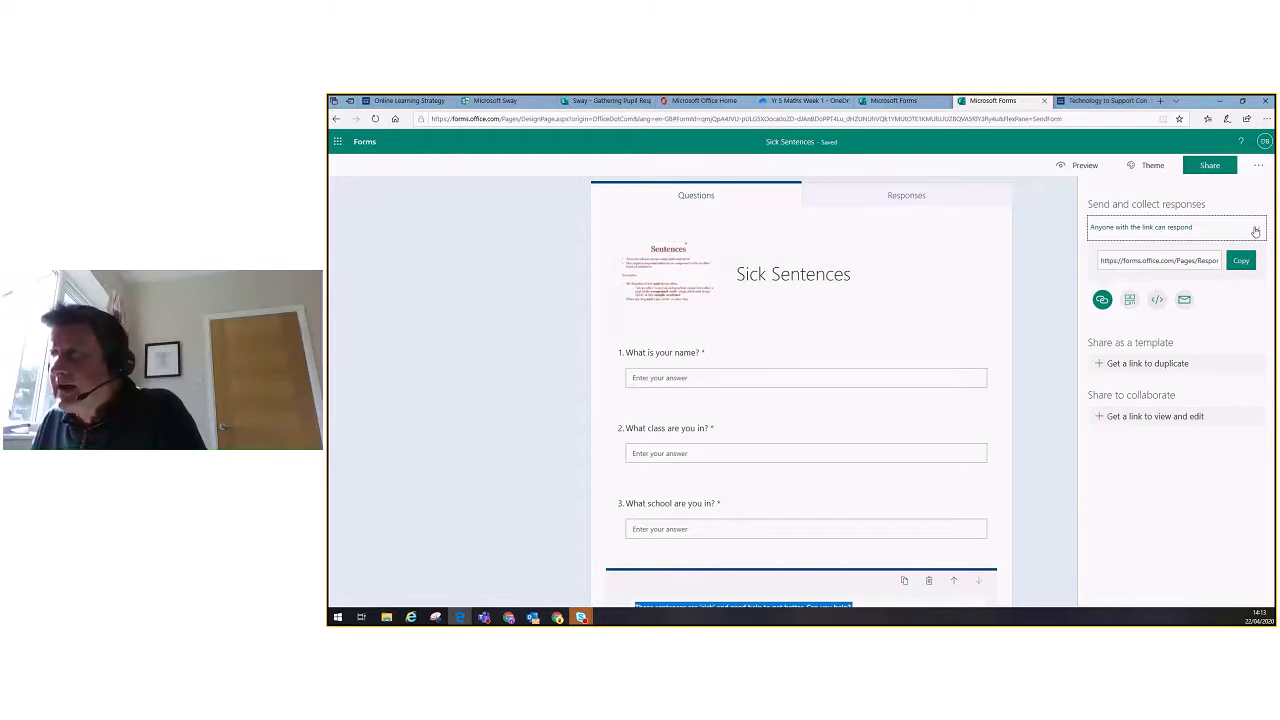
click(1255, 231)
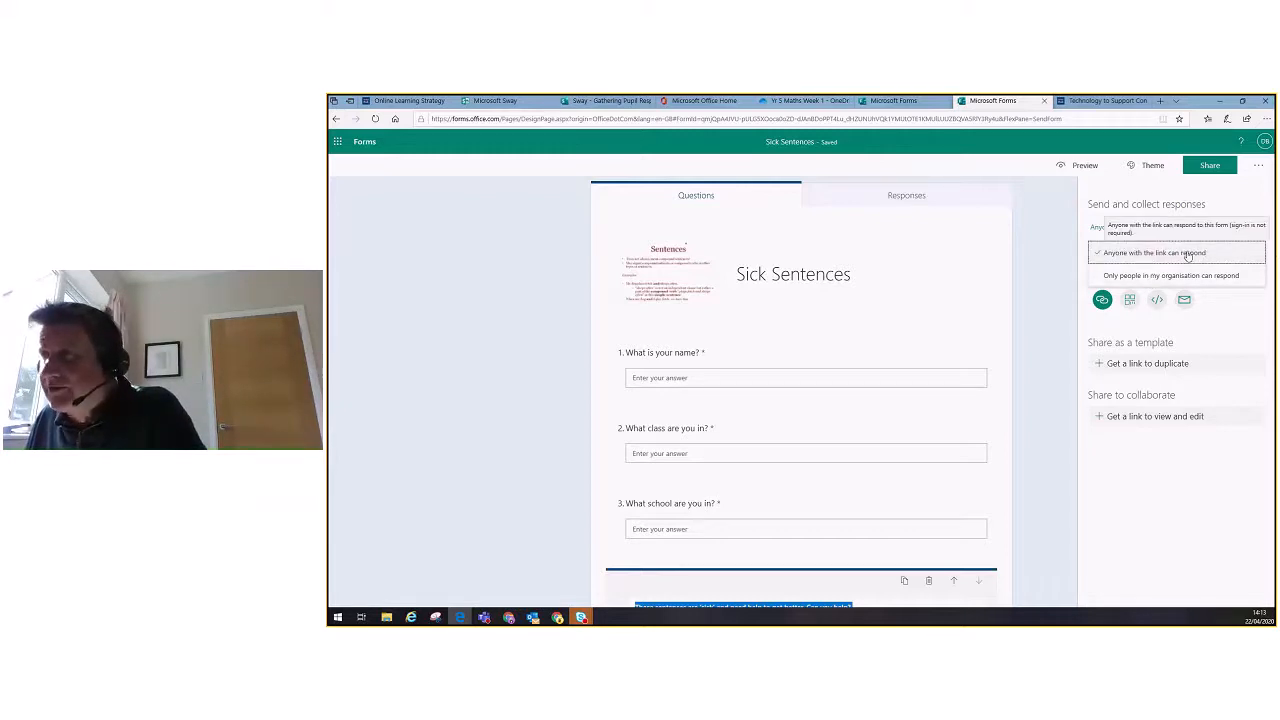
click(1188, 255)
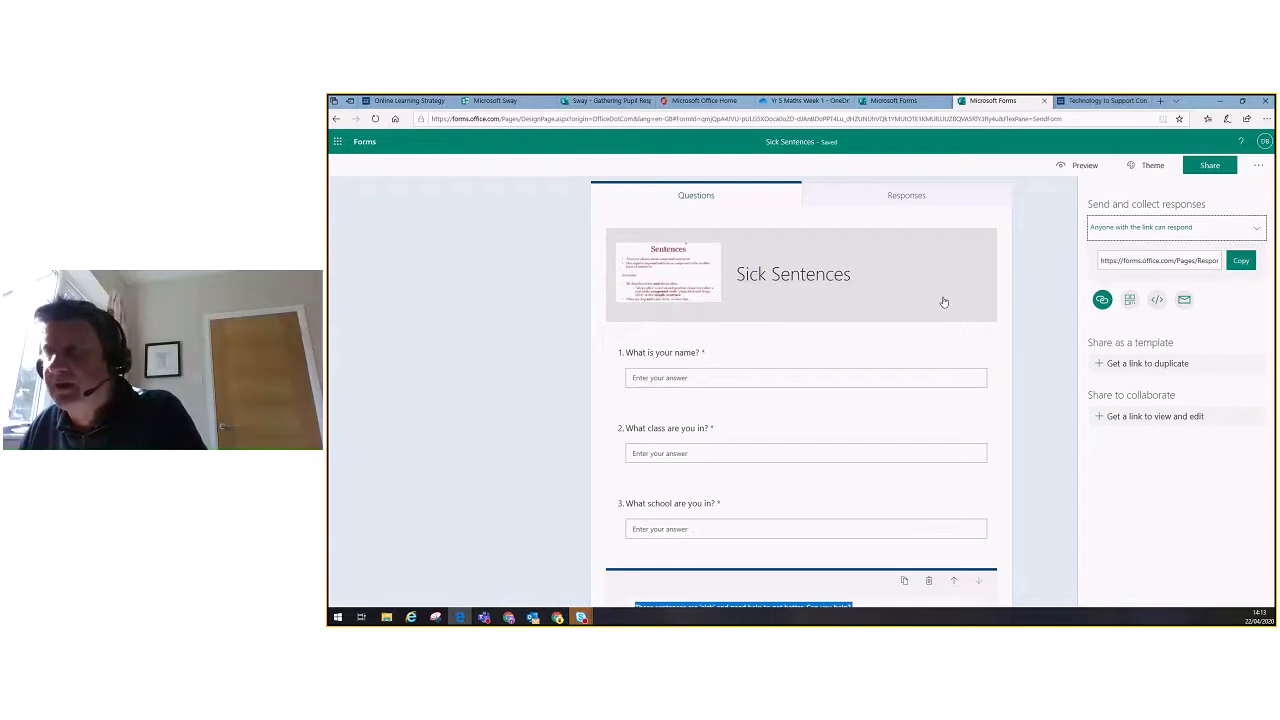
click(1157, 305)
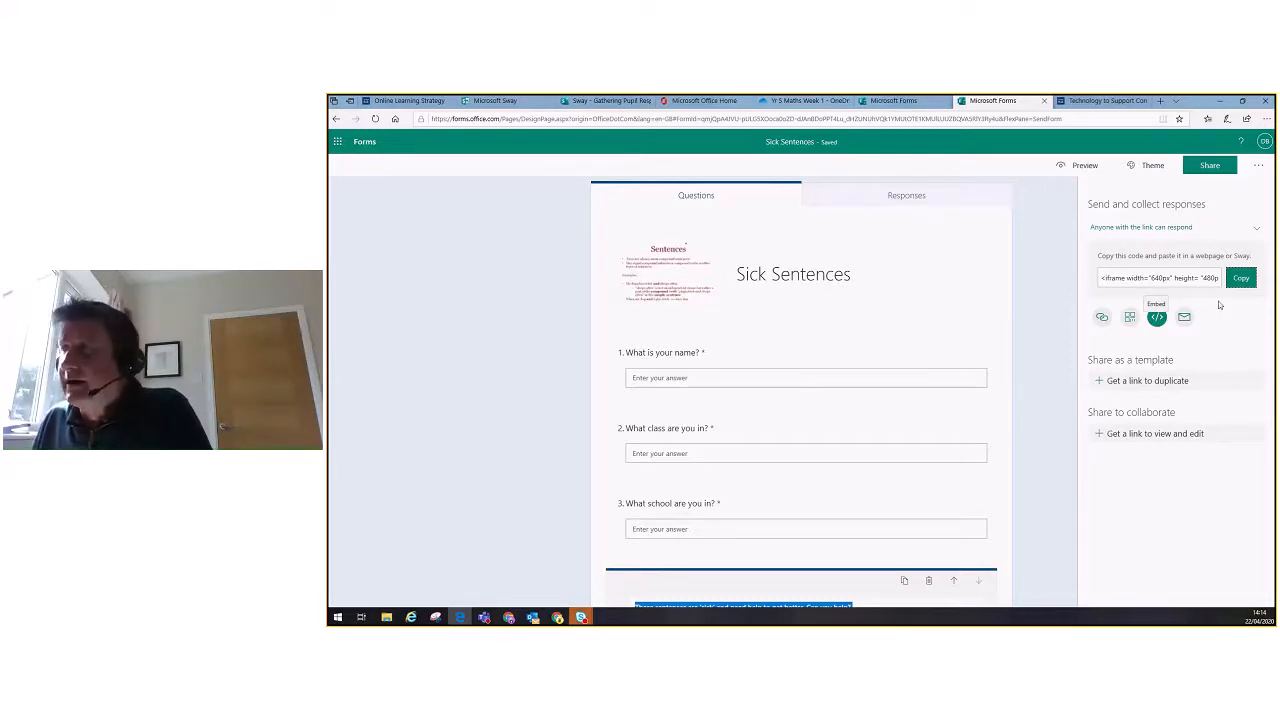
click(1241, 279)
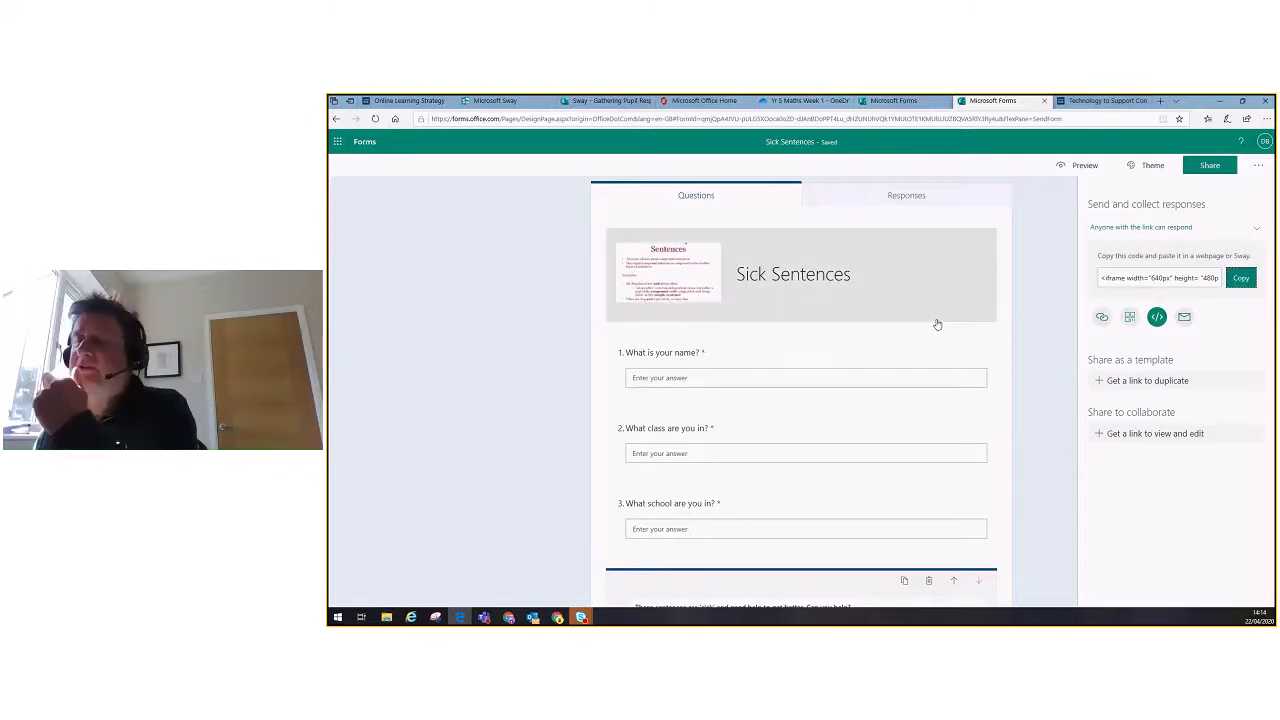
Switch to the Sway and insert an Embed card below the English section's text card
click(627, 104)
scroll(725, 415, down, 1)
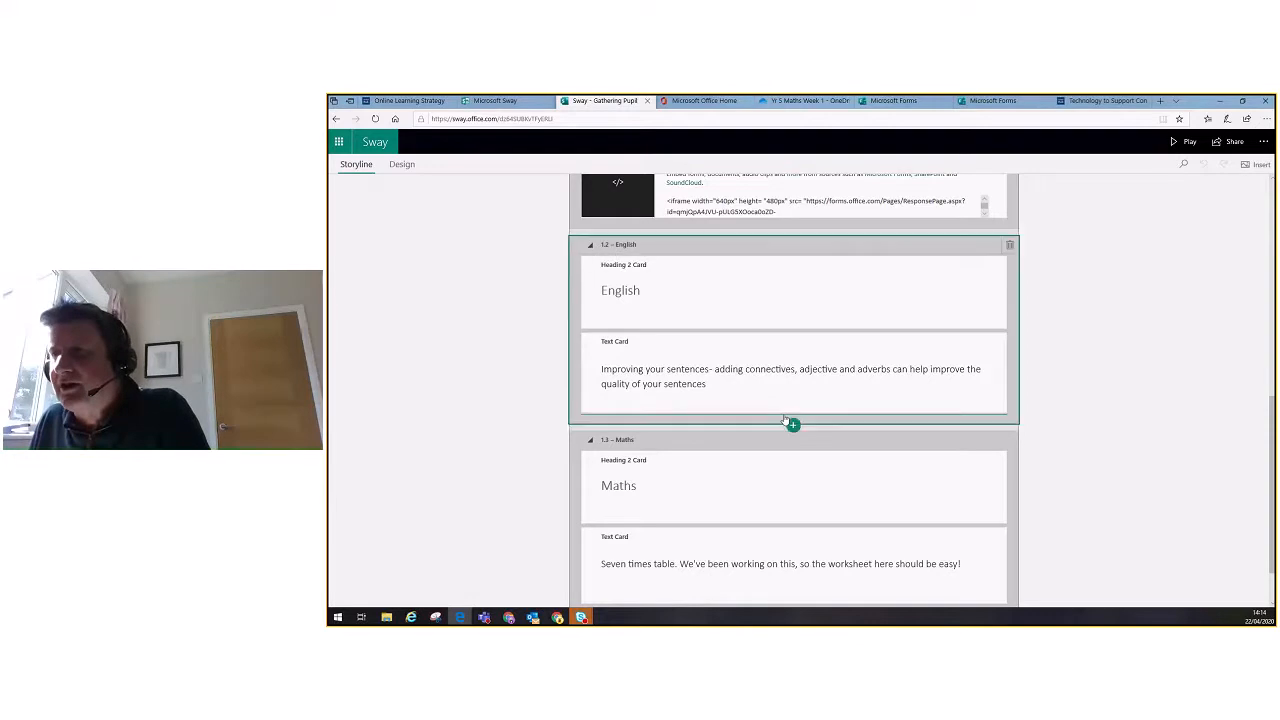
click(787, 421)
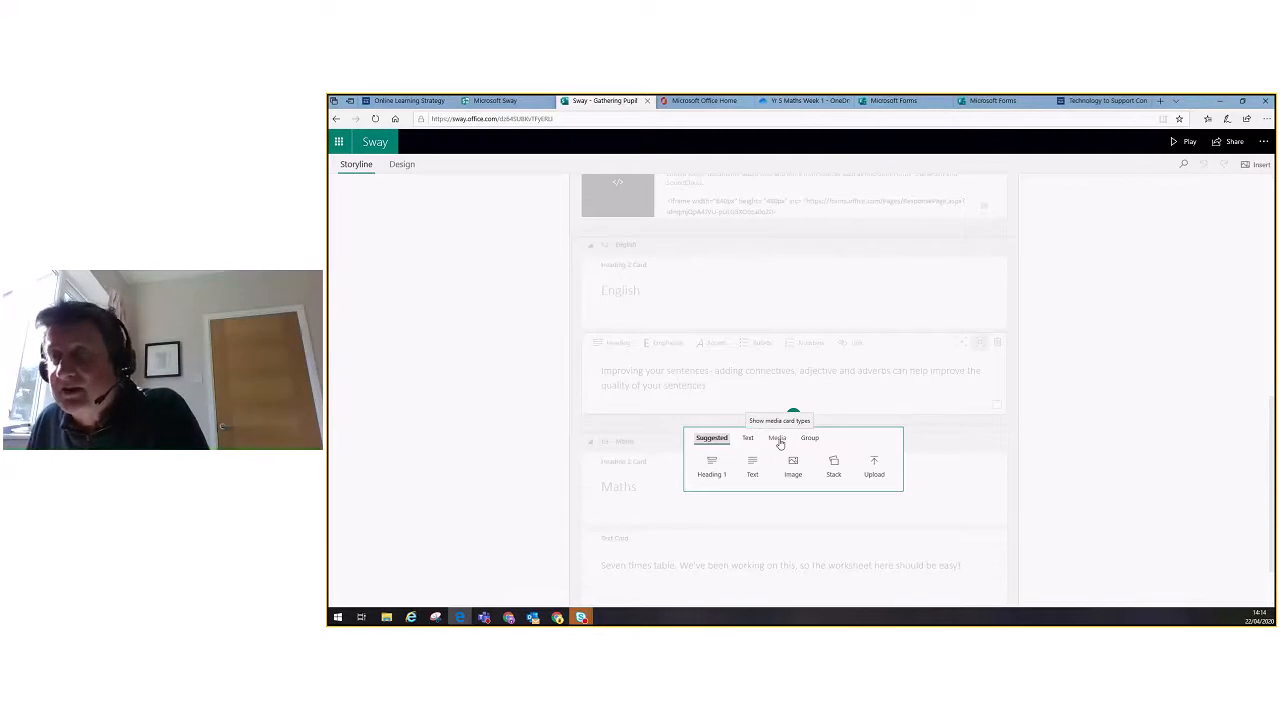
click(778, 439)
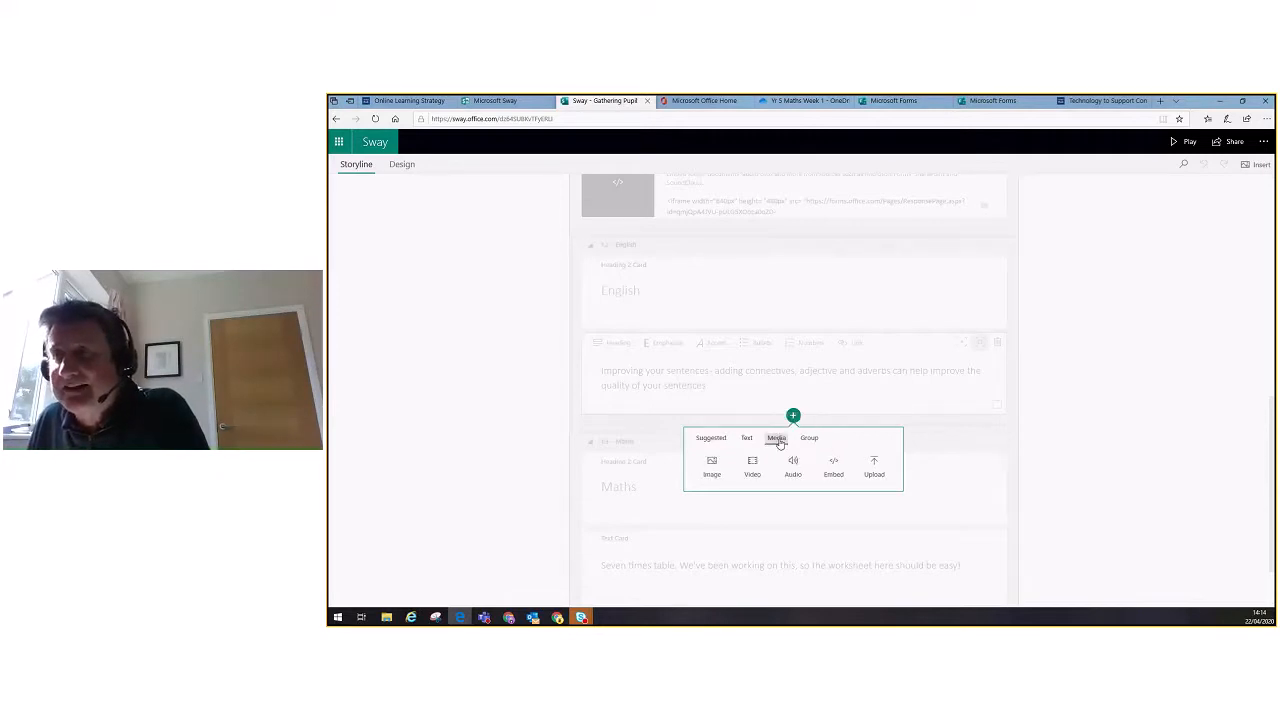
click(832, 467)
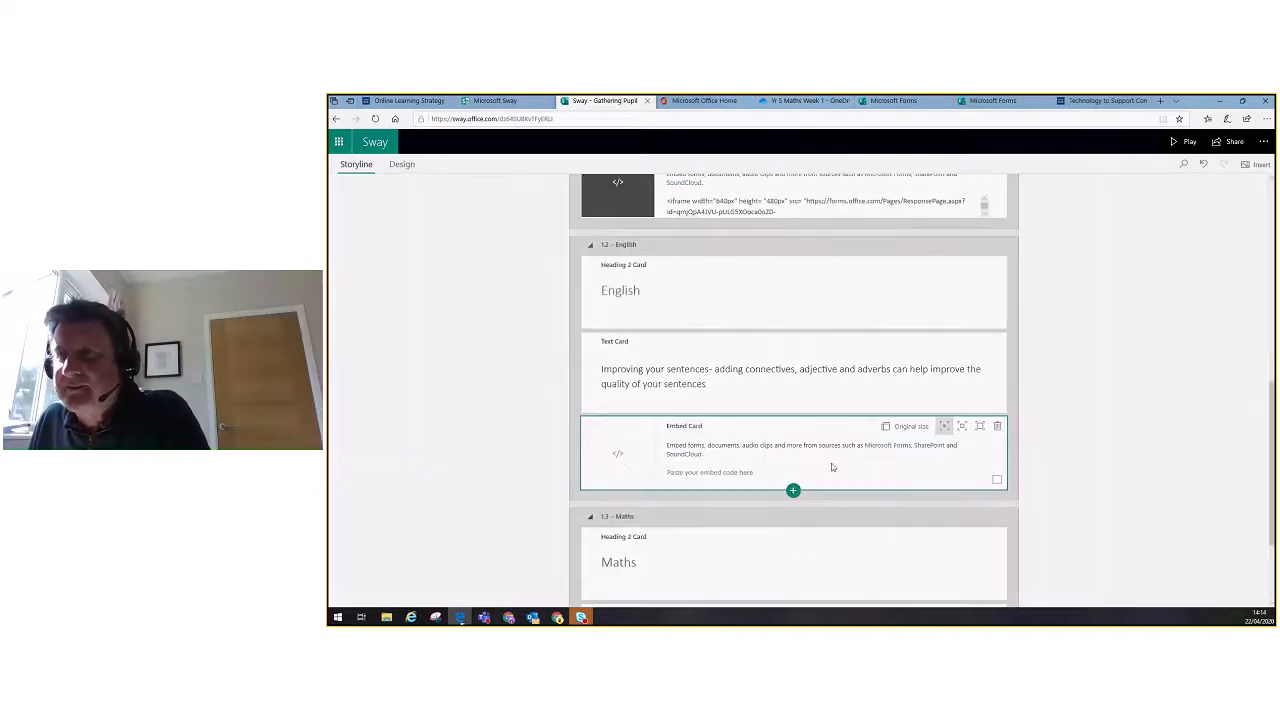
Paste the quiz's embed code into the new Embed card, set the card to the middle emphasis level, and decline the screen-control request
click(697, 472)
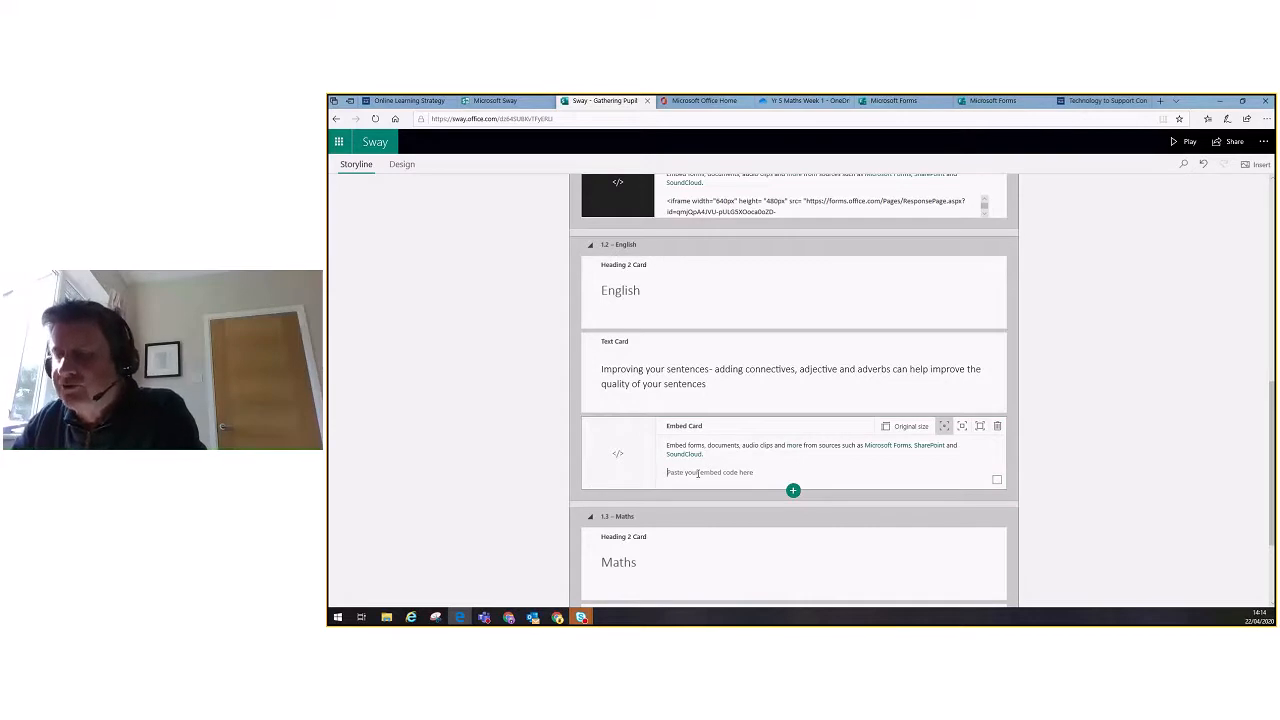
key(ctrl+v)
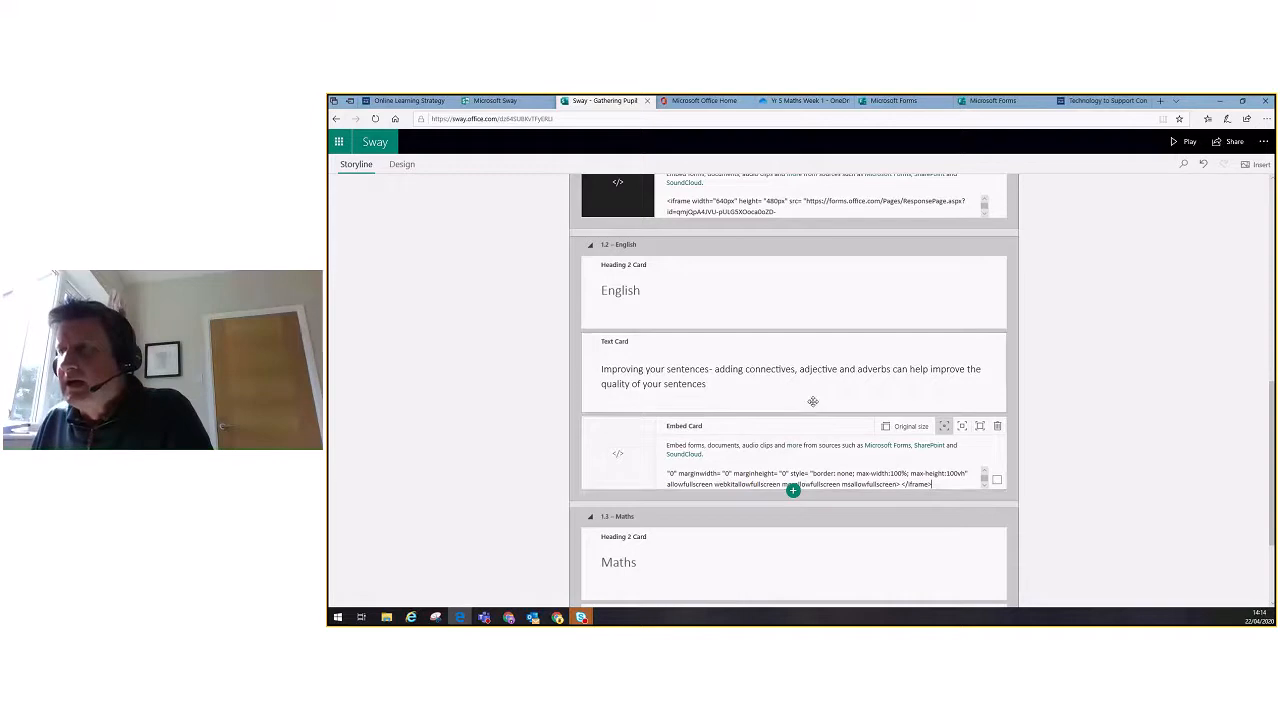
click(963, 427)
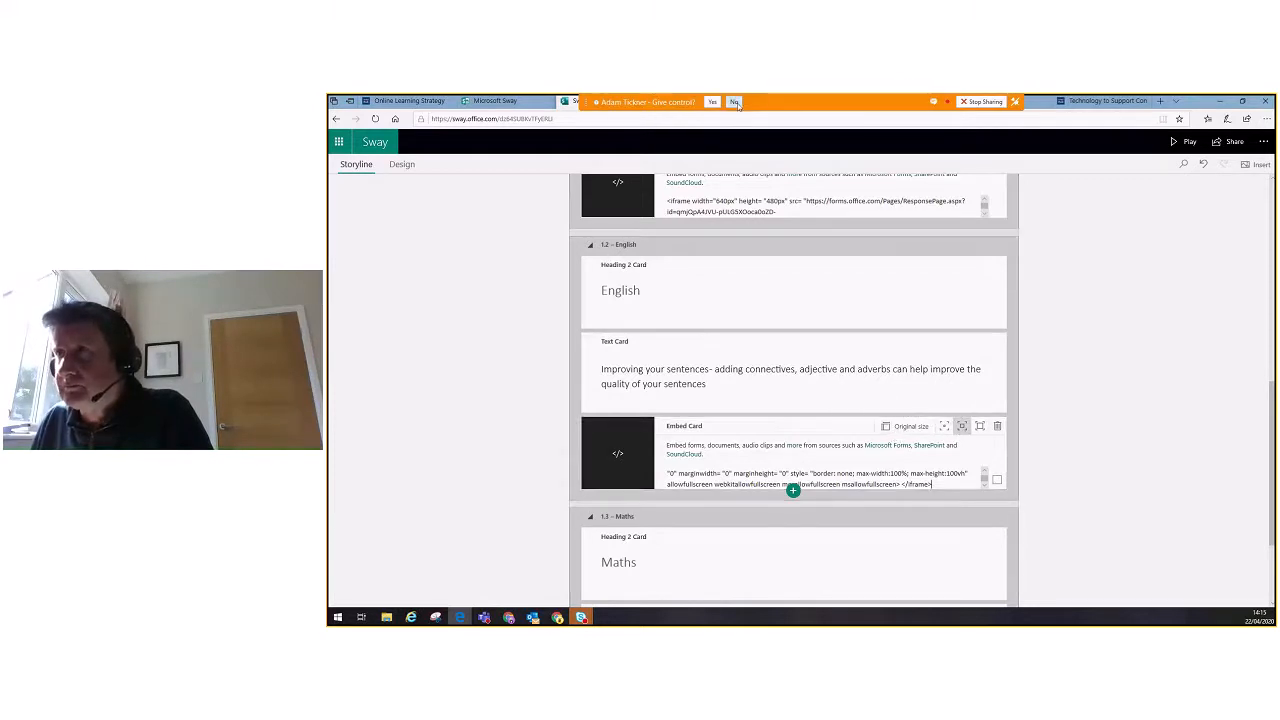
click(735, 102)
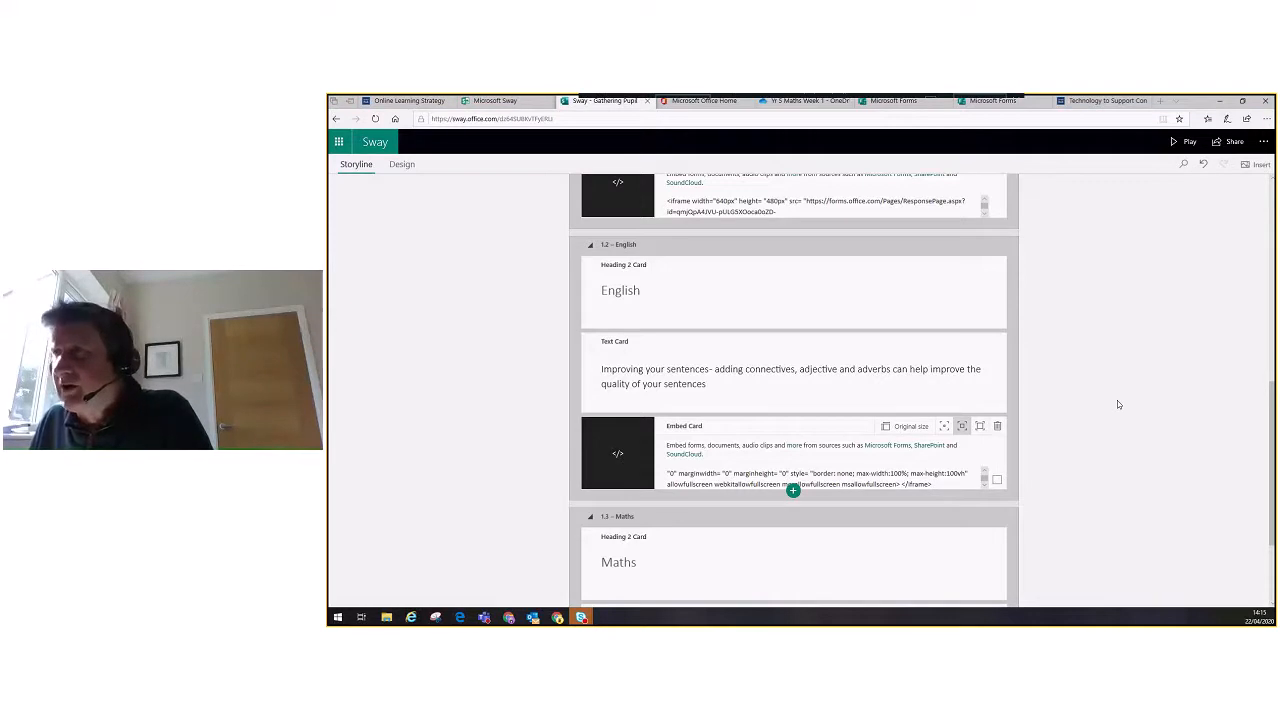
Review the embedded Sick Sentences quiz in the Sway's English section down to its Submit button
scroll(1117, 400, up, 2)
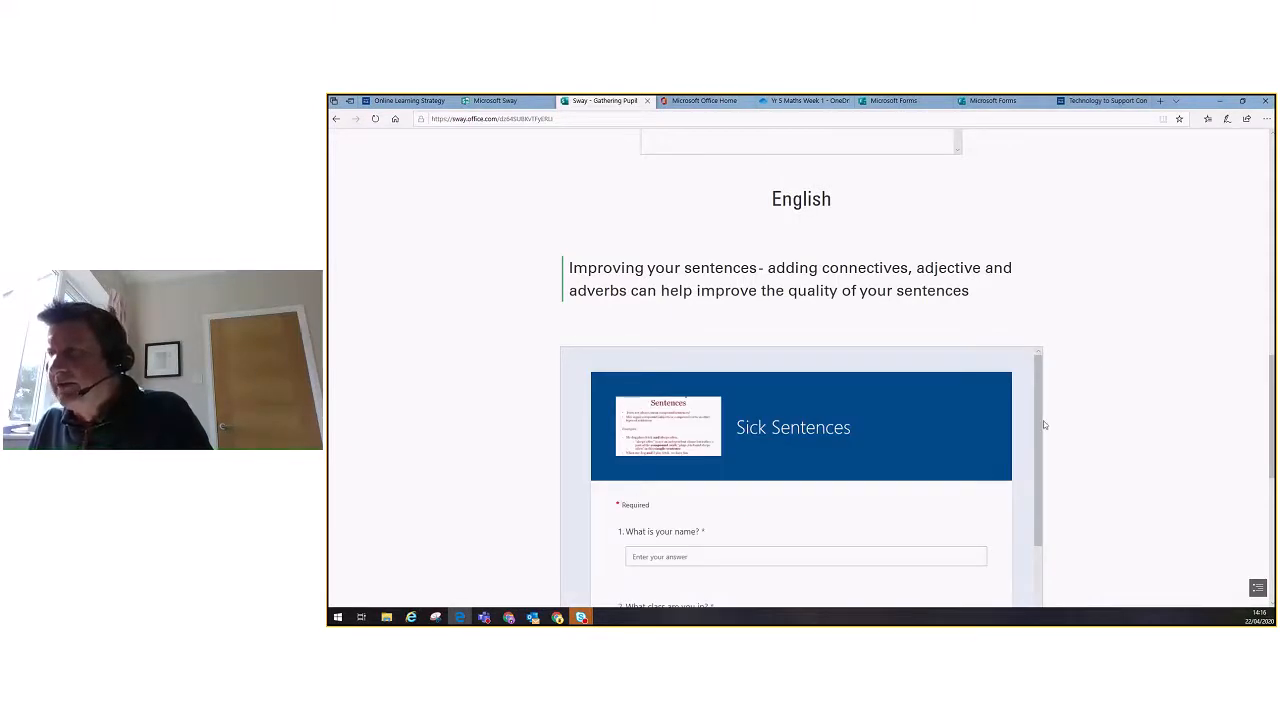
scroll(1080, 440, down, 2)
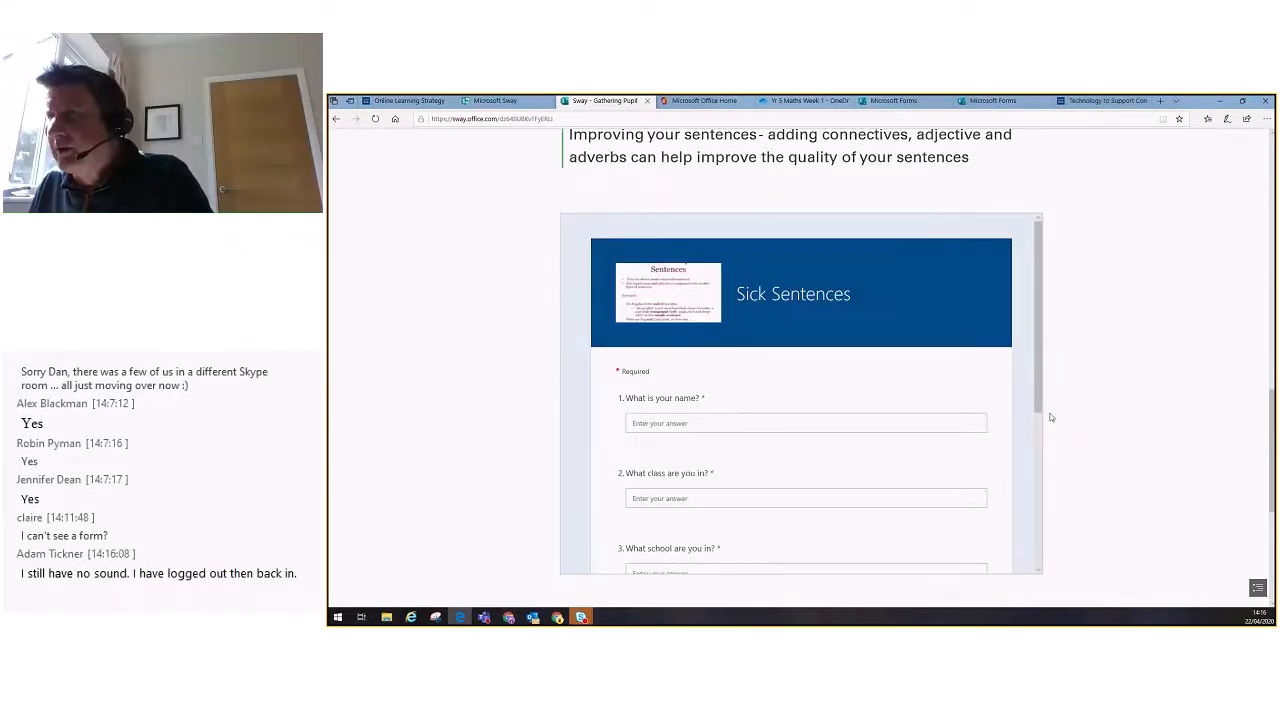
scroll(1042, 430, down, 1)
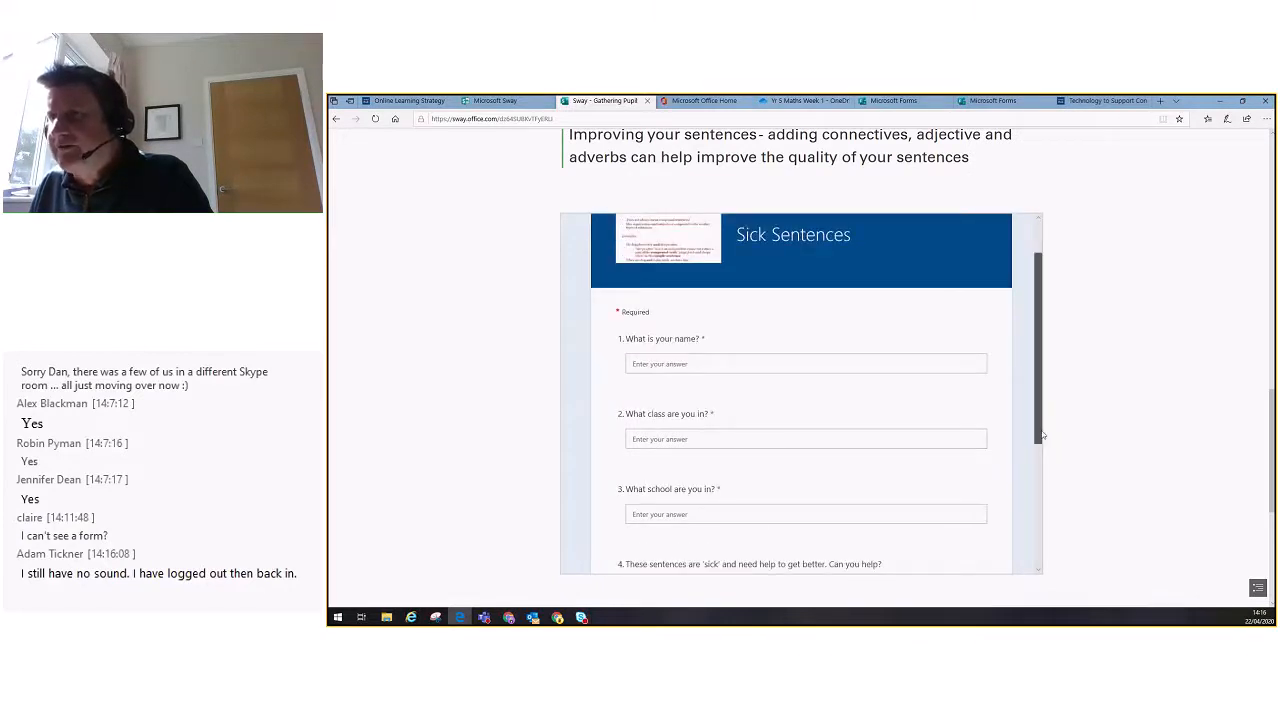
scroll(1042, 435, down, 4)
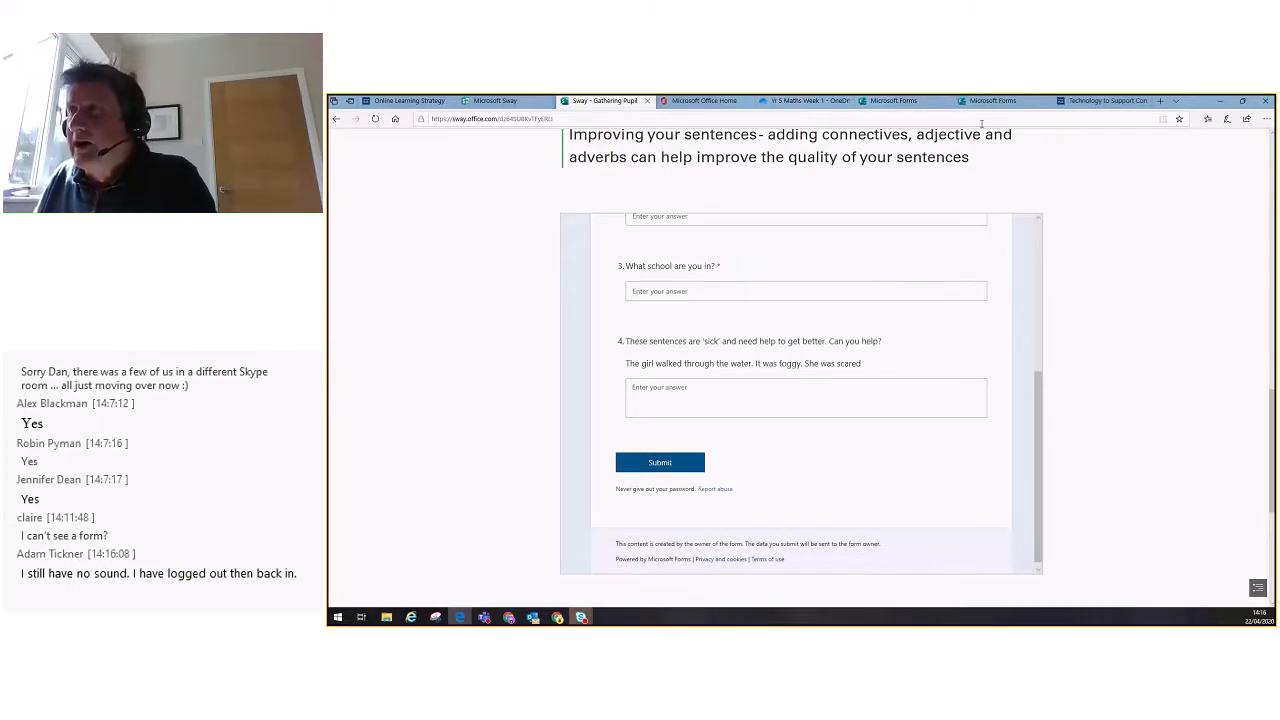
Switch to Microsoft Forms, check the Sick Sentences quiz's responses summary, and return to its questions
click(971, 105)
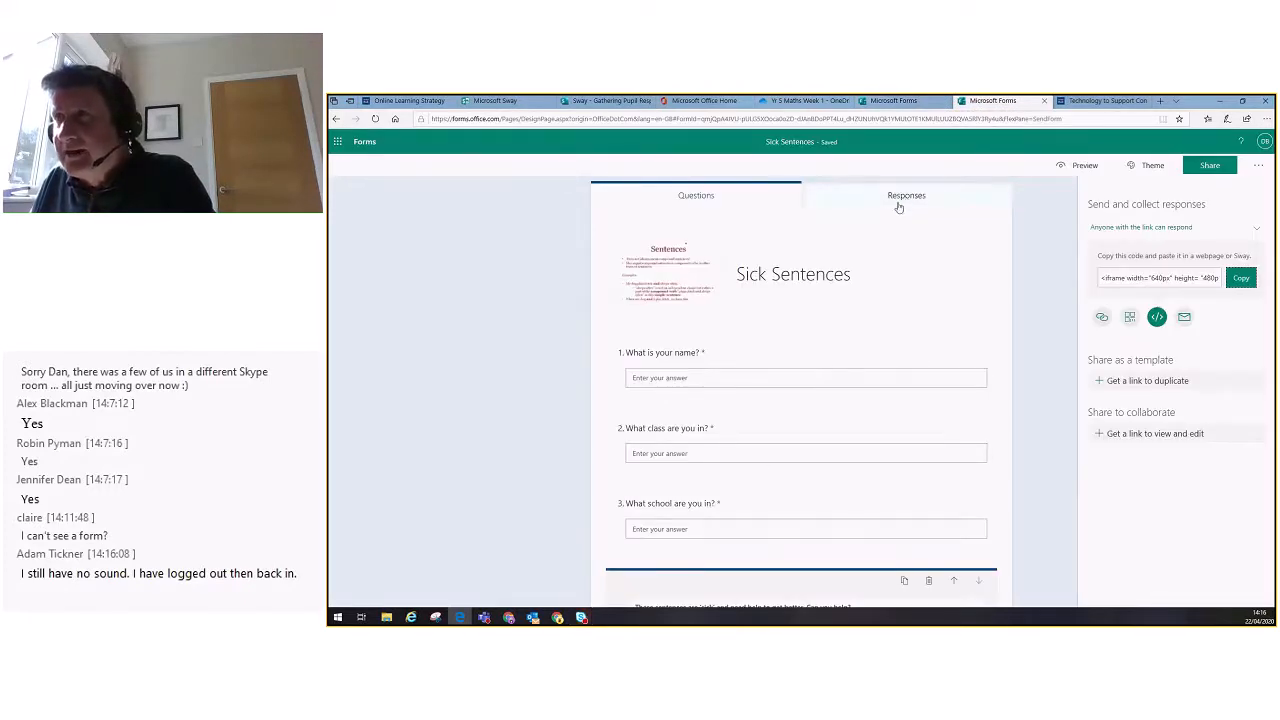
click(907, 200)
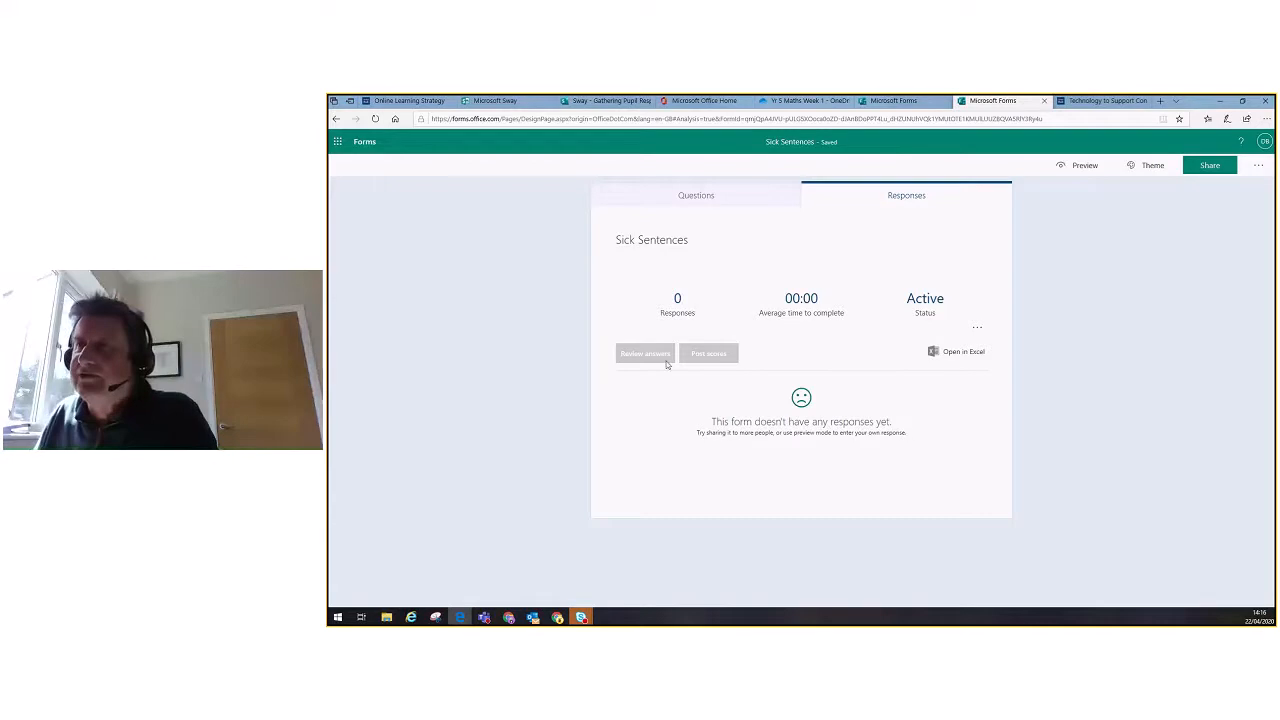
click(694, 203)
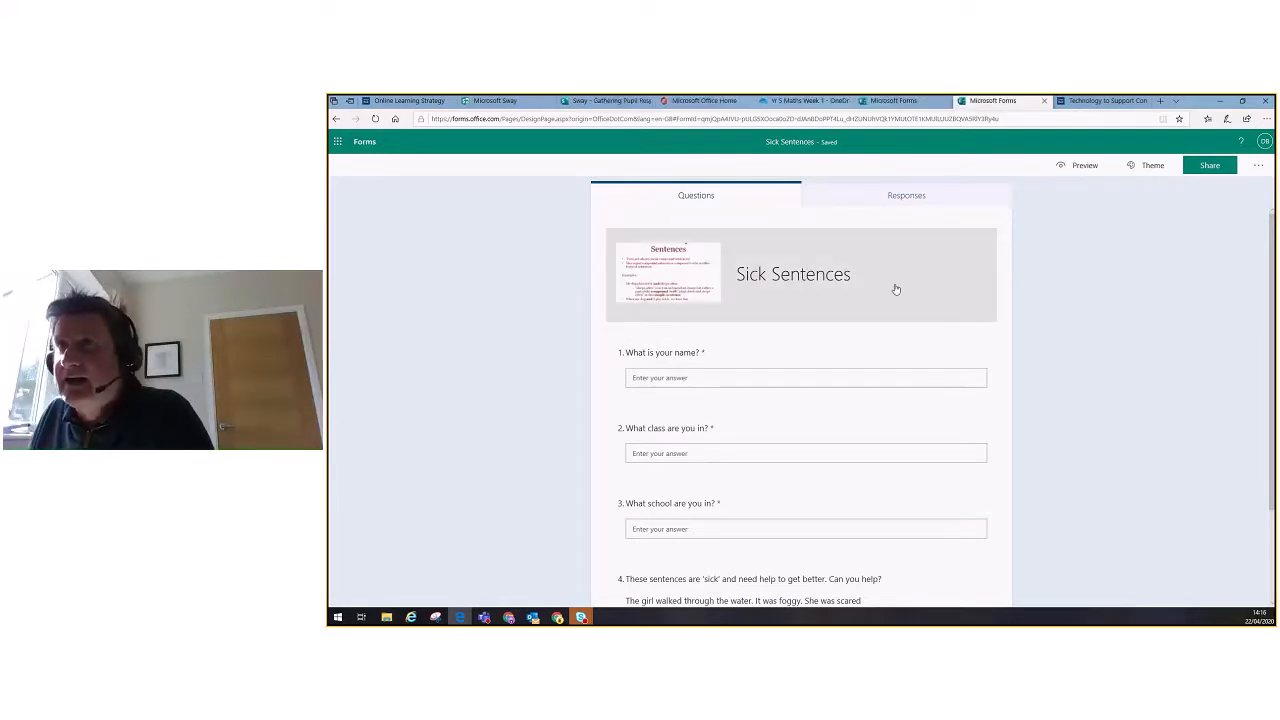
Switch to the Sway, look through the preview to its end, return to editing, and select the Maths section's text card
click(564, 102)
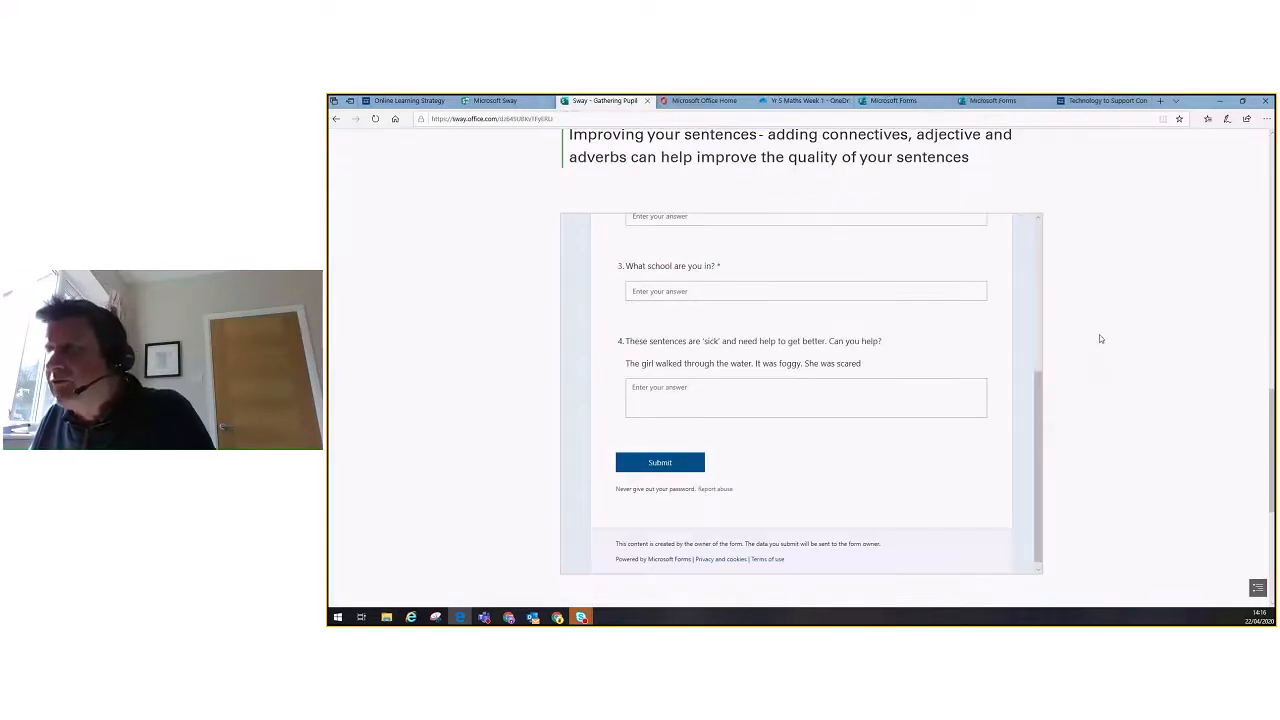
scroll(1100, 339, down, 3)
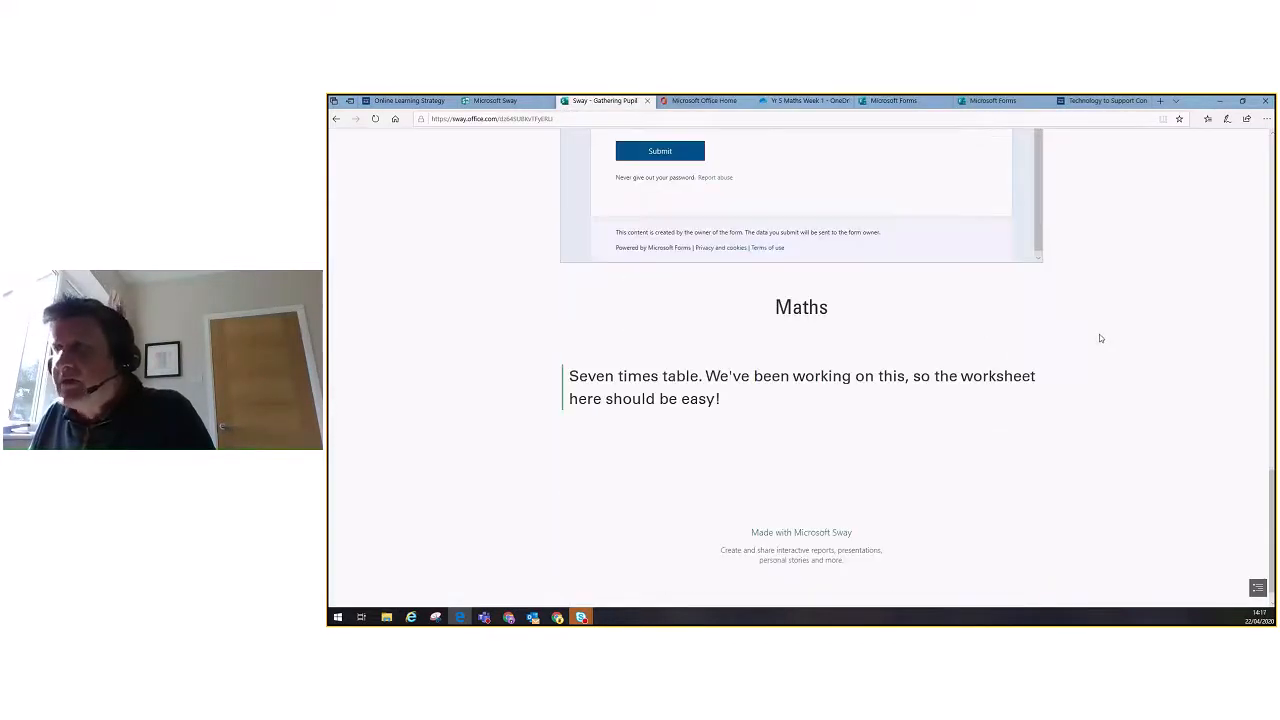
scroll(1101, 386, down, 1)
click(1178, 140)
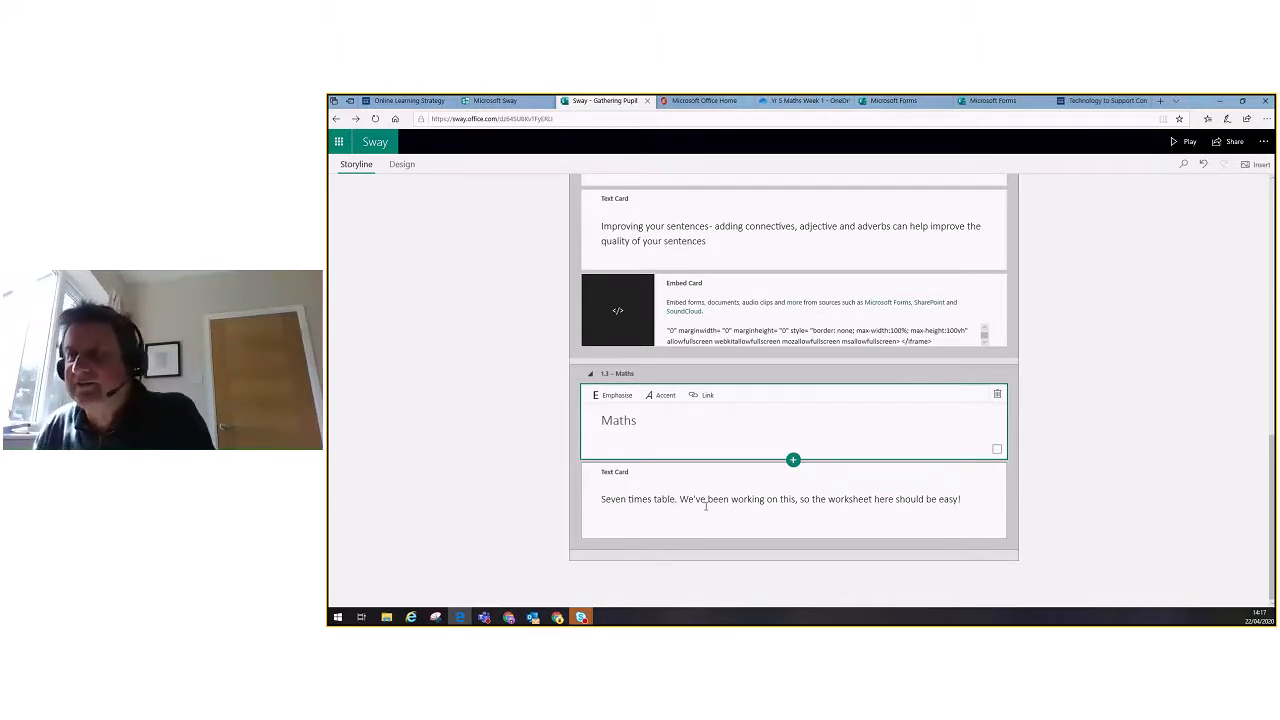
click(818, 531)
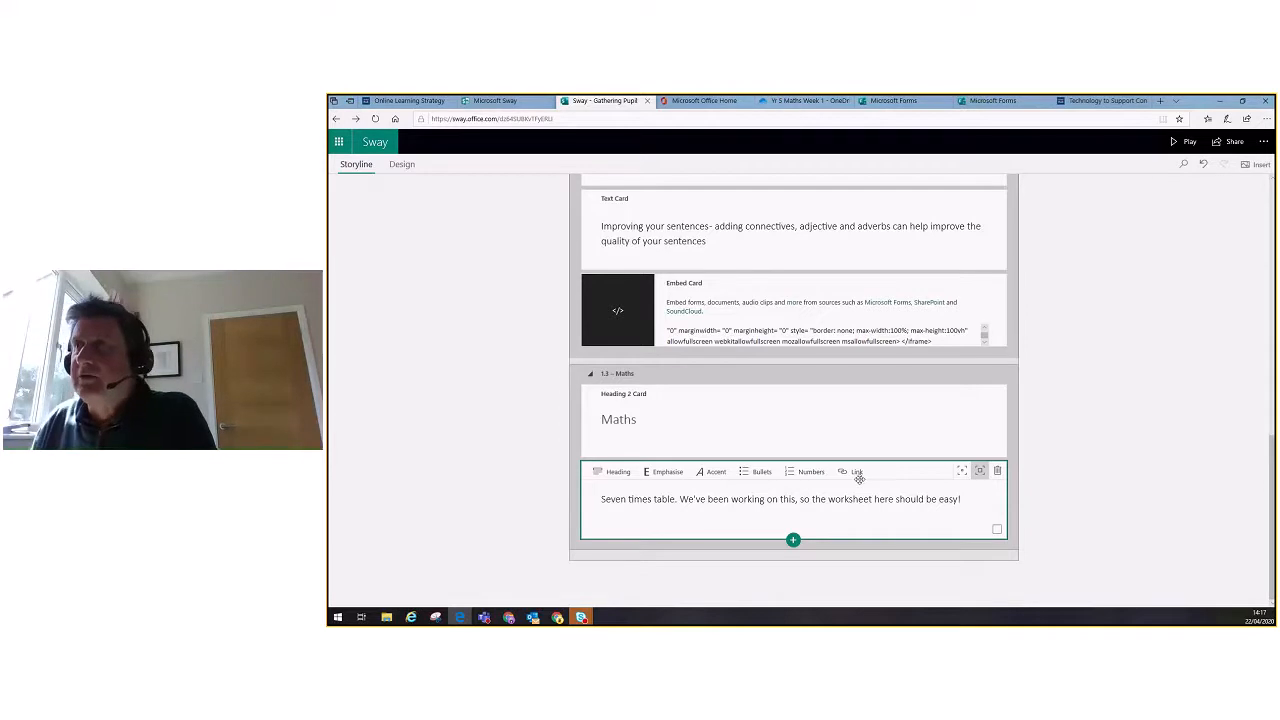
In OneDrive, copy a sharing link to 7-times-table-mastery.pdf that works for anyone with the link and does not allow editing
click(796, 102)
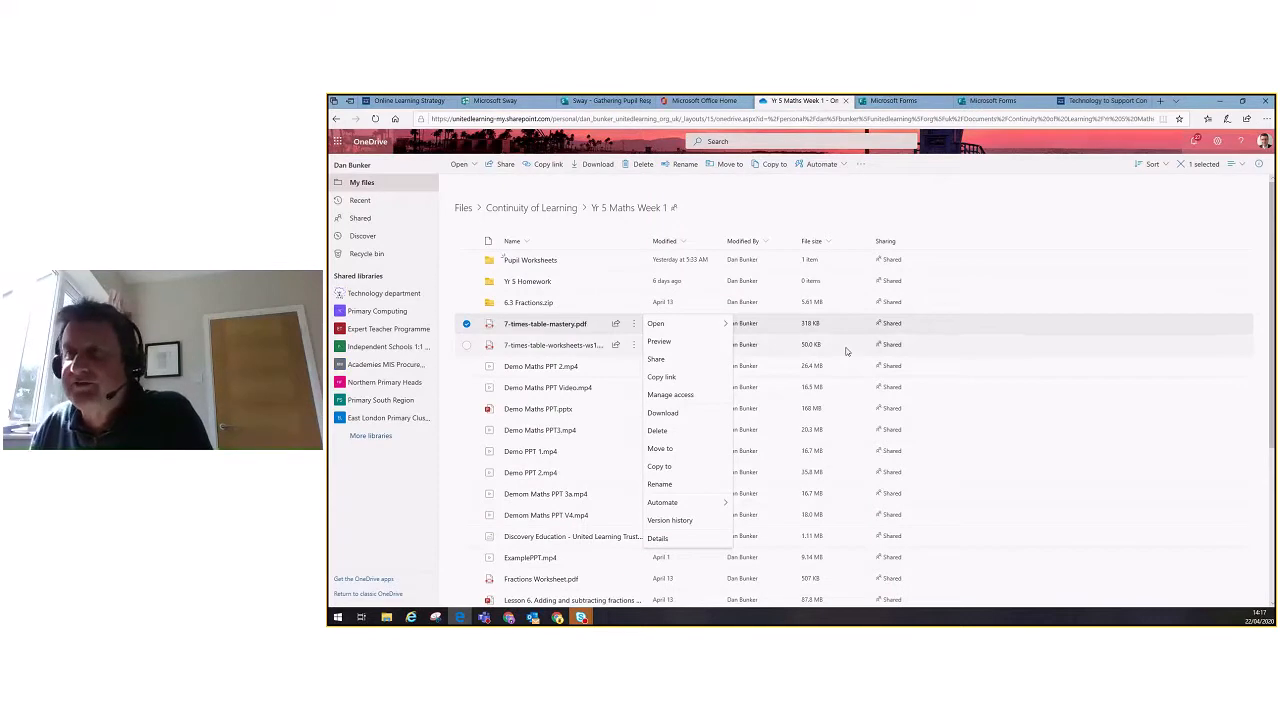
click(657, 360)
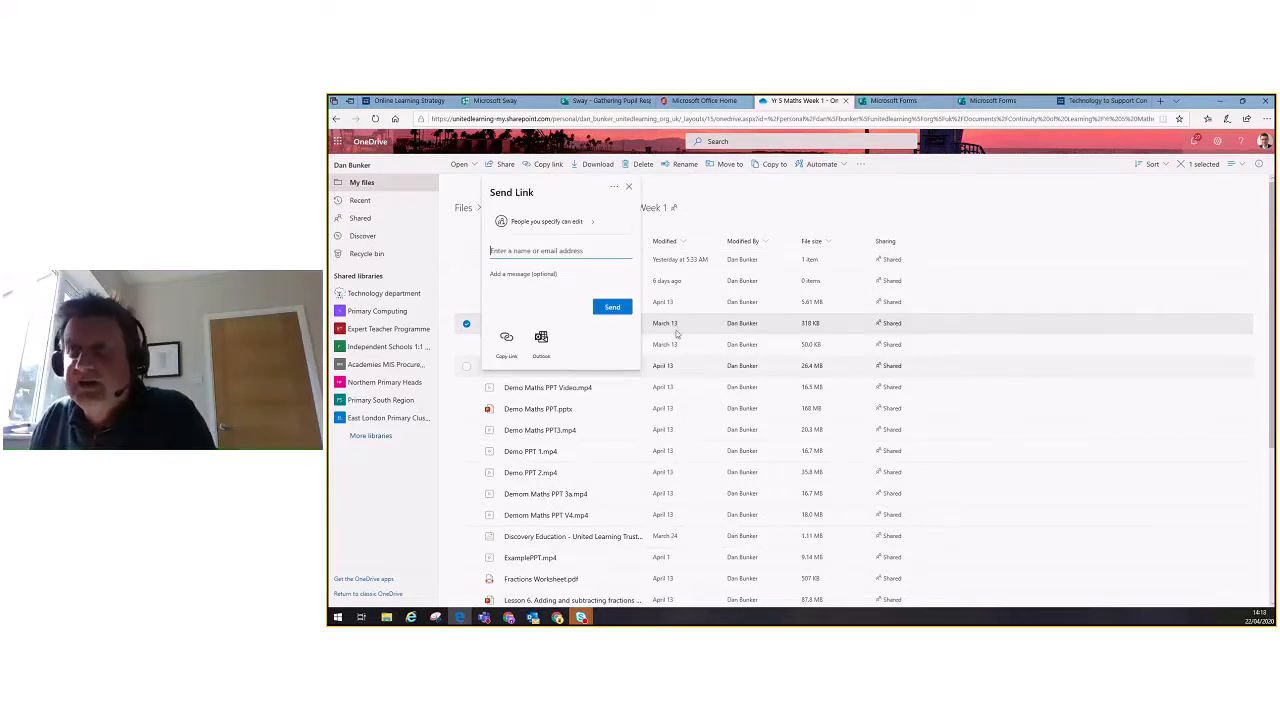
click(568, 222)
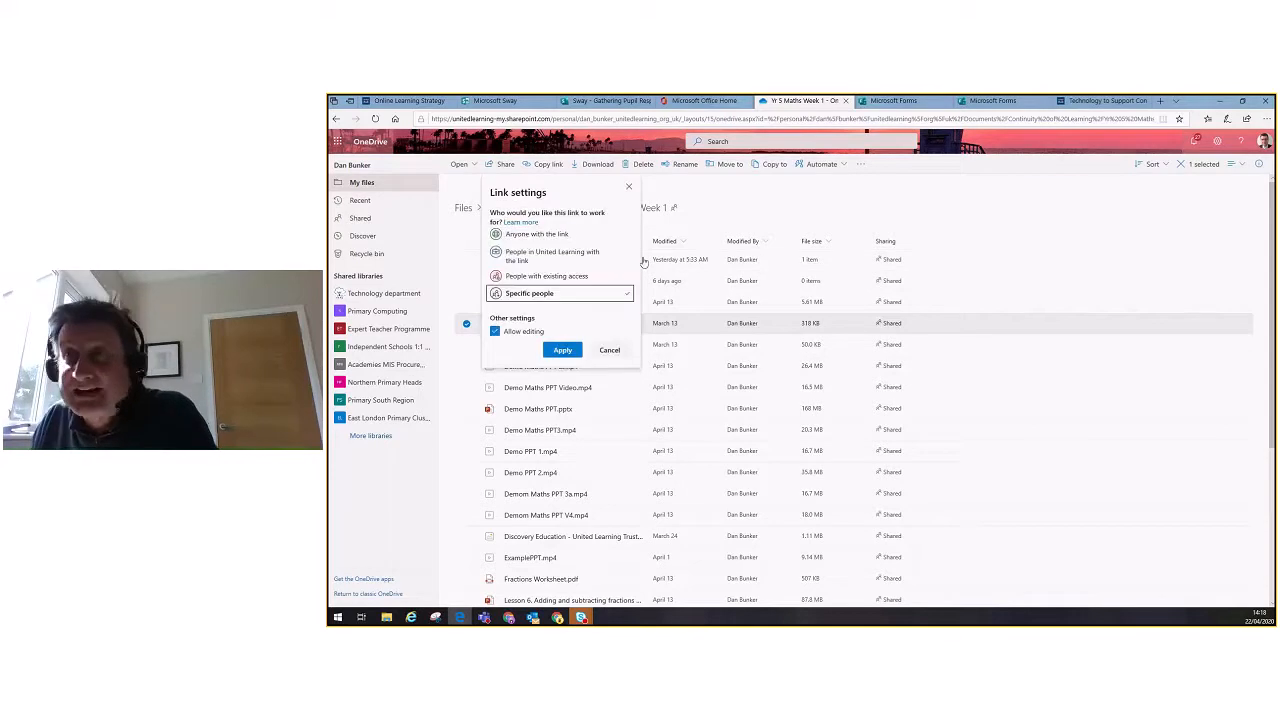
click(527, 236)
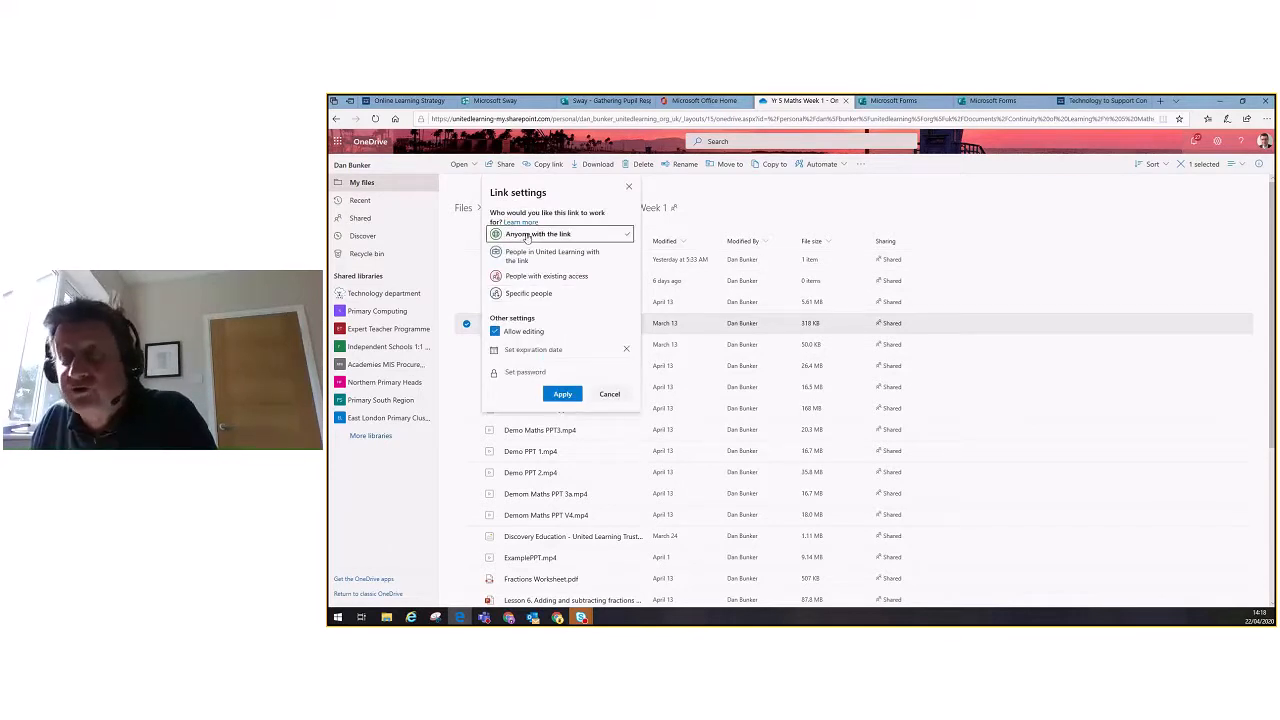
click(571, 329)
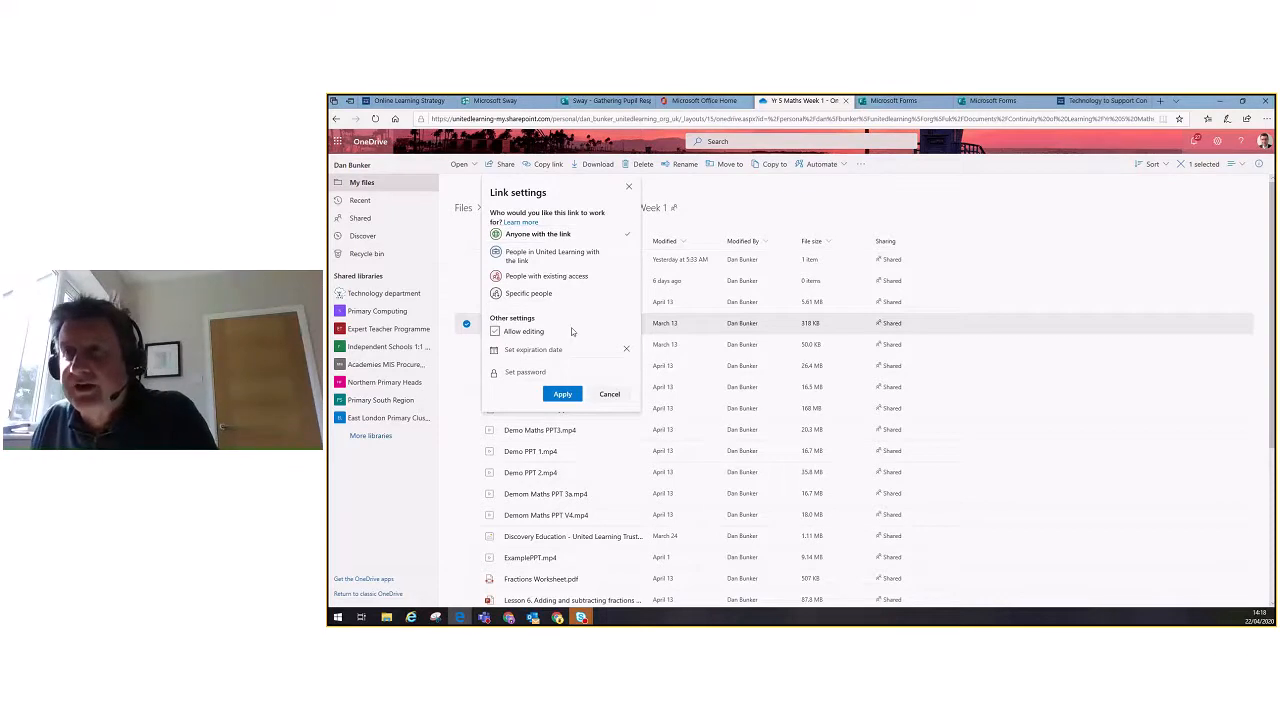
click(563, 396)
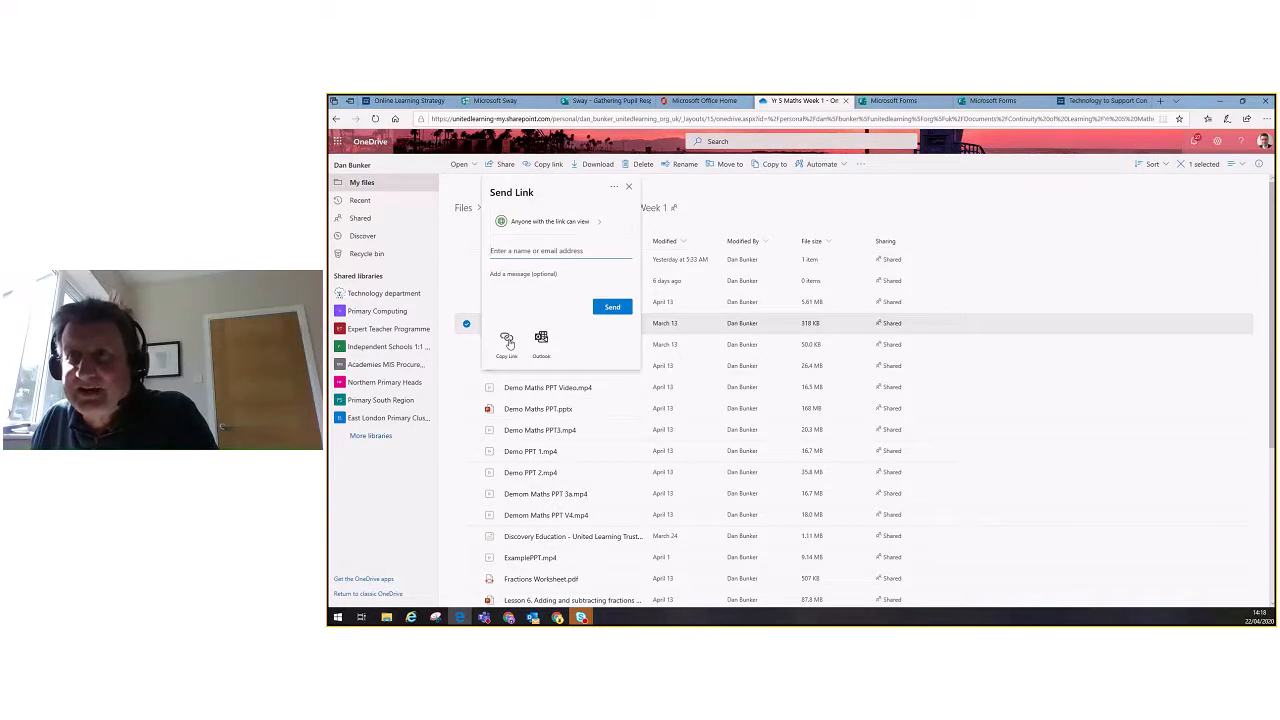
click(508, 340)
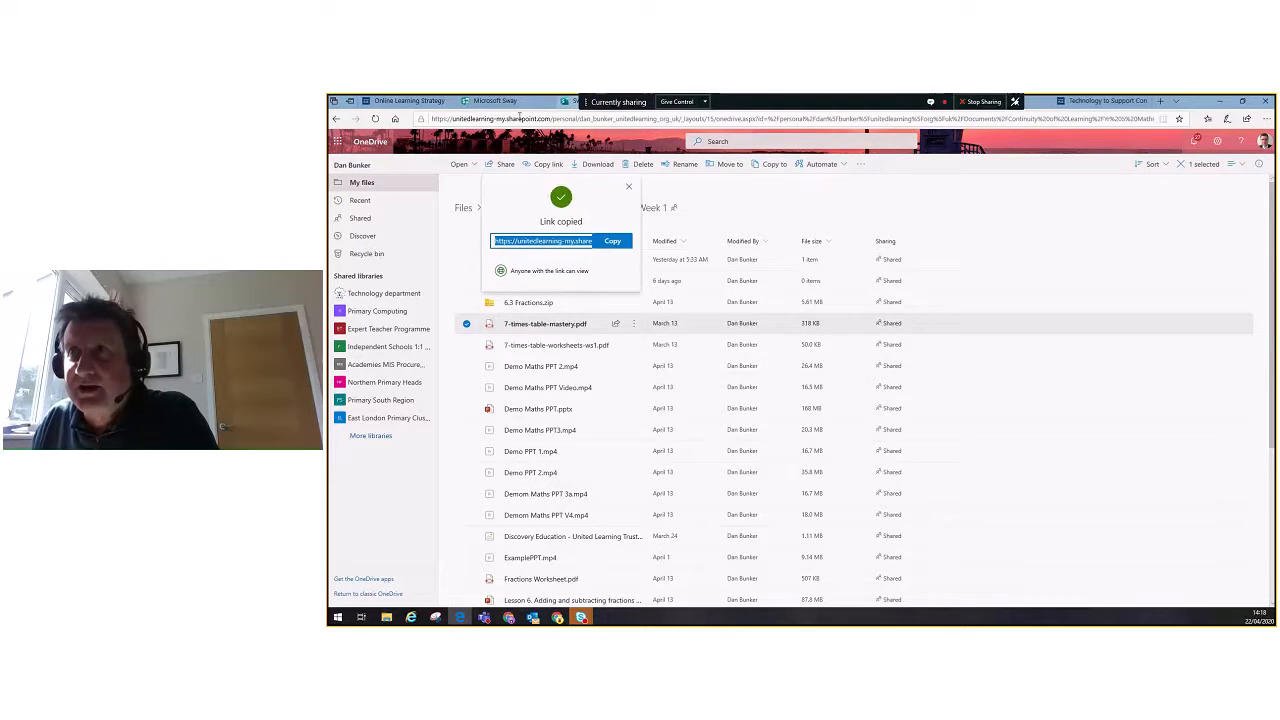
Switch to the Sway and insert a link with the display text "Worksheet" and the copied OneDrive address in the Maths text card
click(600, 101)
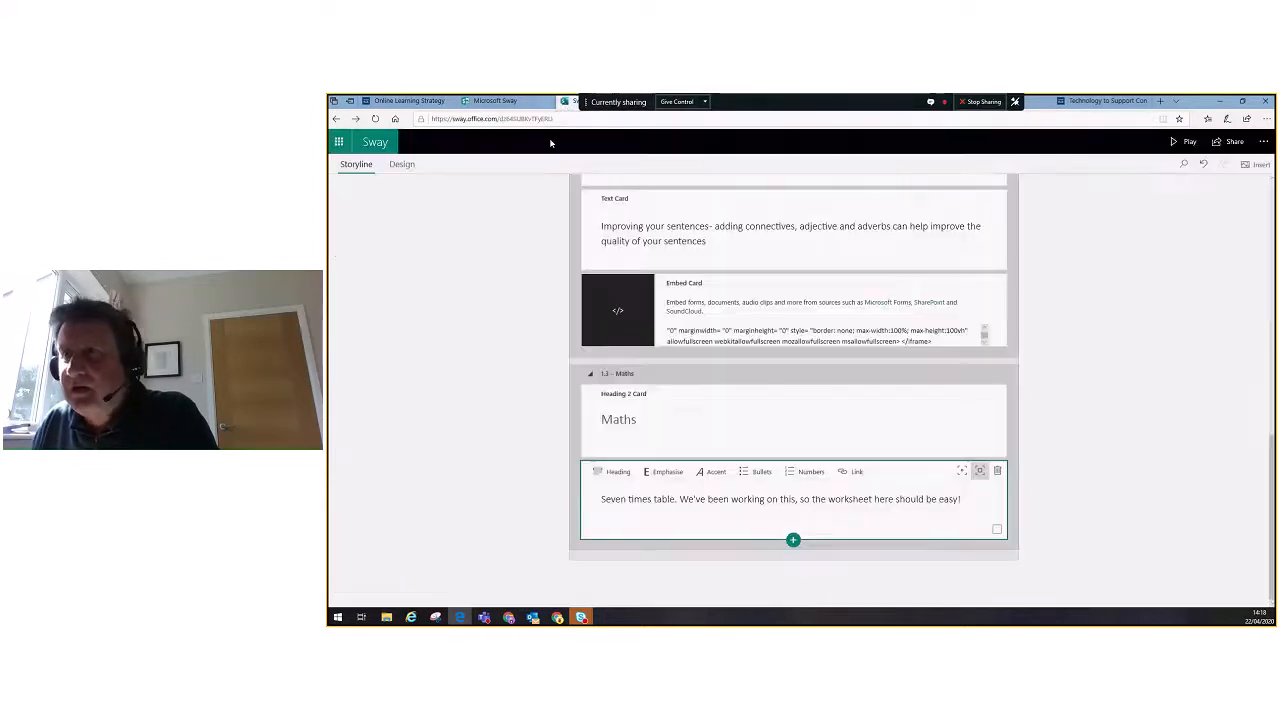
click(851, 472)
click(736, 351)
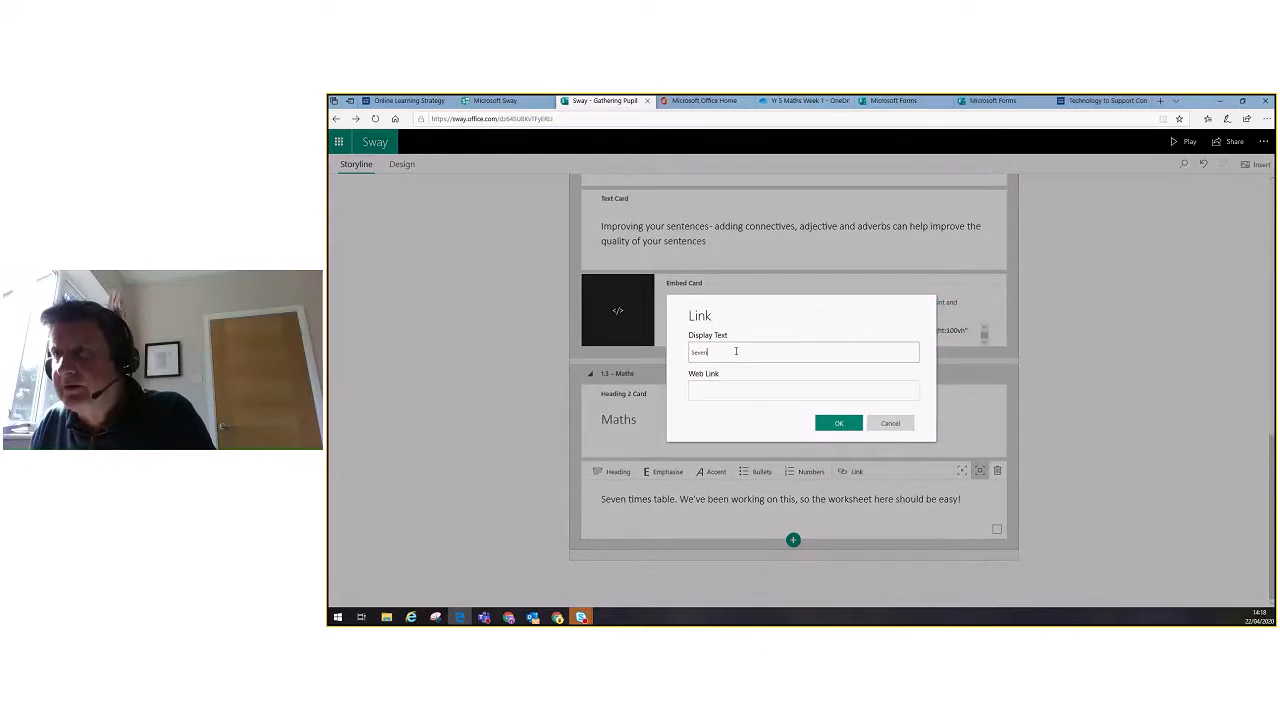
key(BackSpace)
key(BackSpace)
key(BackSpace)
key(BackSpace)
key(BackSpace)
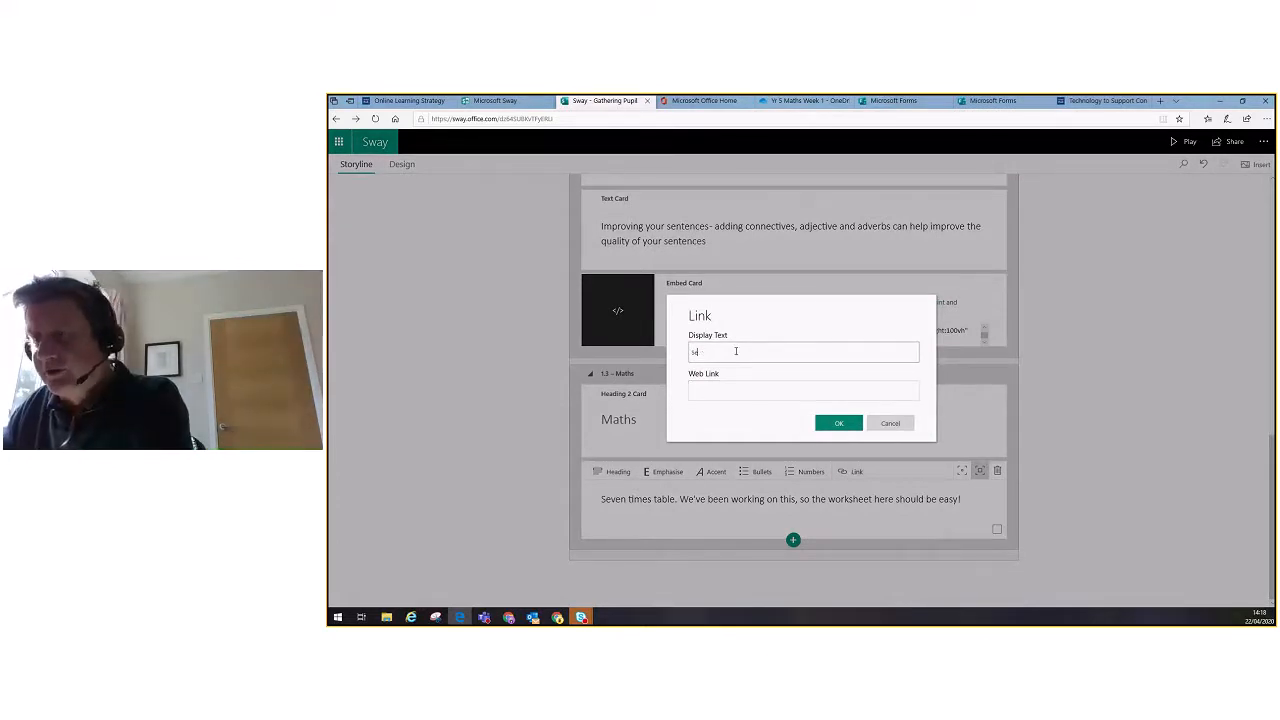
text(wor)
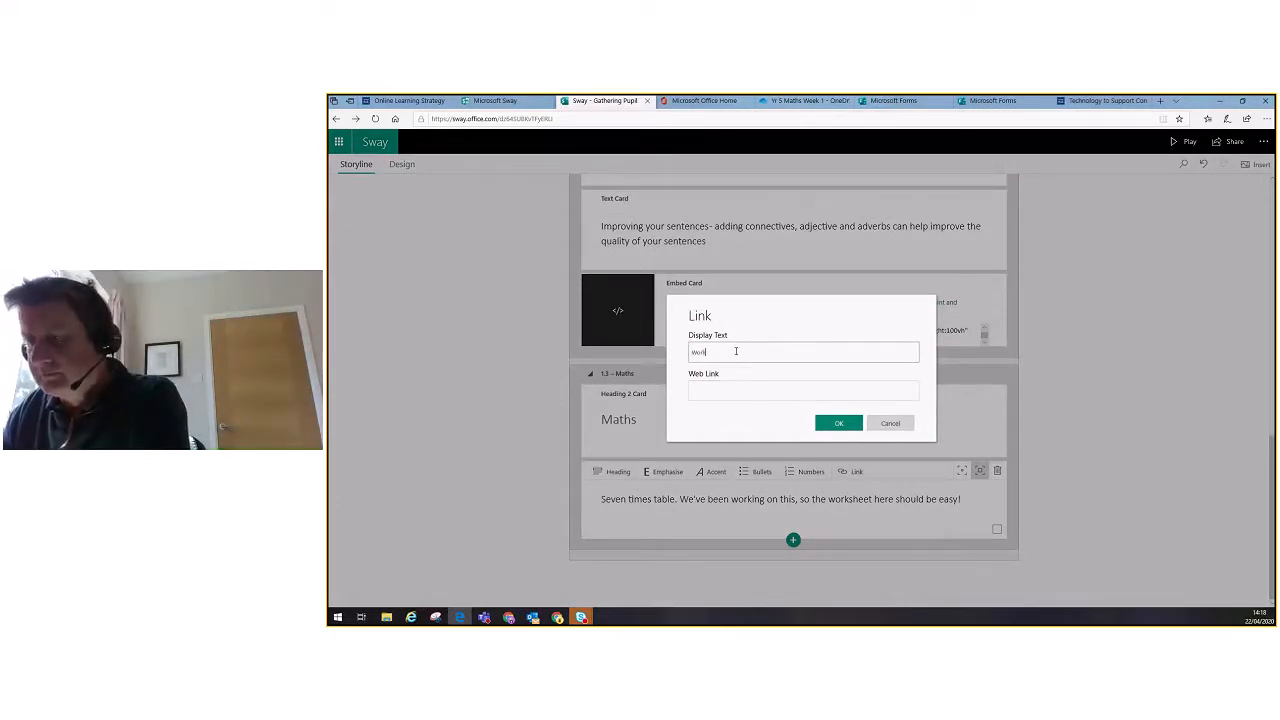
text(ksheet)
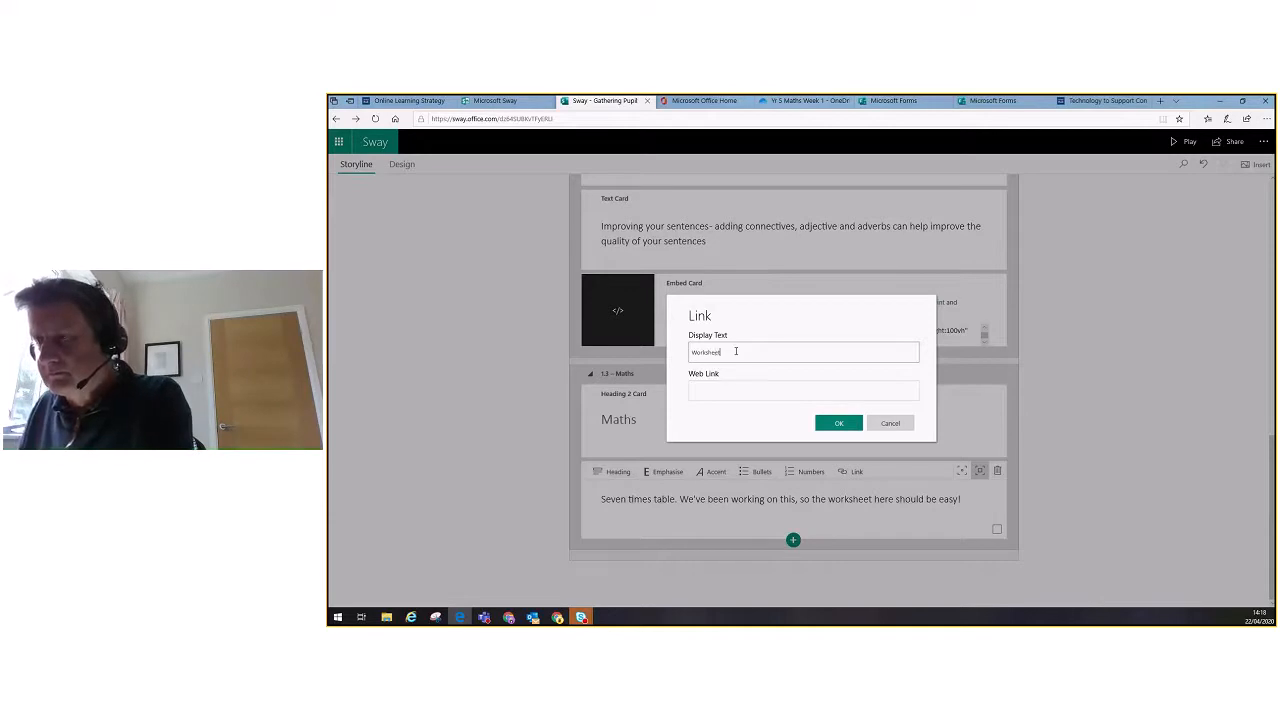
click(755, 397)
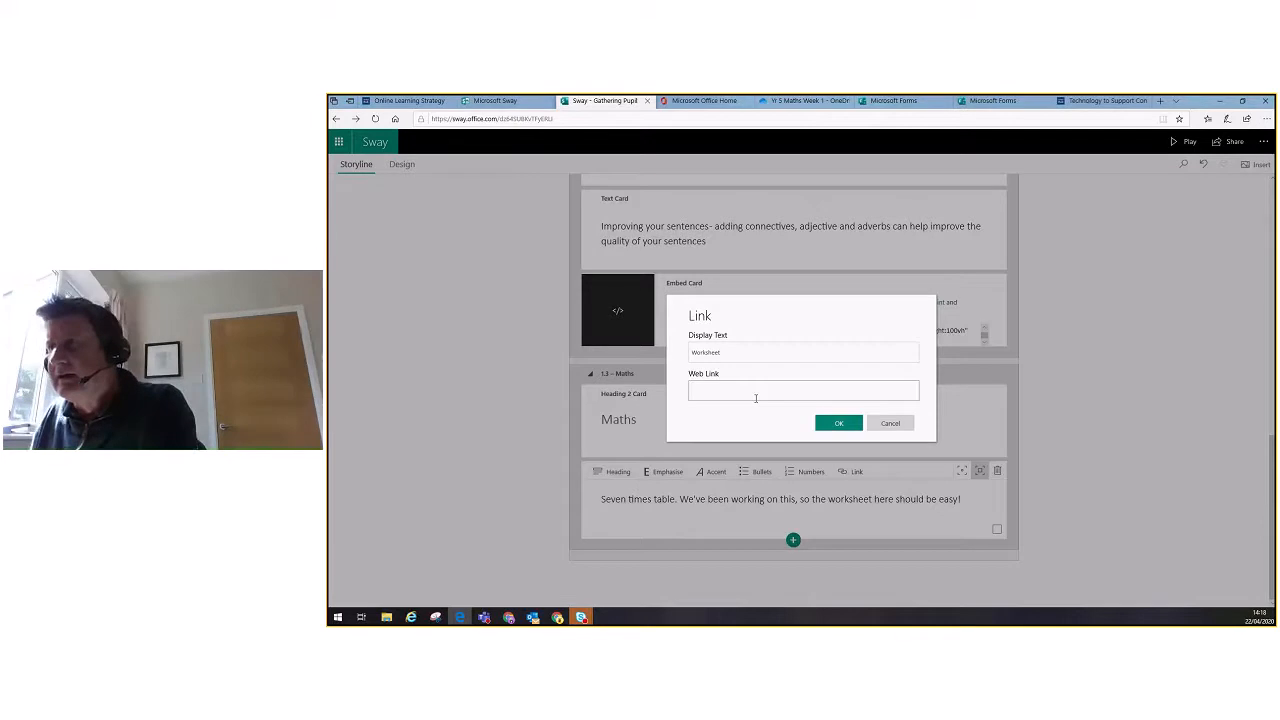
click(838, 423)
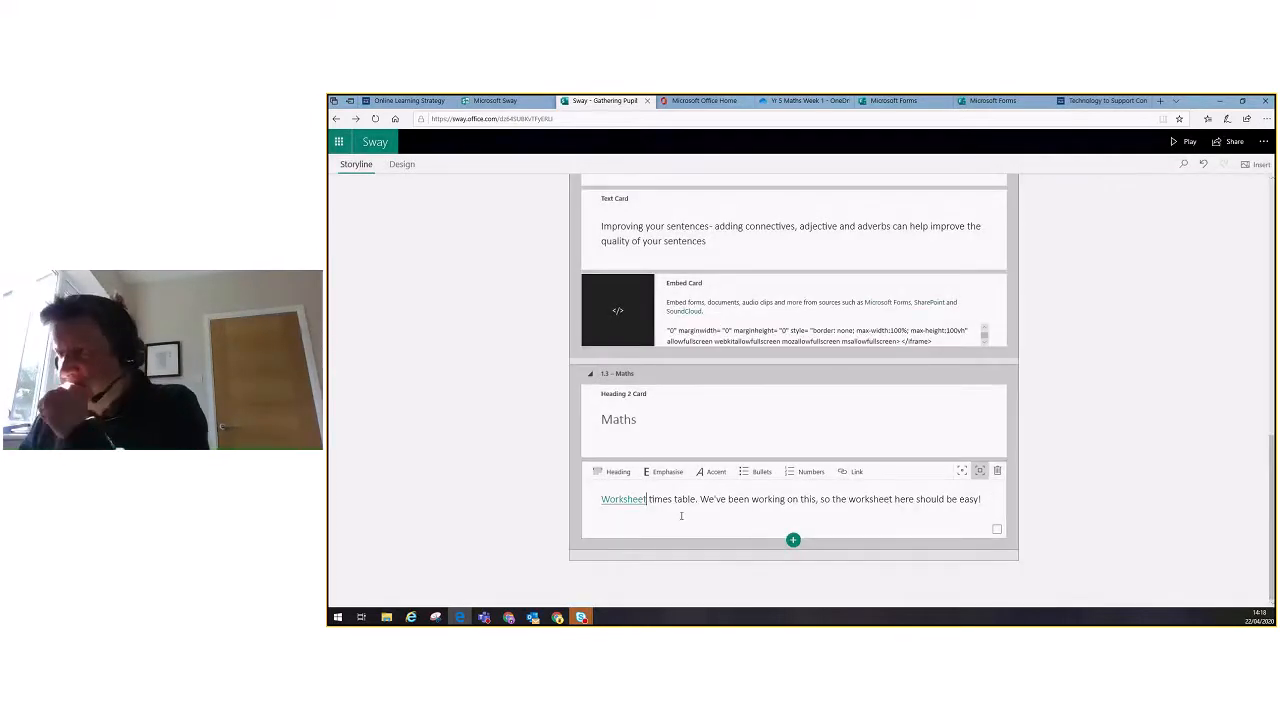
Move the sentence following the Worksheet link into a separate text card below it
key(Return)
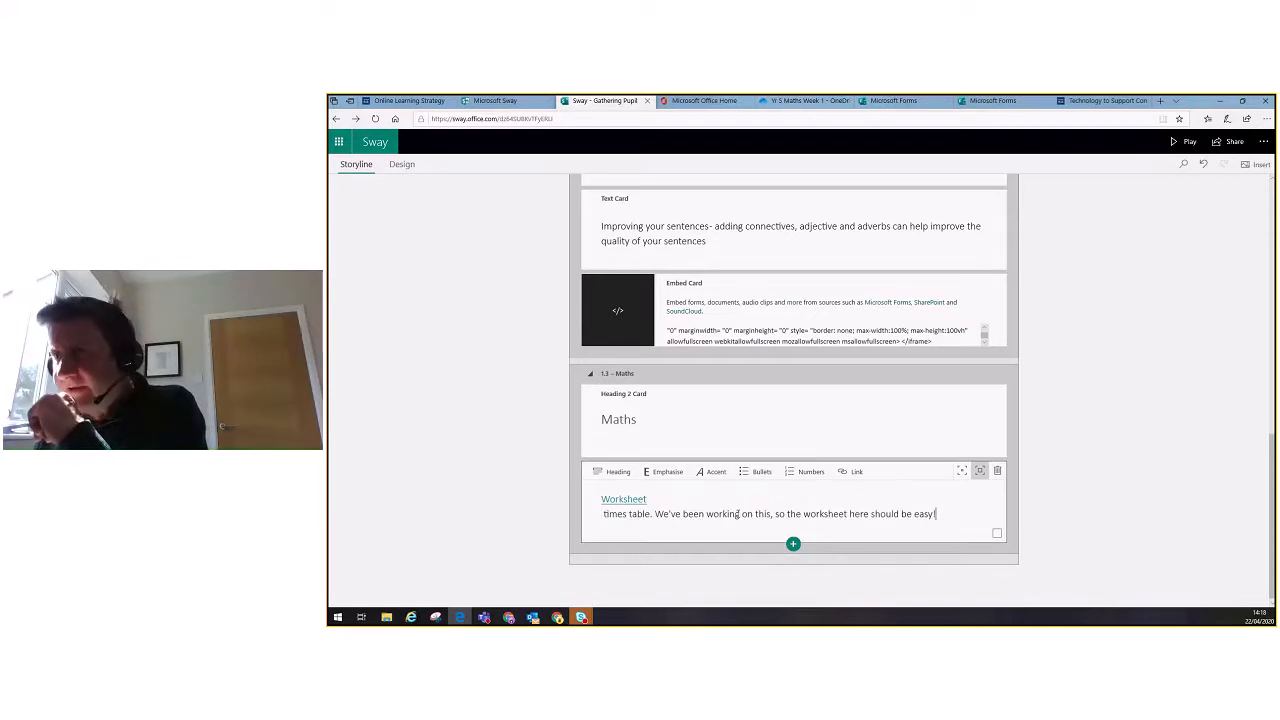
triple_click(625, 515)
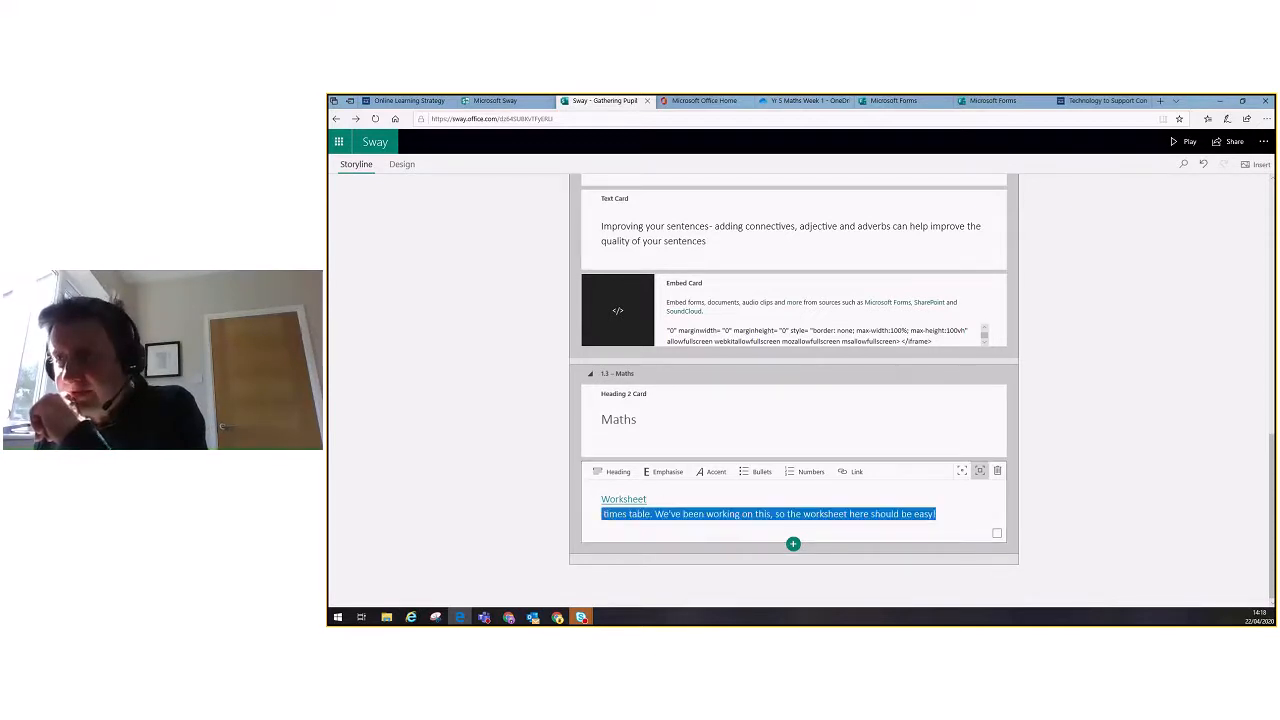
drag(599, 511, 597, 499)
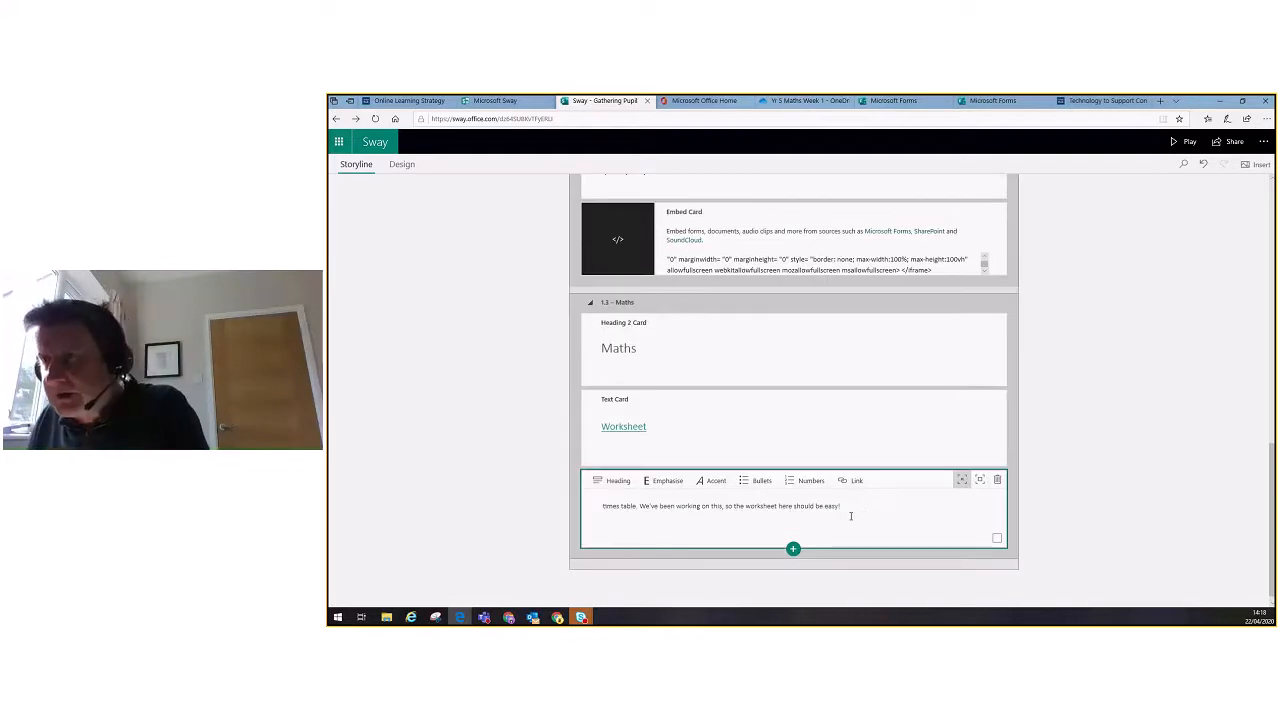
Put "7" at the start of the separated sentence so that it begins "7 times table"
click(603, 508)
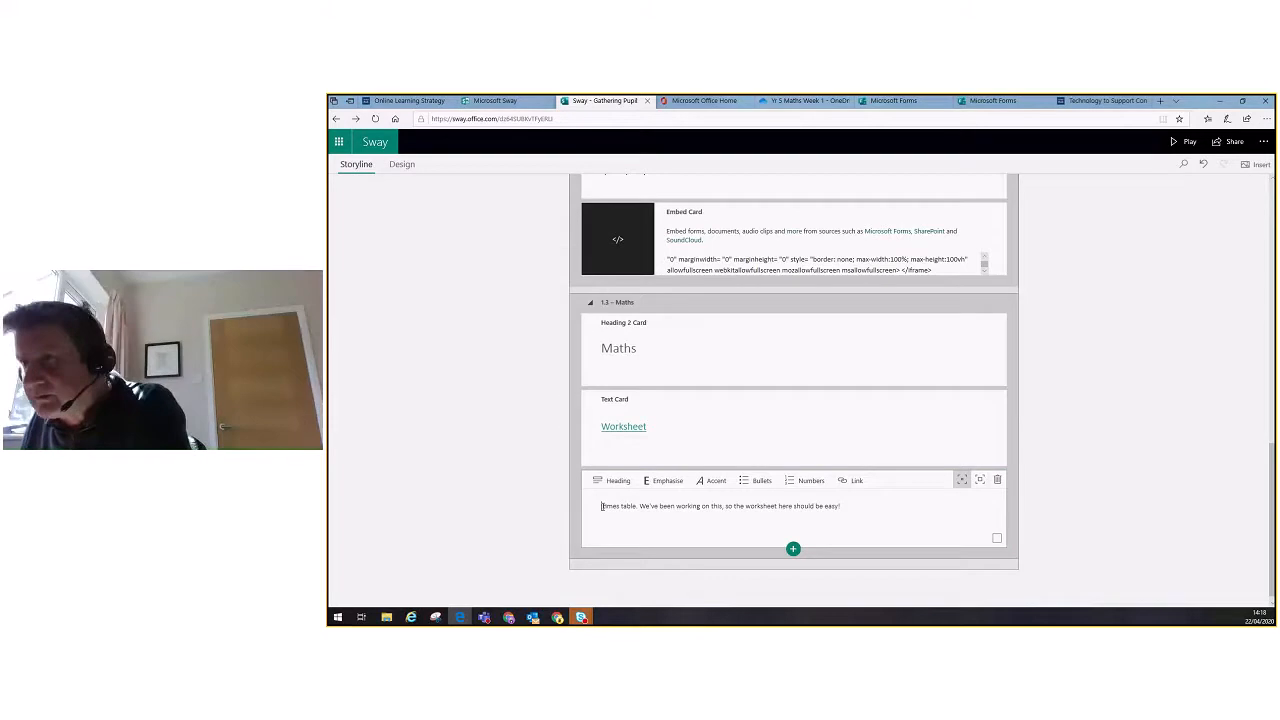
text(17)
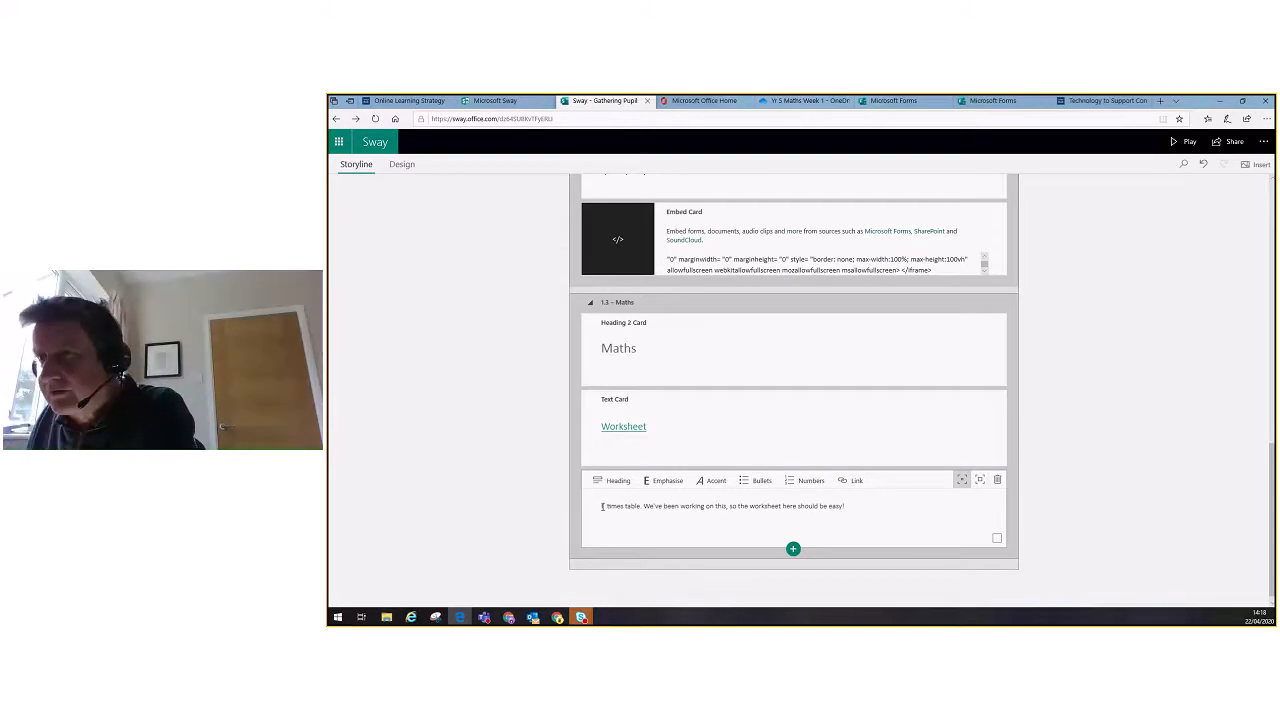
click(871, 504)
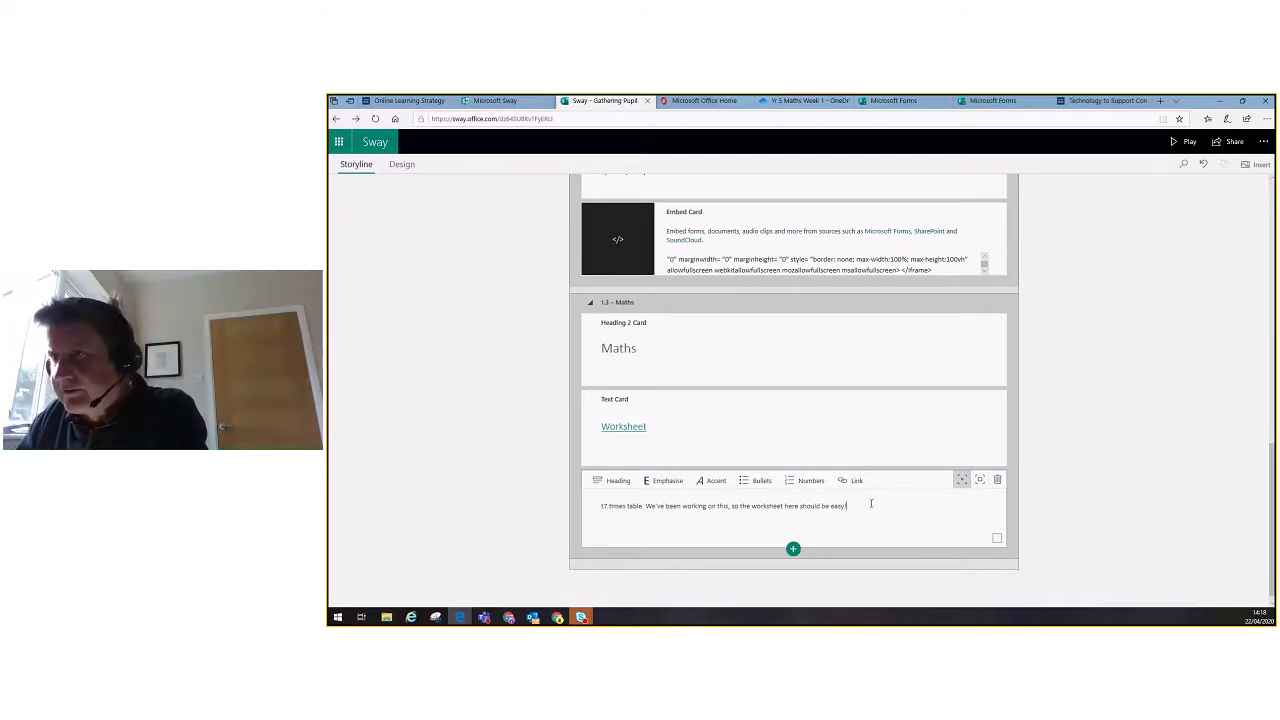
key(Return)
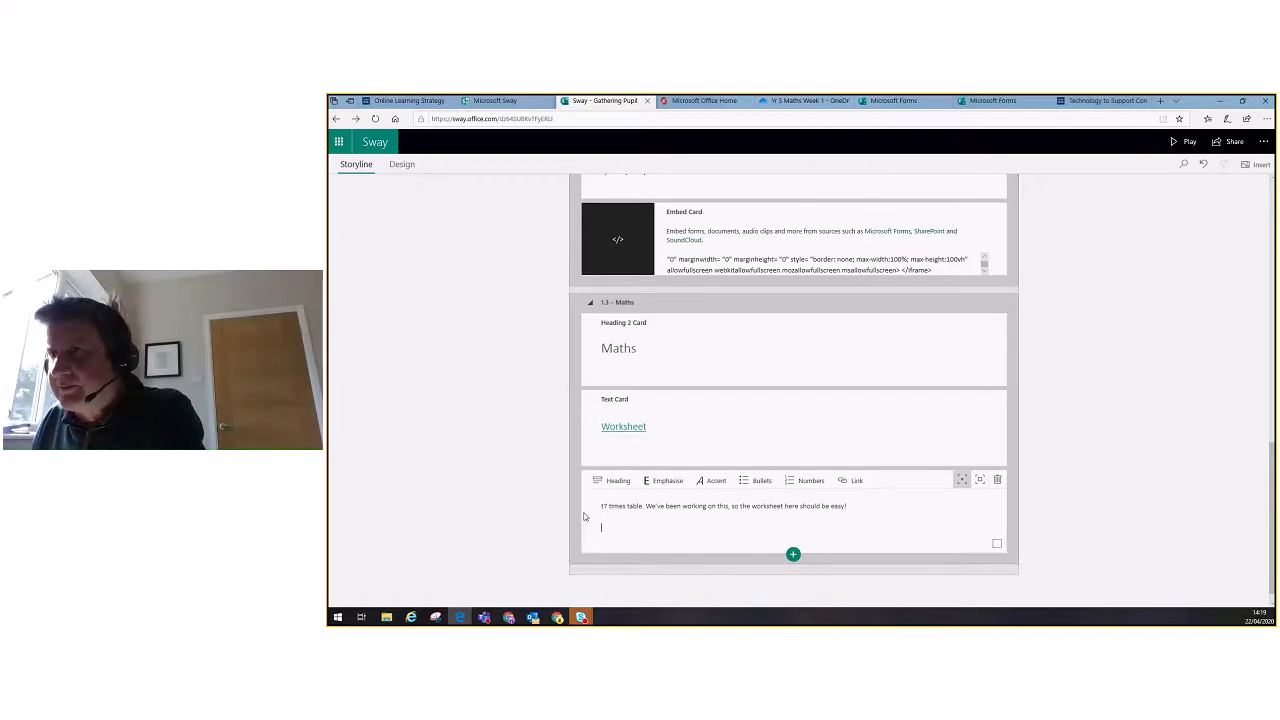
key(BackSpace)
click(849, 480)
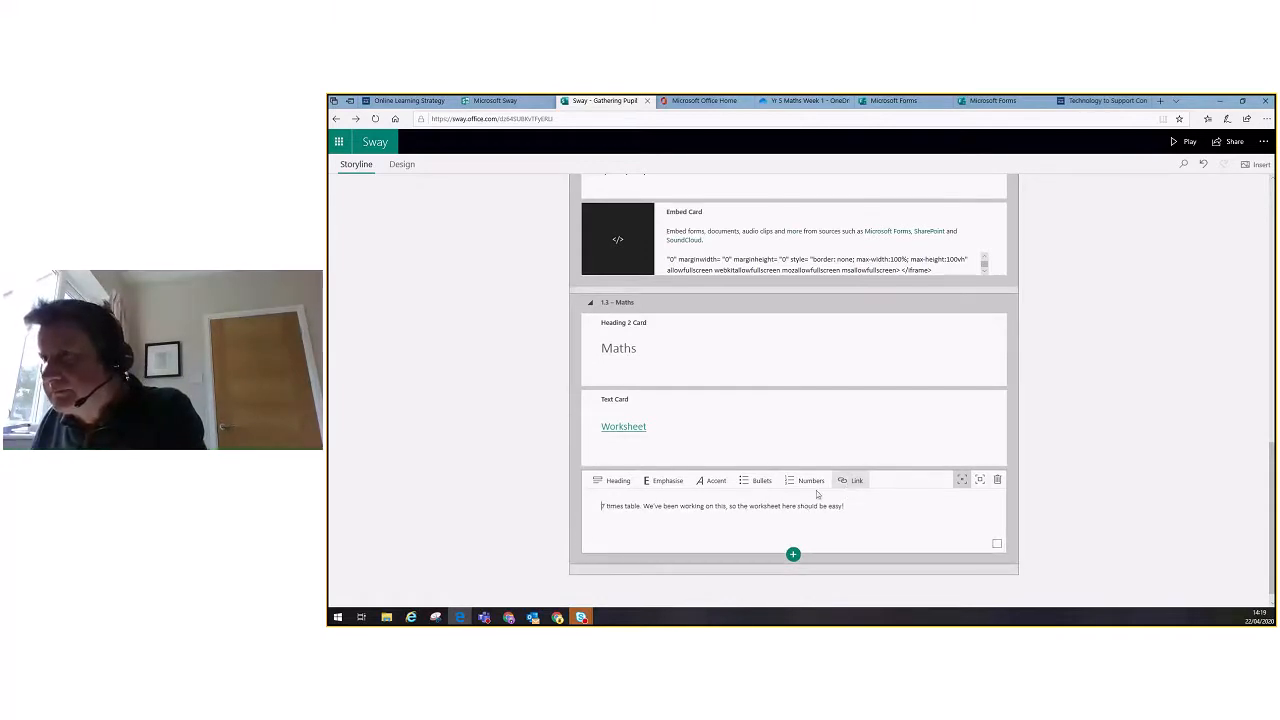
click(717, 352)
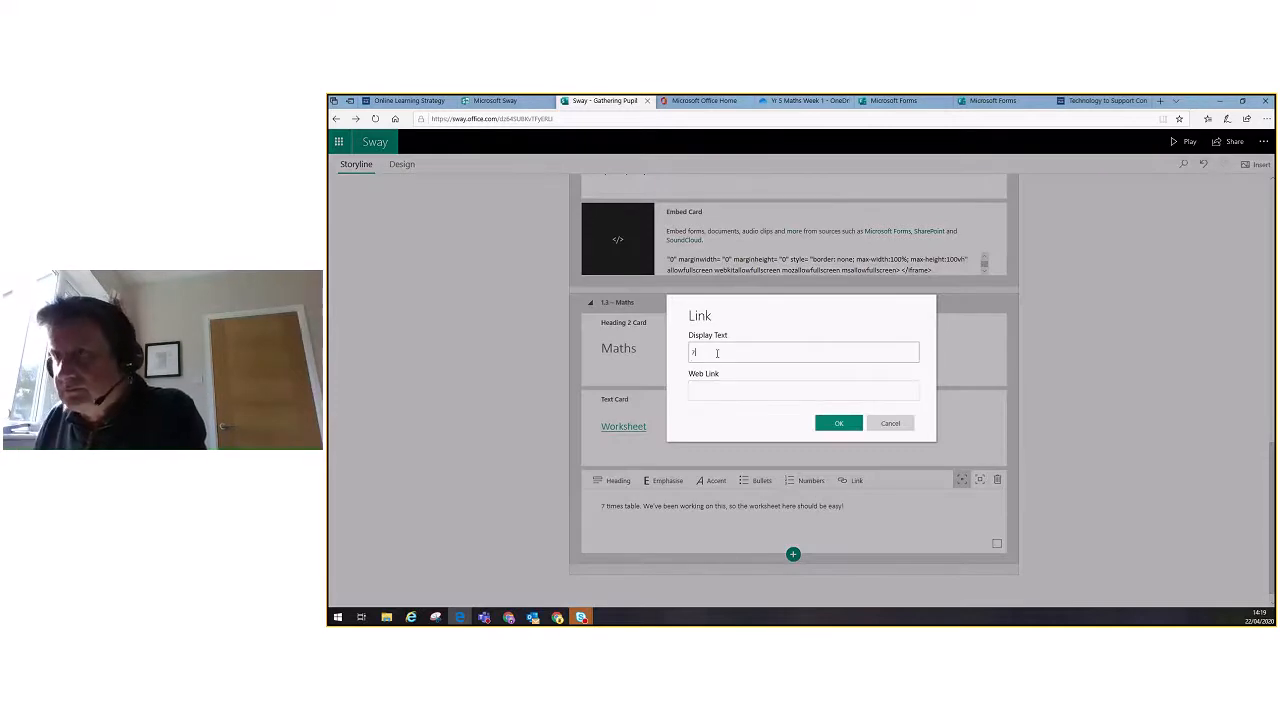
click(890, 426)
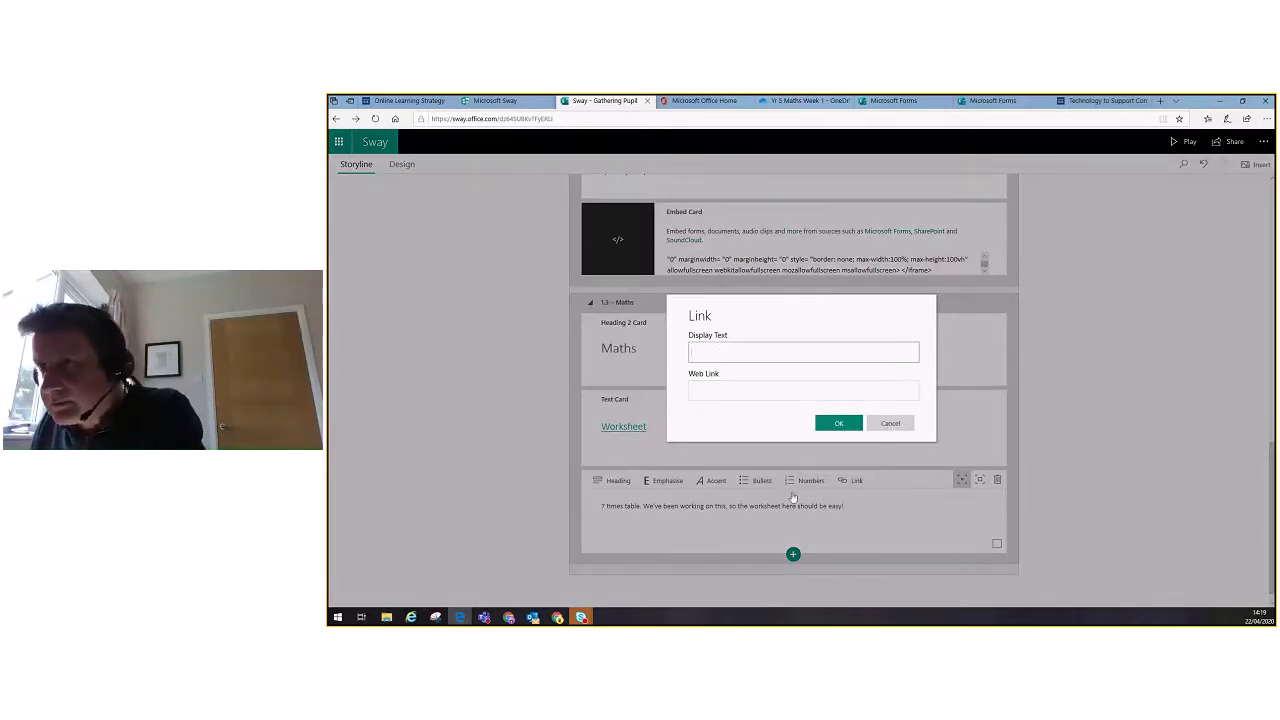
Add a "Worksheet" link to the copied OneDrive address below the 7 times table sentence, and set the card's emphasis to Moderate
click(871, 506)
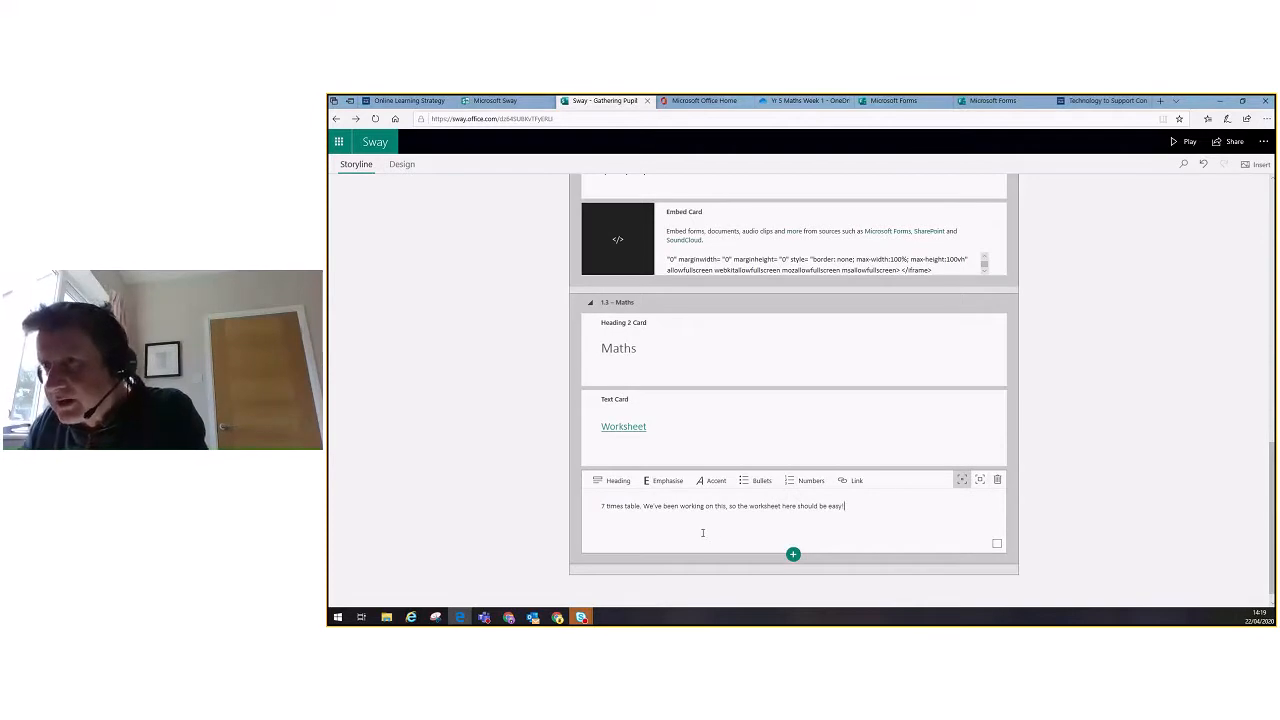
key(Return)
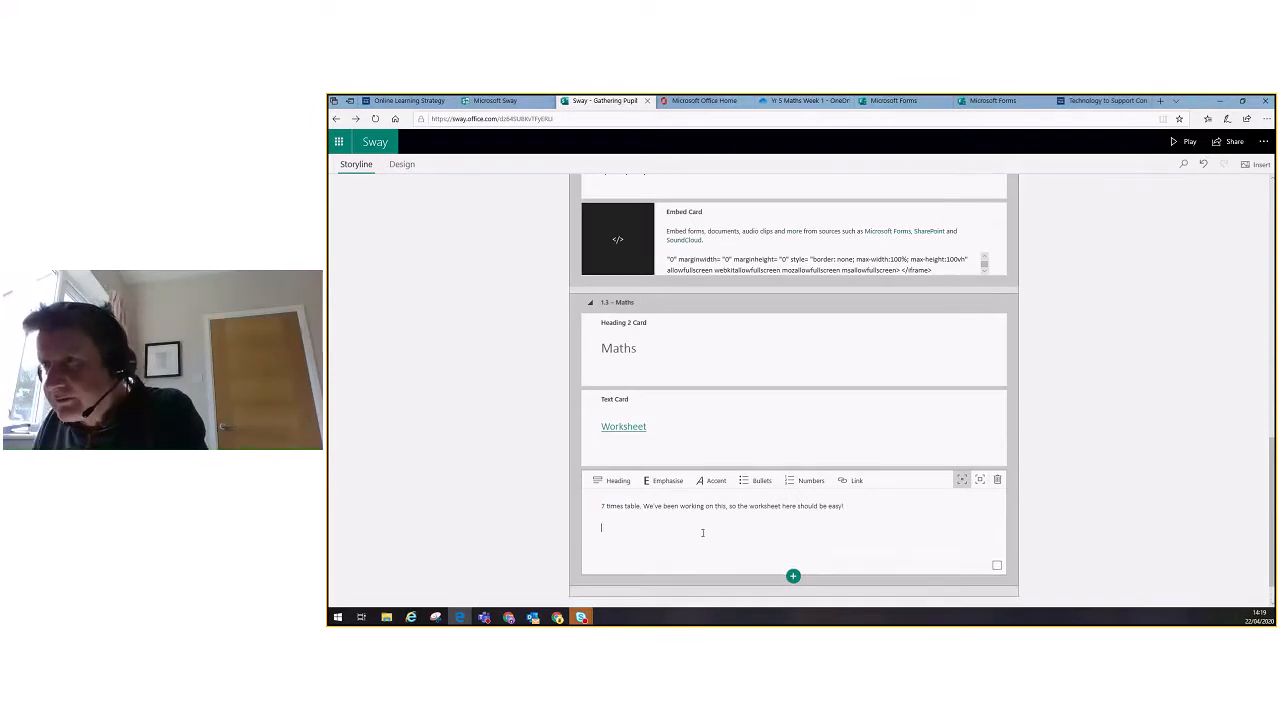
click(853, 480)
click(723, 389)
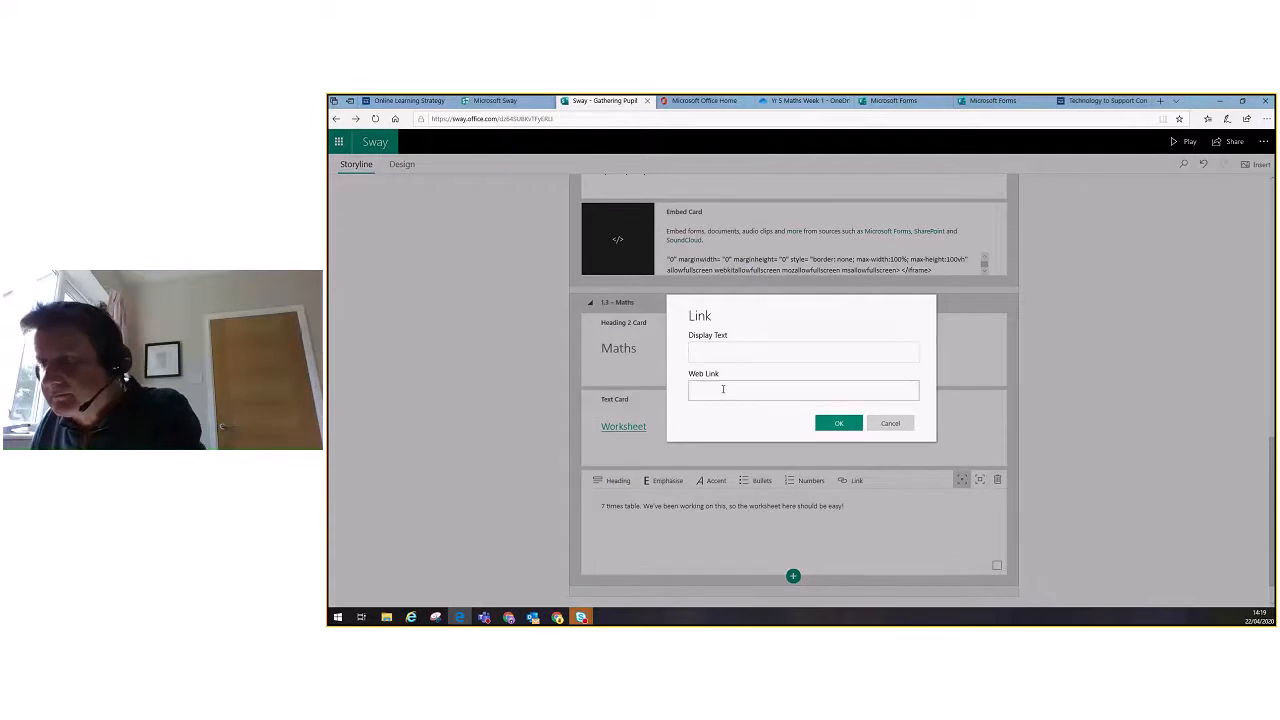
key(ctrl+v)
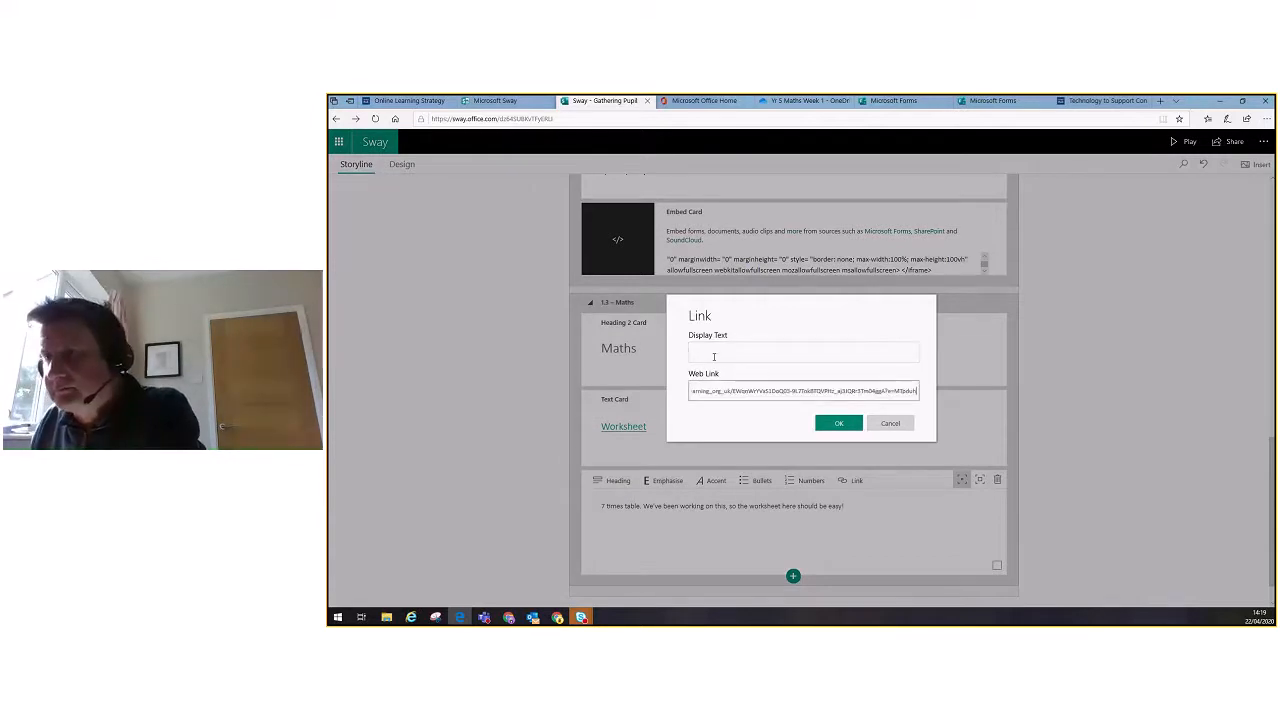
click(714, 353)
text(Wo)
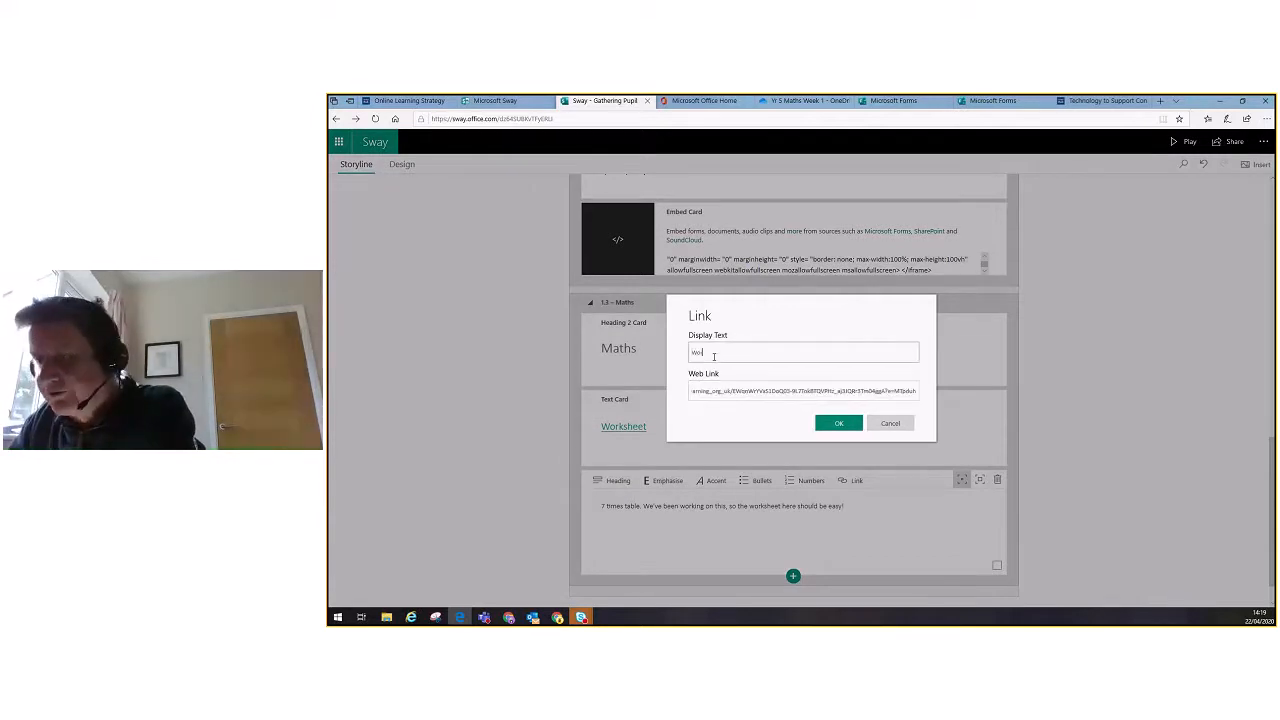
text(rksheet)
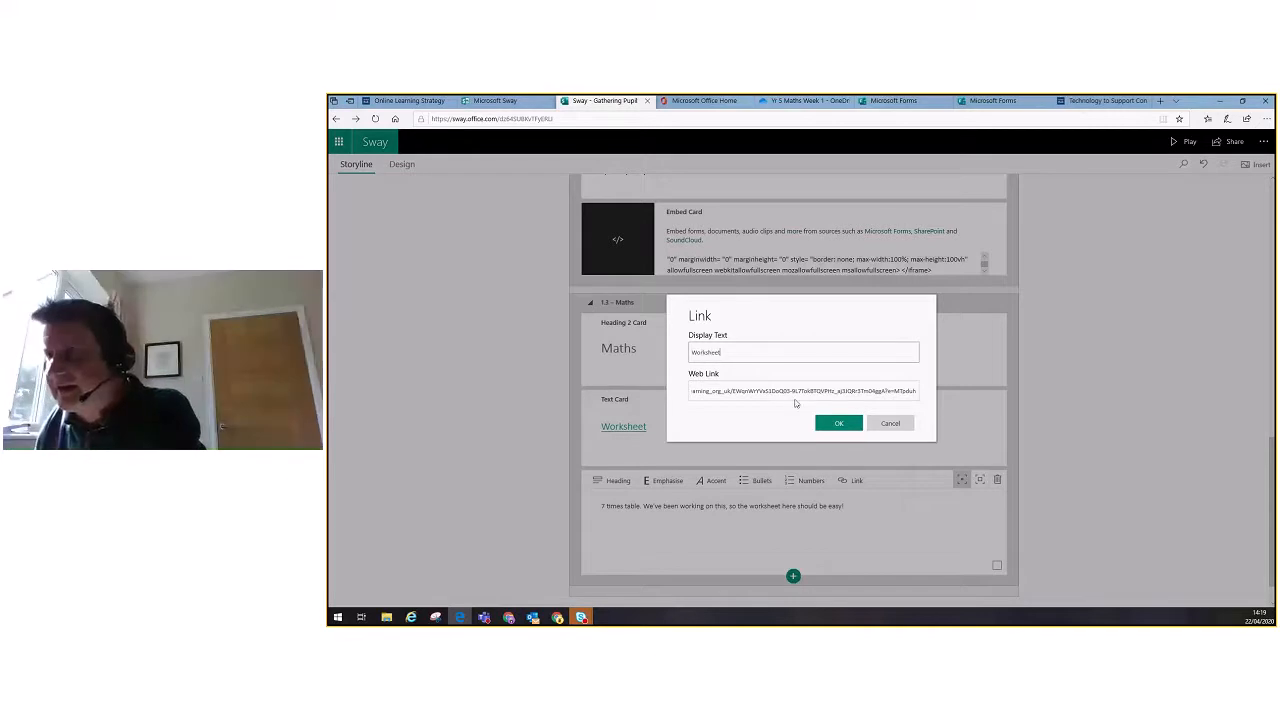
click(837, 424)
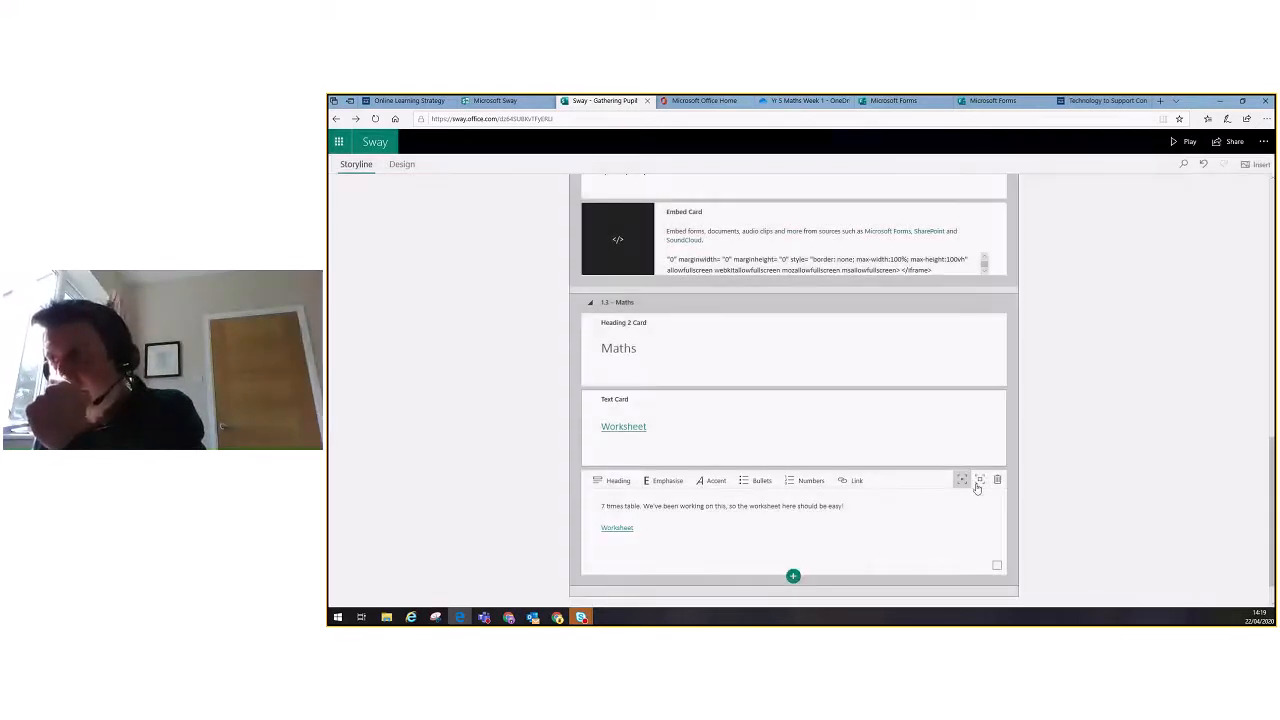
click(979, 481)
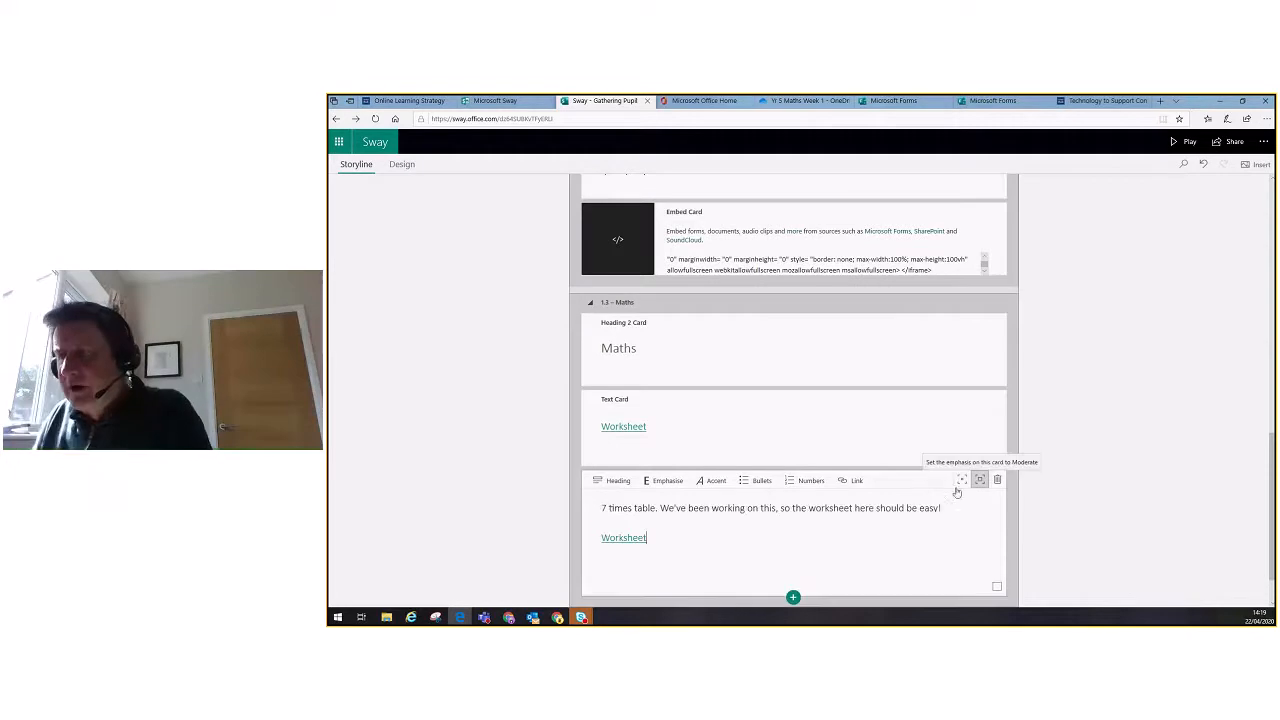
Add the line "Once you have completed the worksheet - submit it here" below the Worksheet link in the lower text card
key(Return)
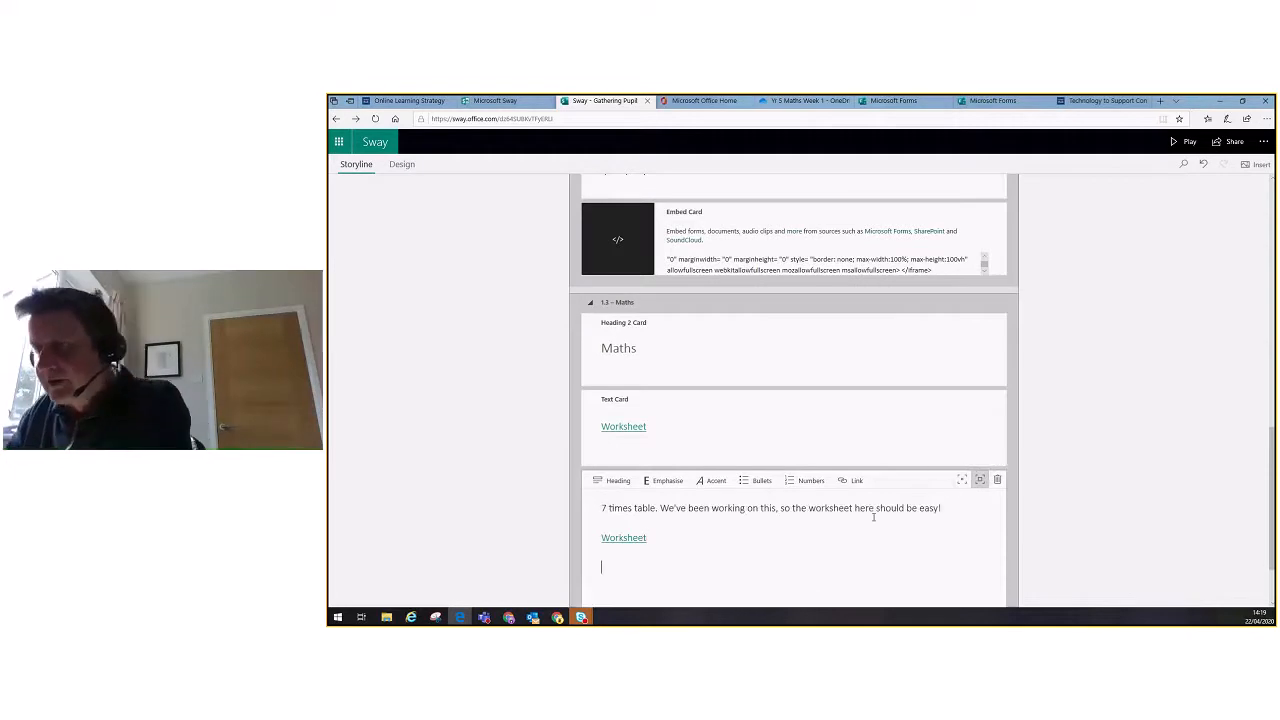
text(Once )
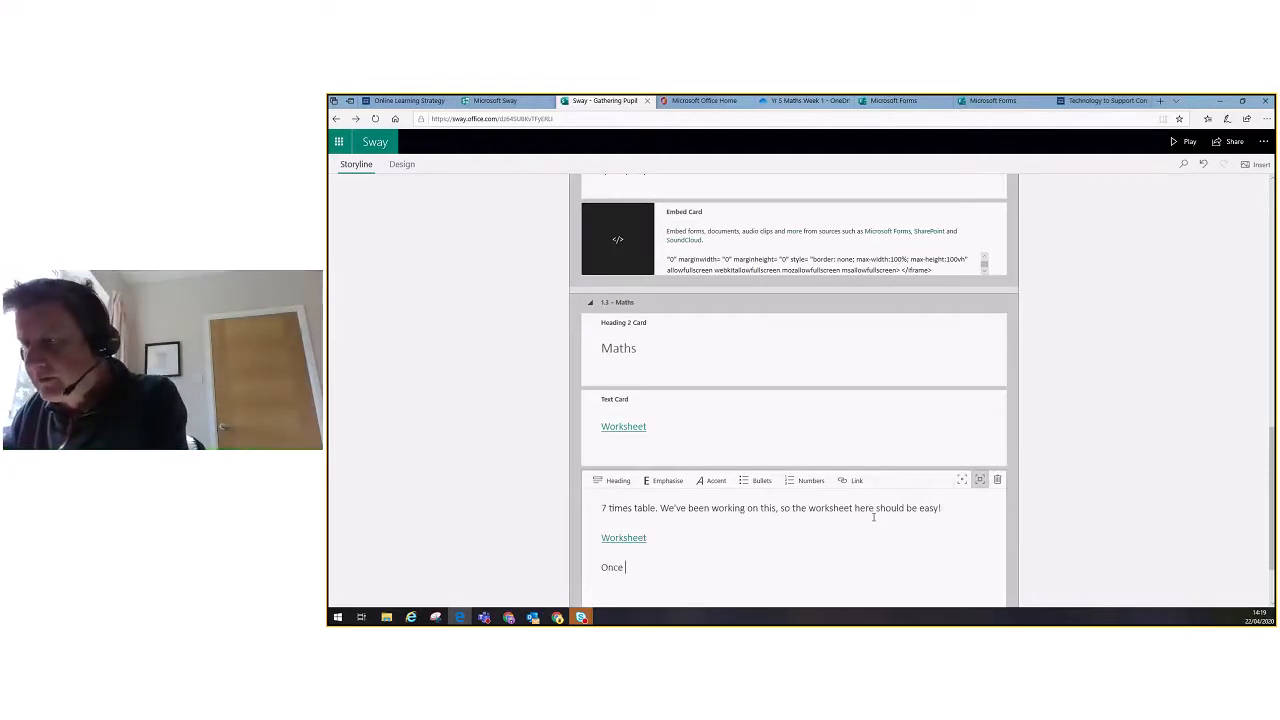
text(your)
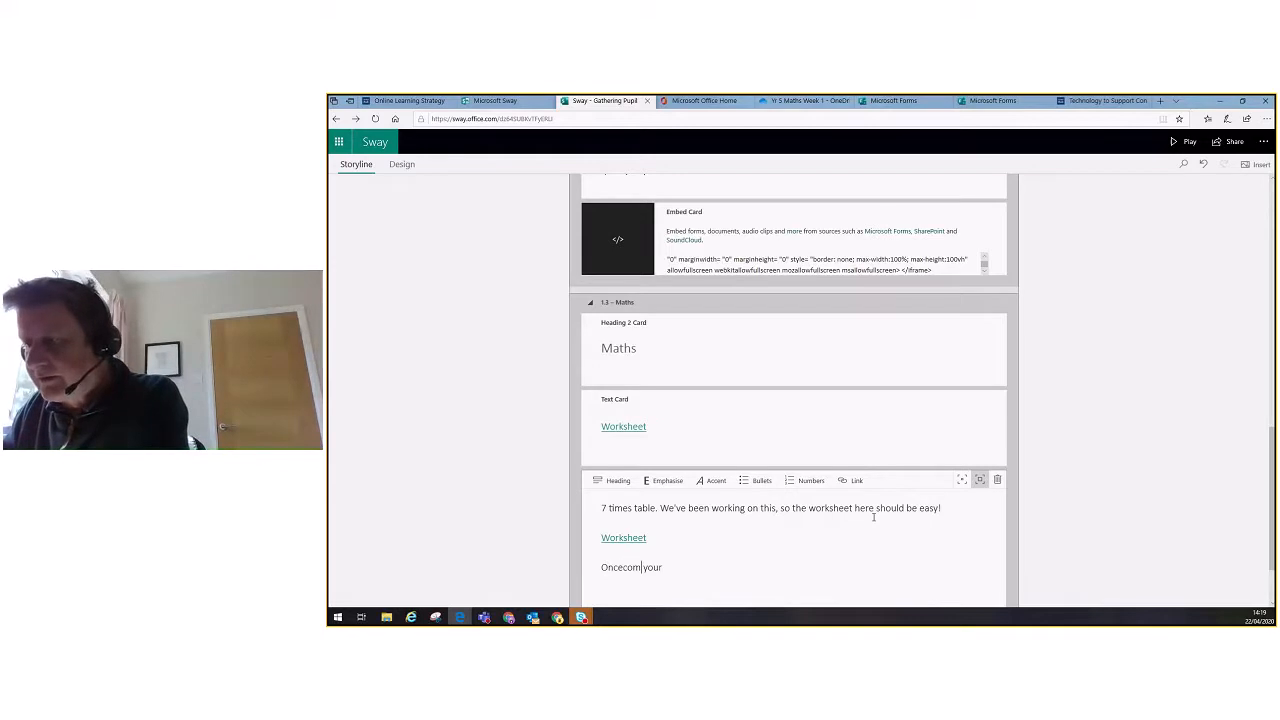
text( completed the w)
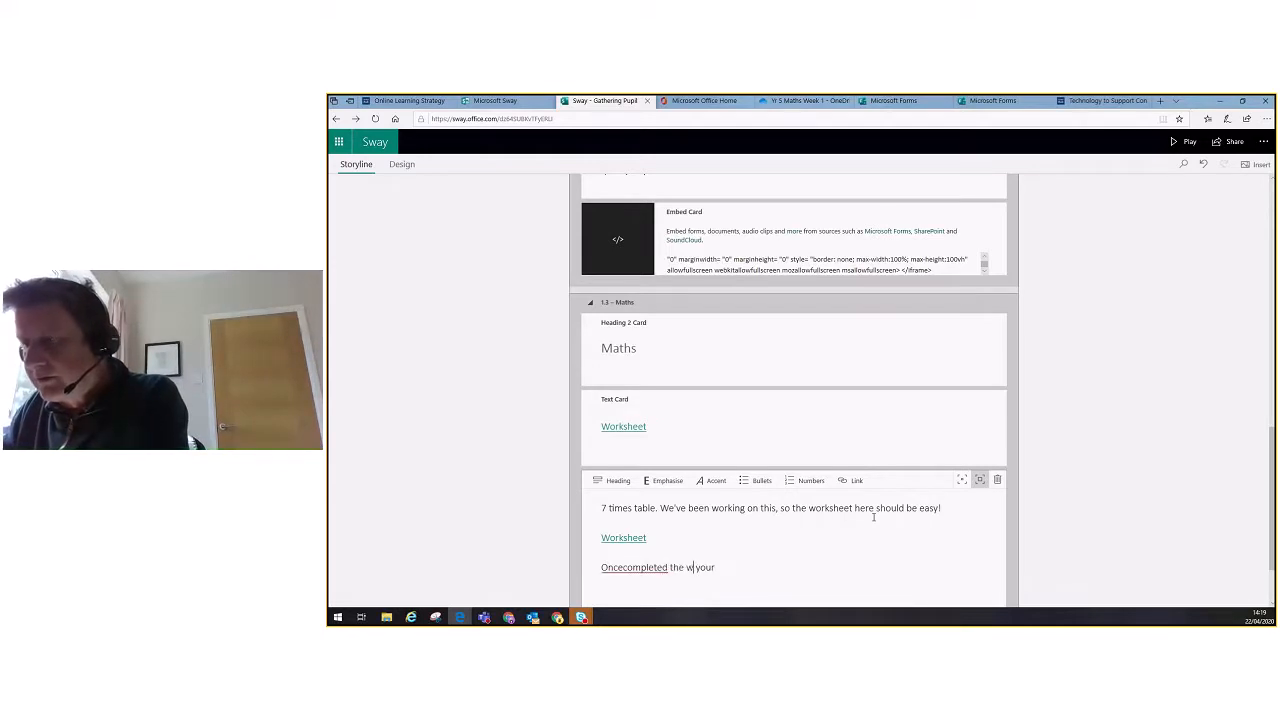
text(ork)
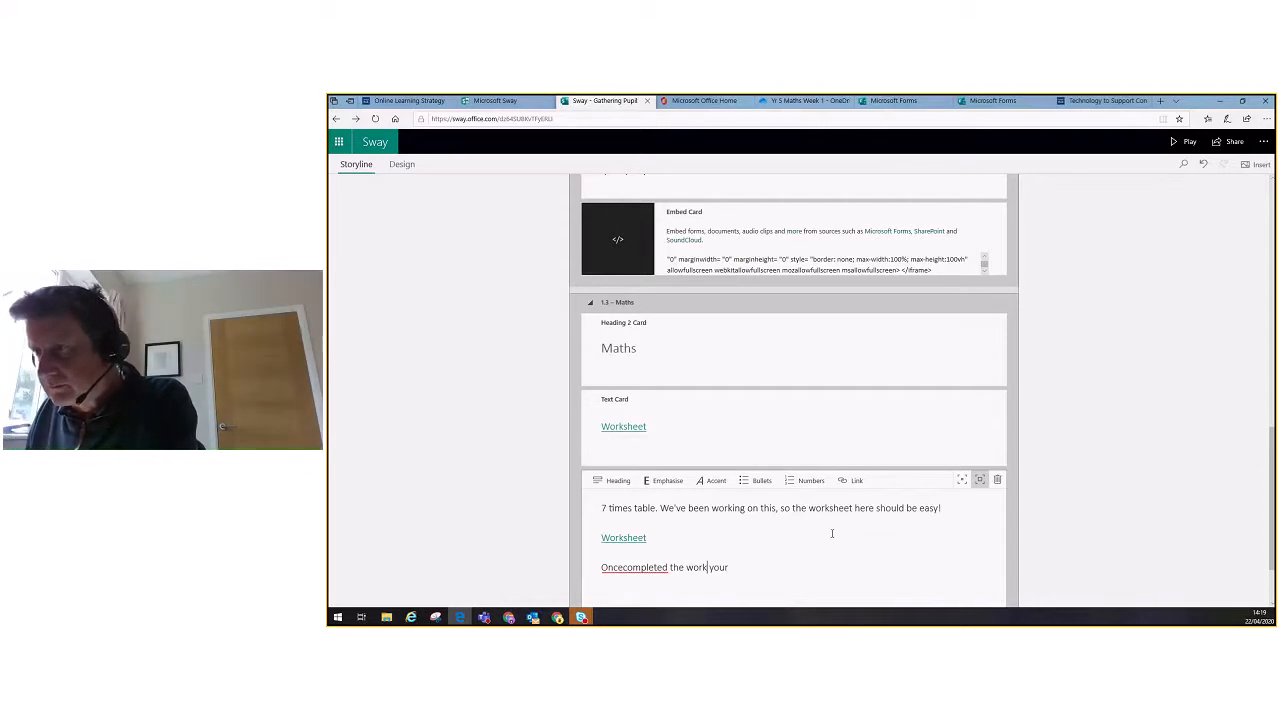
drag(732, 568, 624, 568)
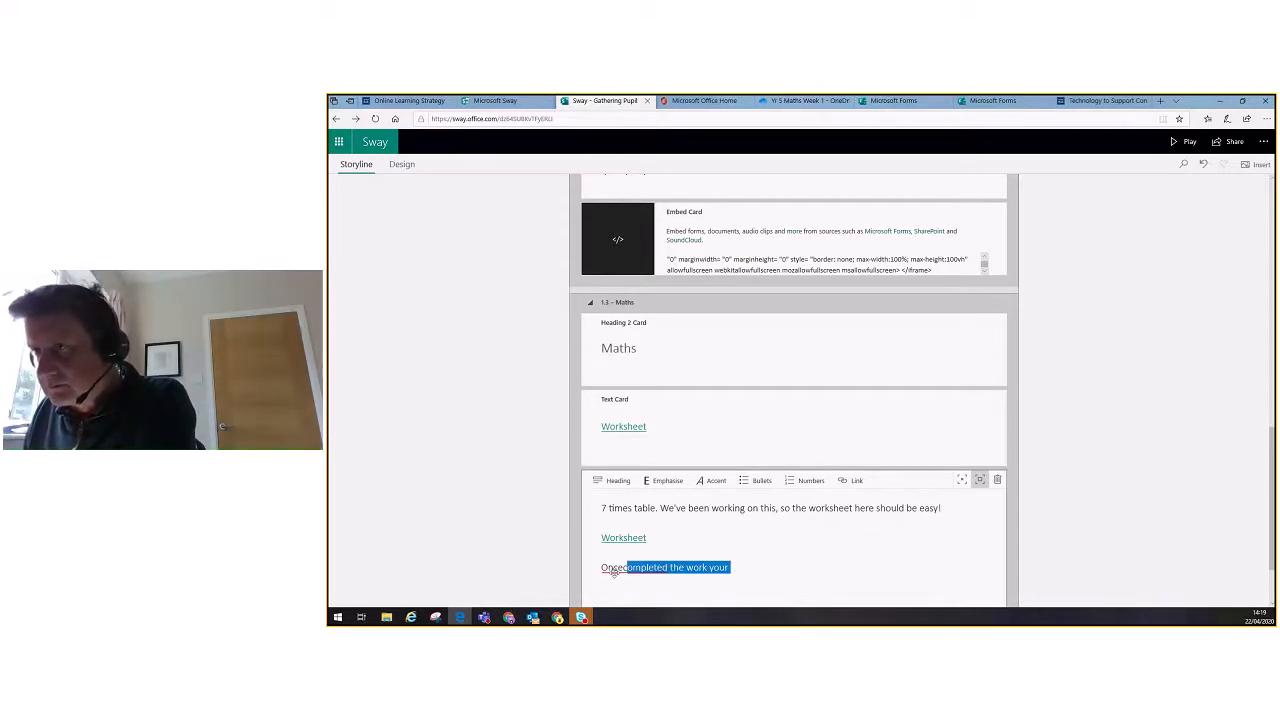
click(744, 566)
drag(731, 567, 631, 565)
key(BackSpace)
key(BackSpace)
key(BackSpace)
text(you have comple)
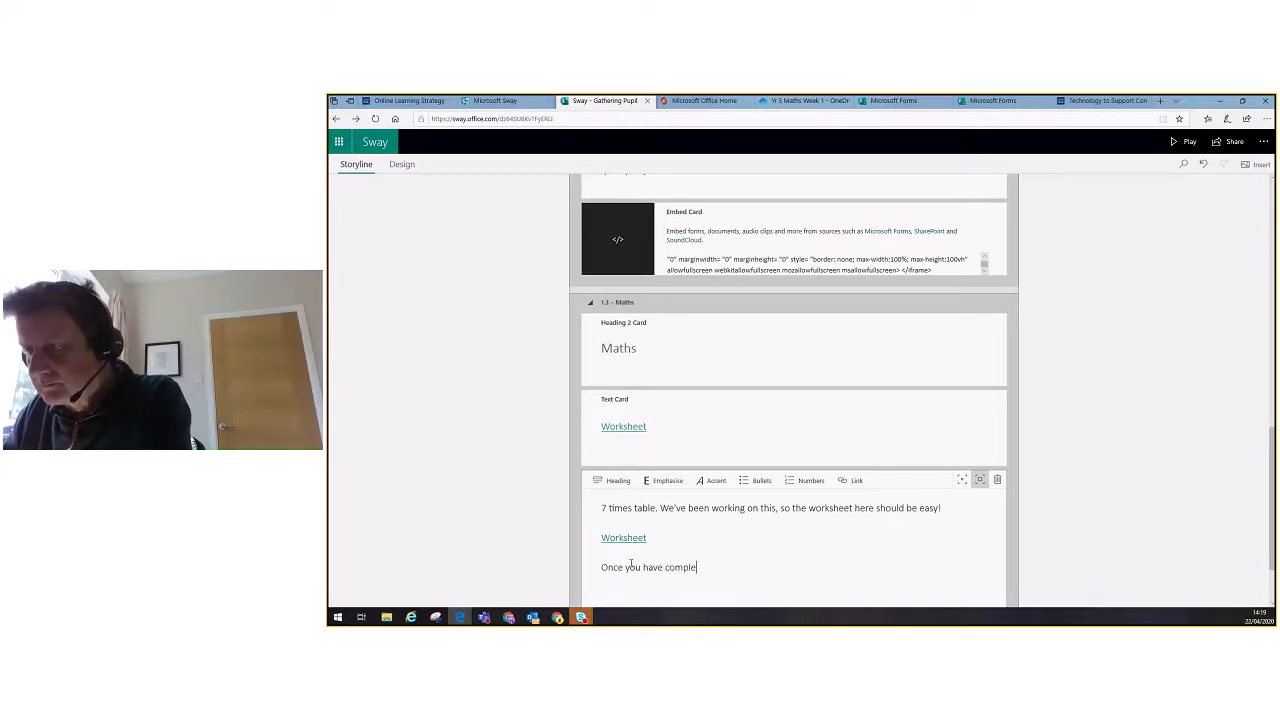
text(ted the workshee)
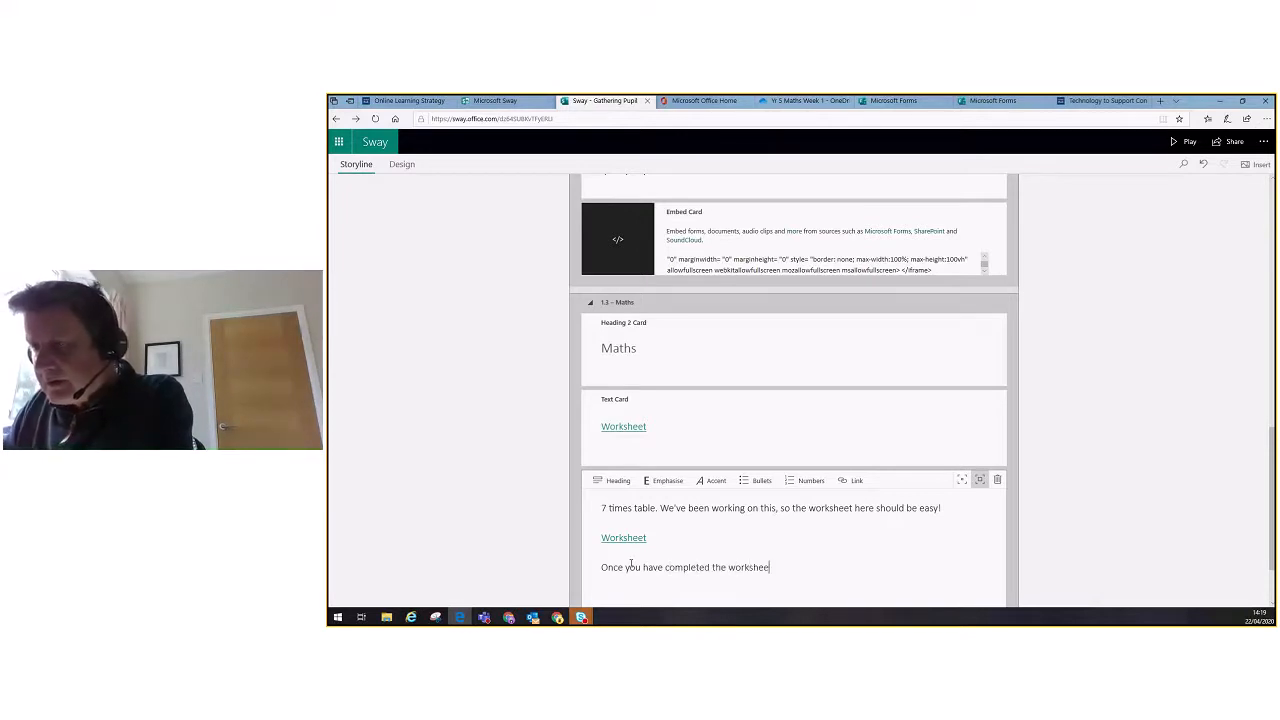
text(t - su)
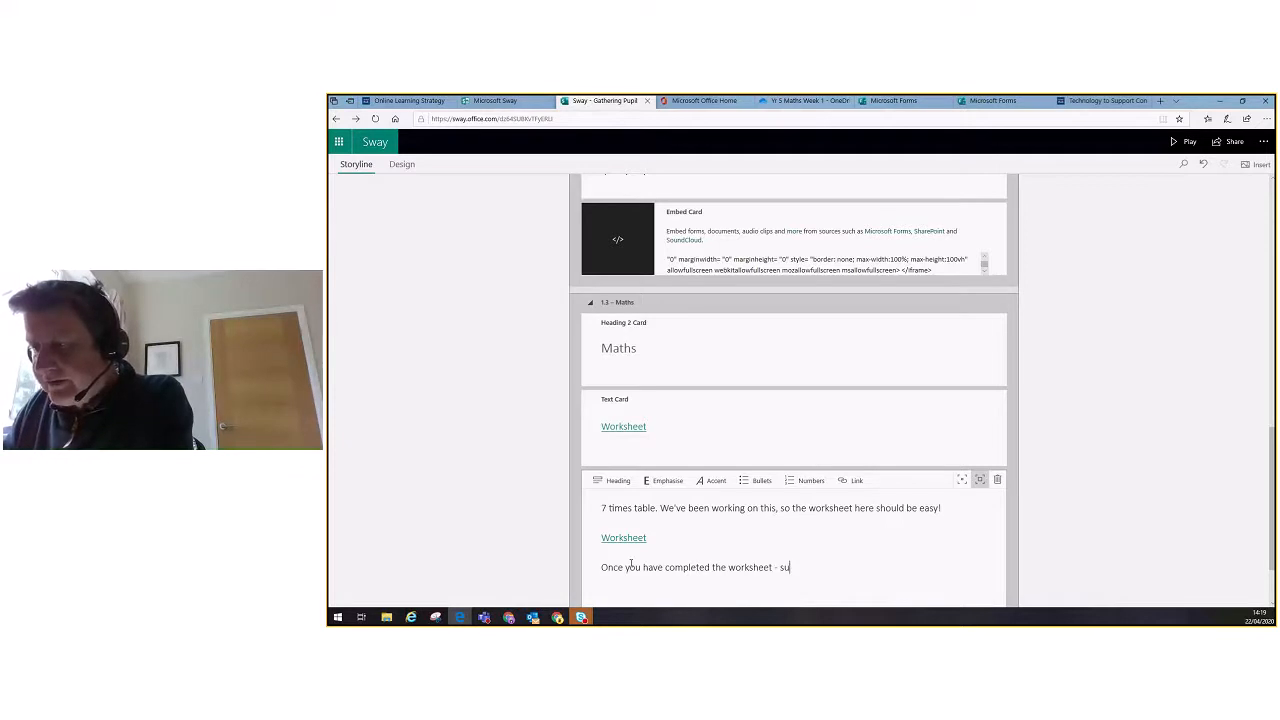
text(bmit it here)
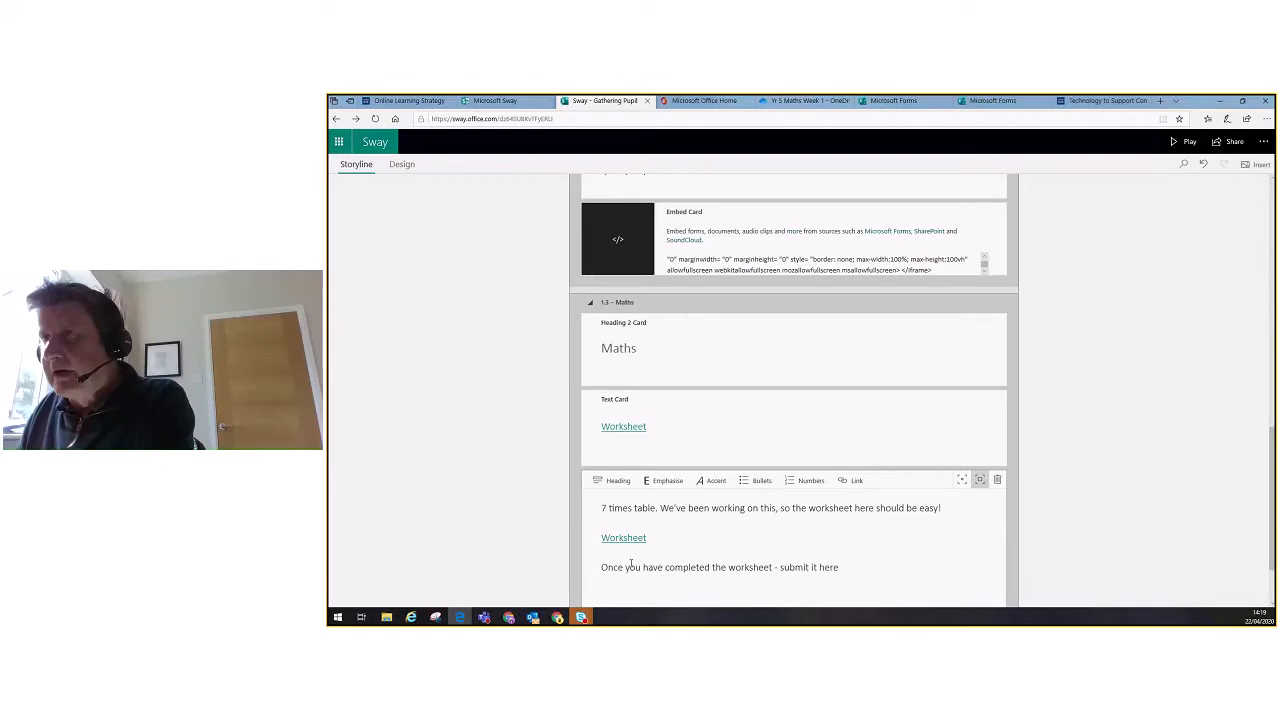
End the worksheet submission line in the lower text card with a colon
text(:)
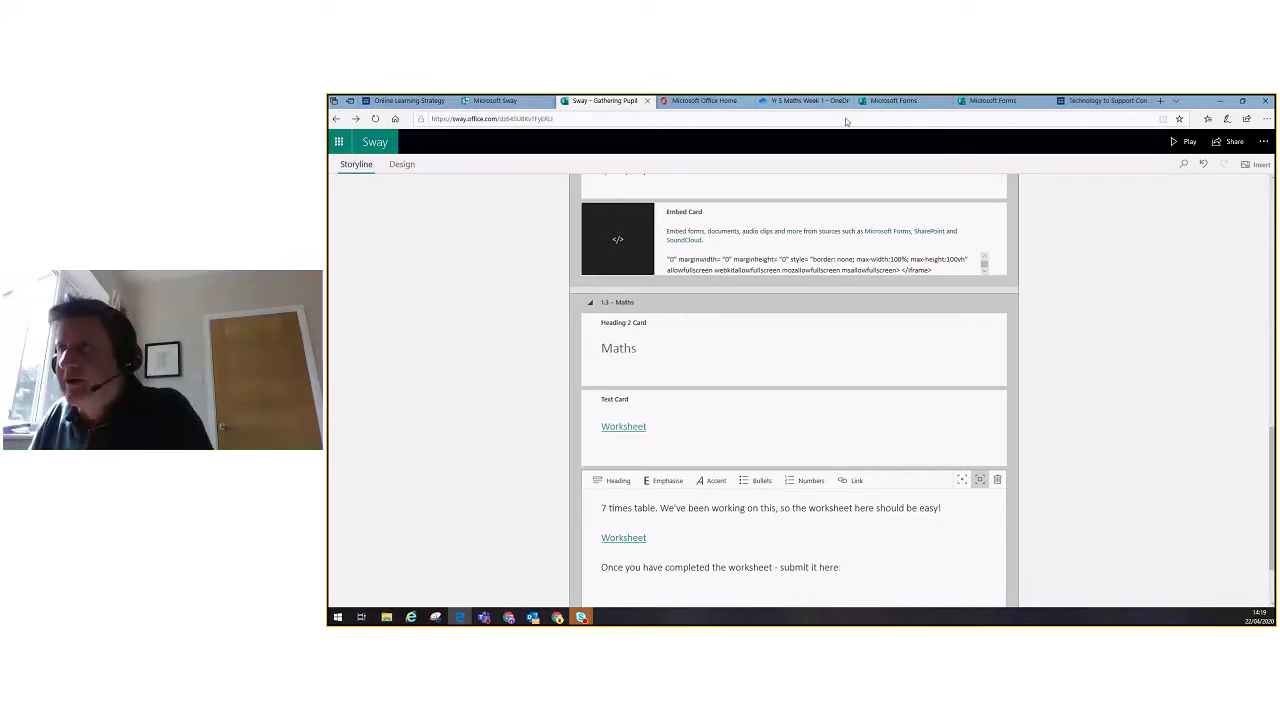
Switch to OneDrive and create a folder named "Yr 5 Maths Work submitted" inside Yr 5 Maths Week 1
click(775, 102)
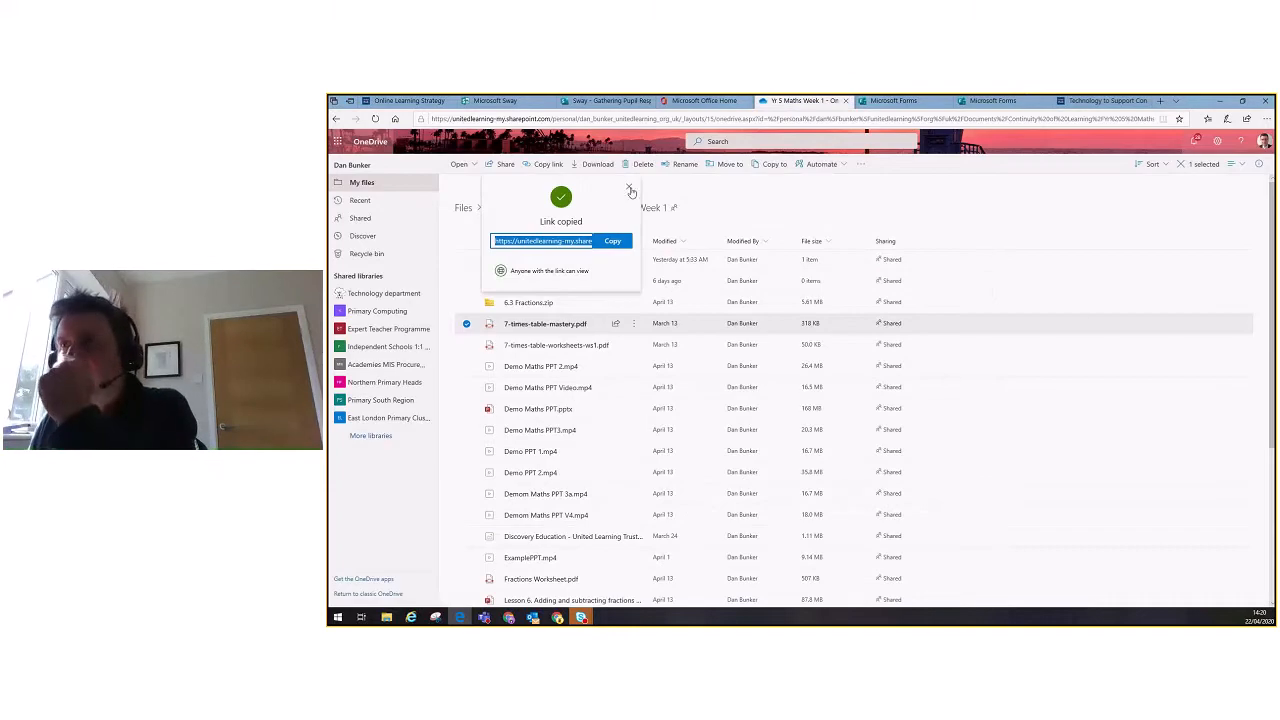
click(629, 187)
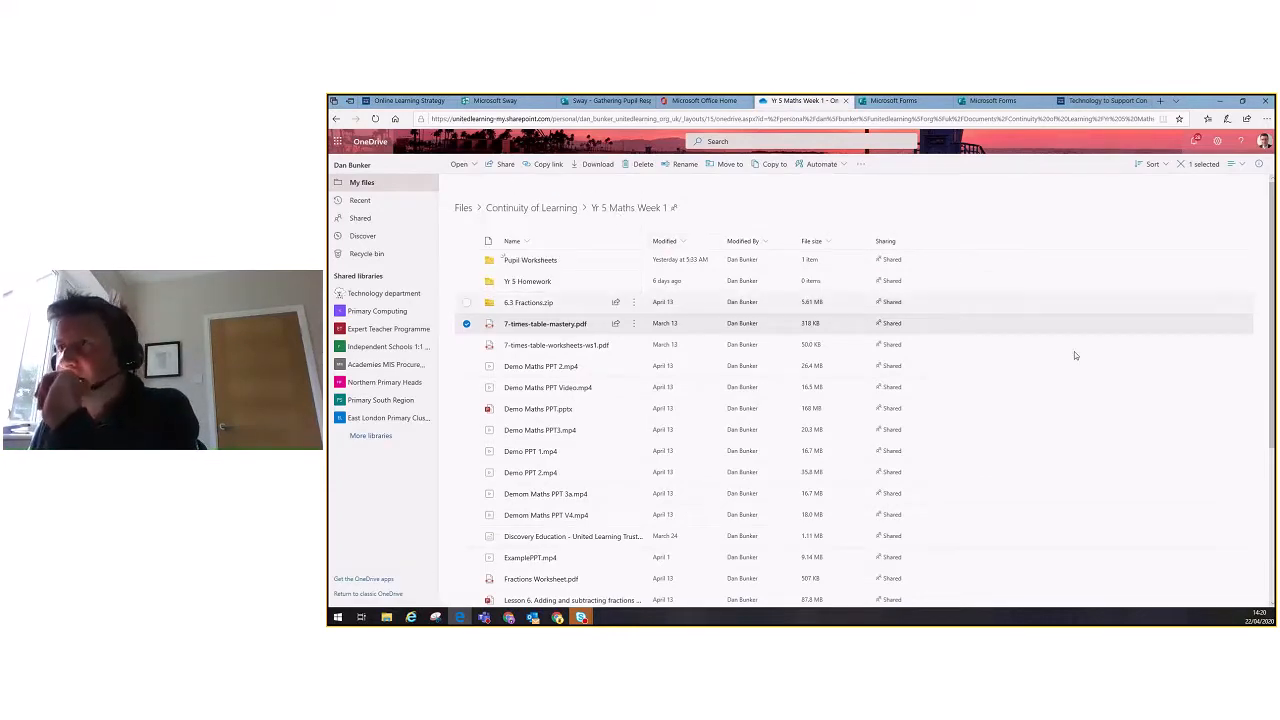
click(467, 323)
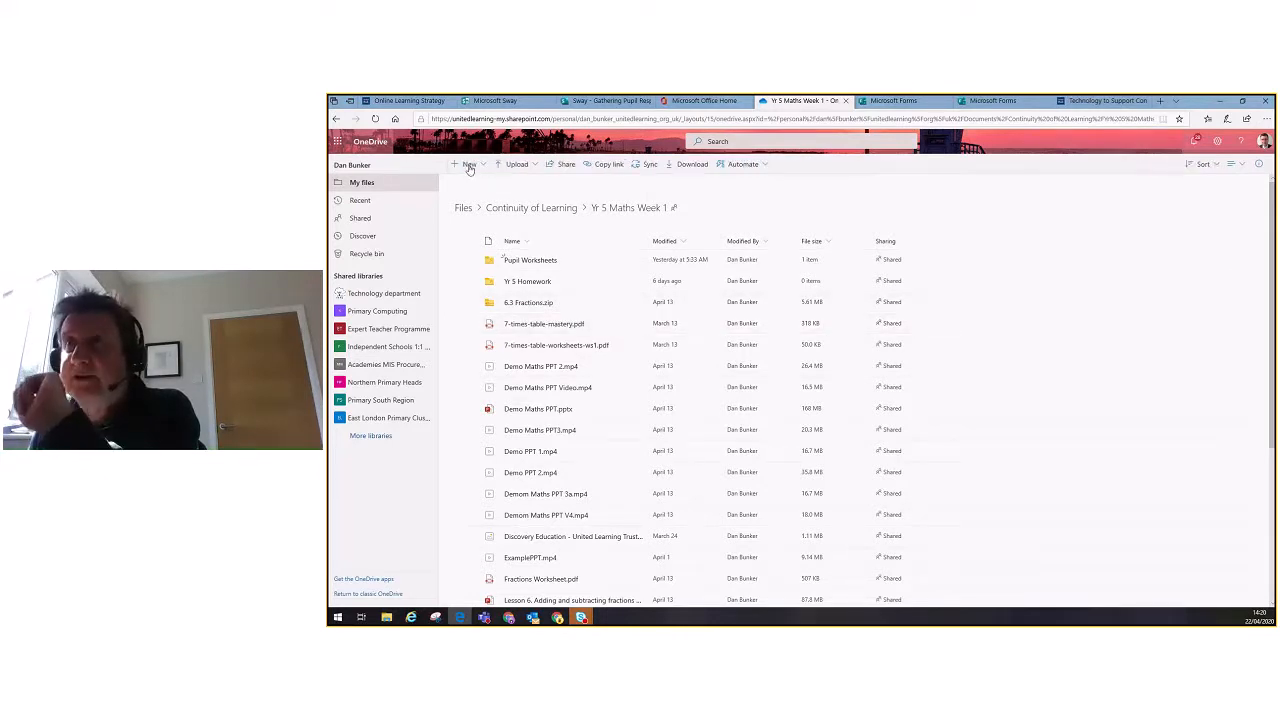
click(469, 165)
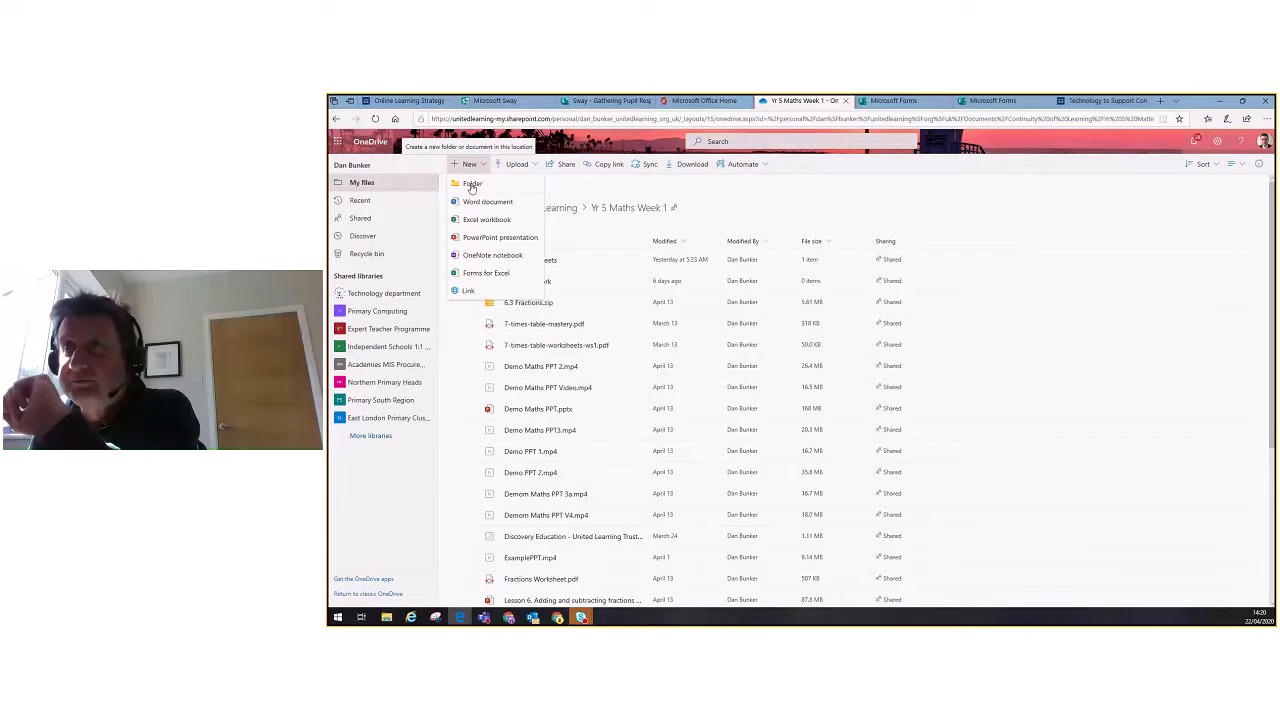
click(472, 185)
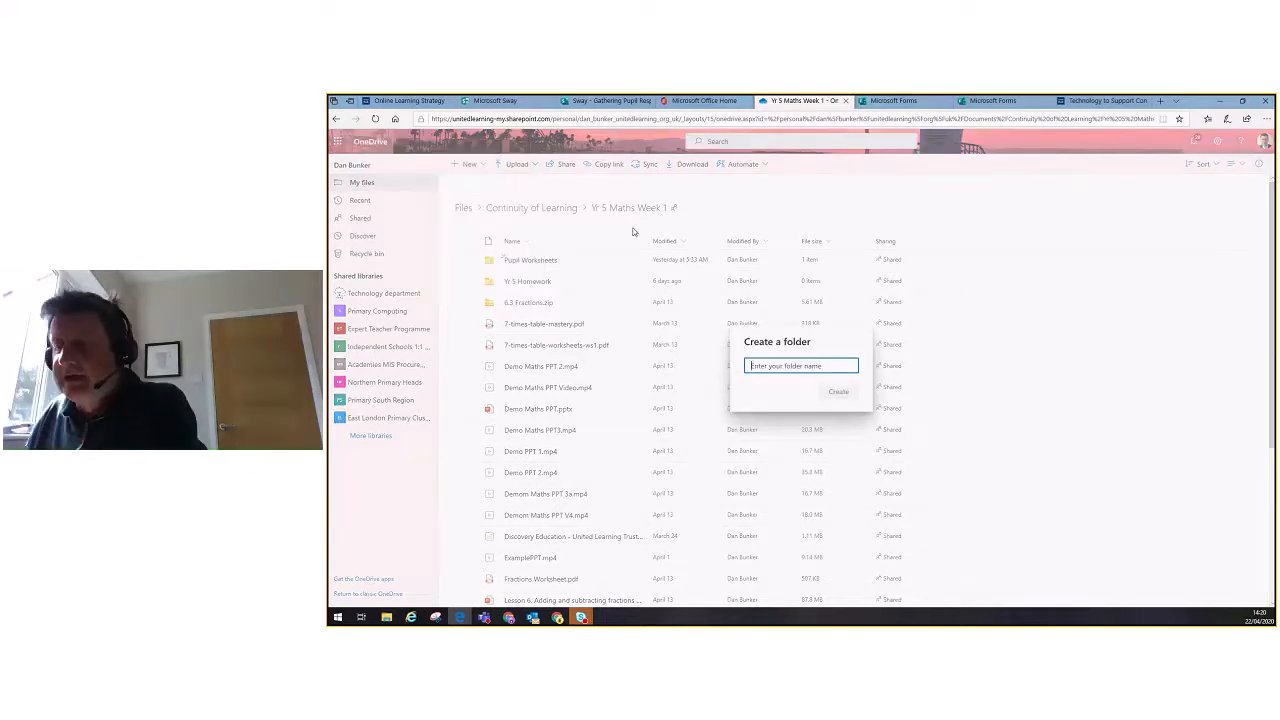
text(Yr)
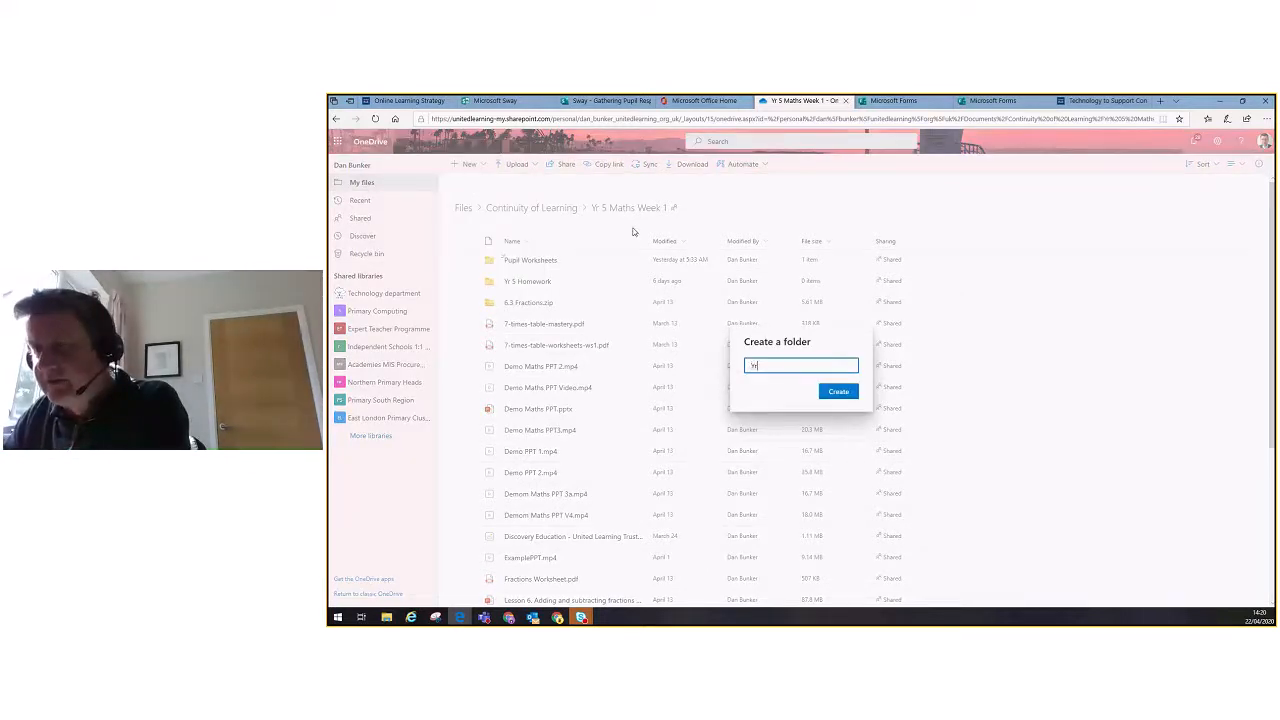
text( 5 Maths Wrk)
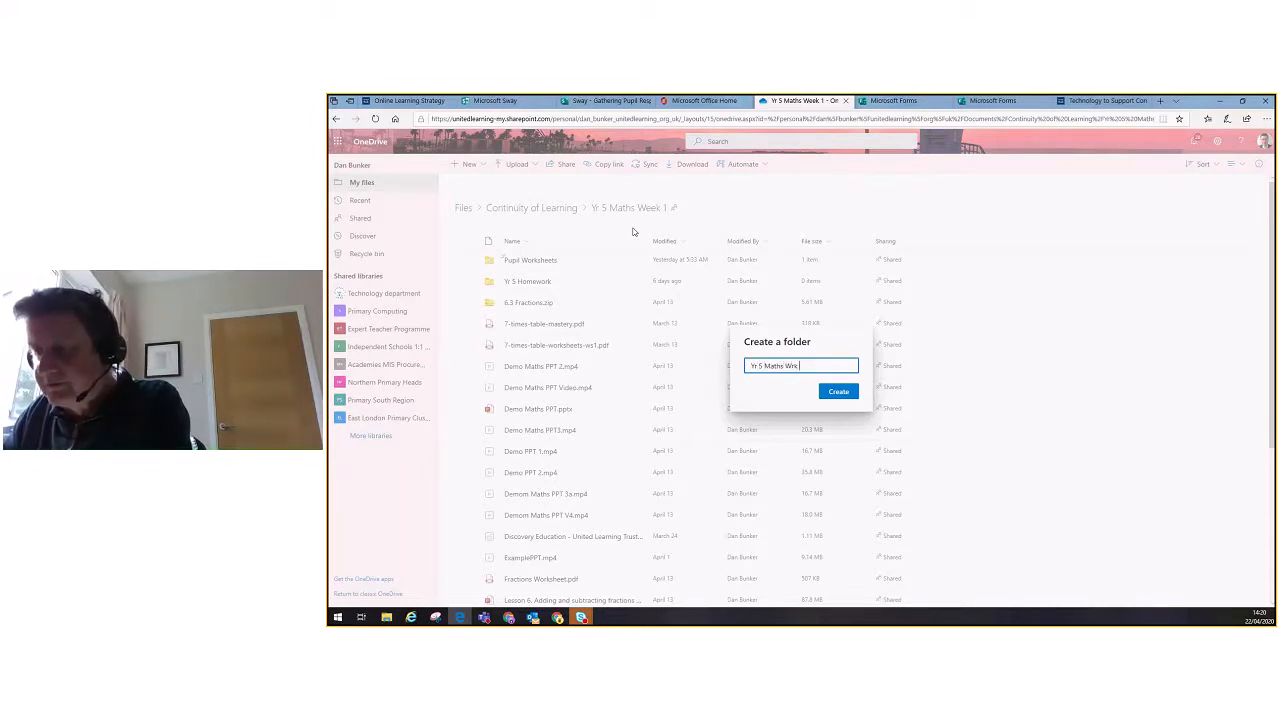
text( submitt)
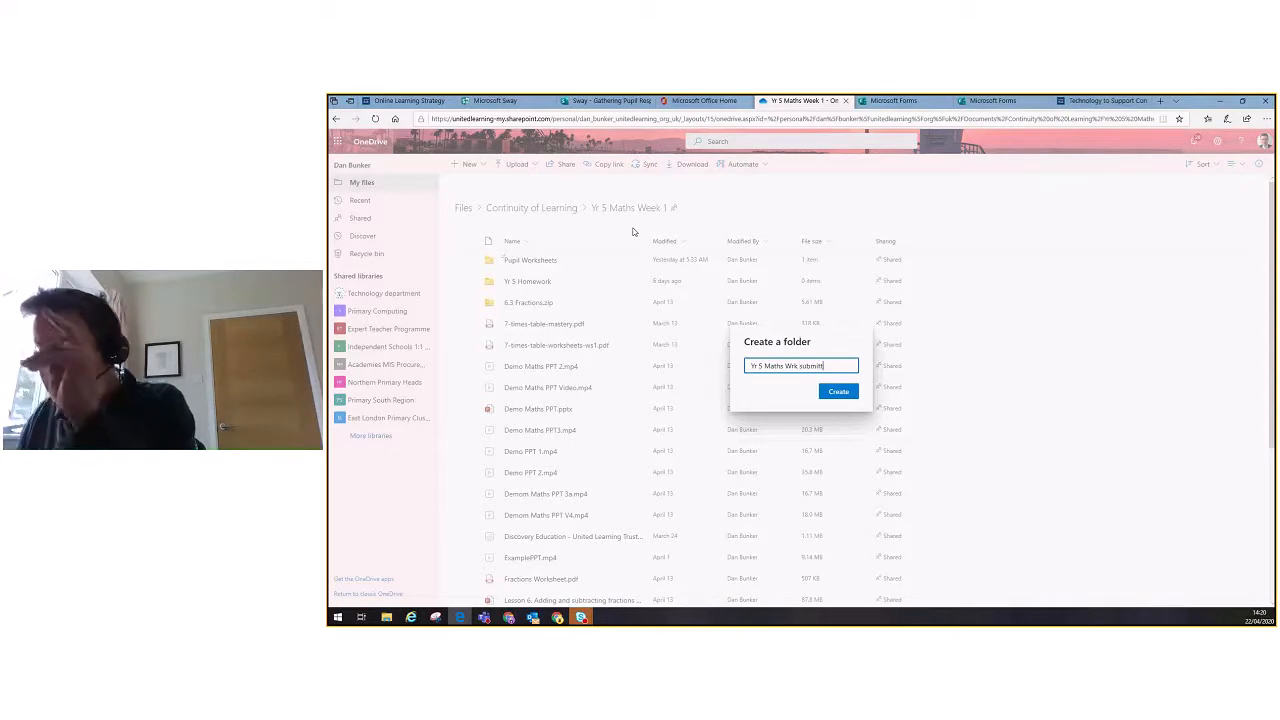
text(ed)
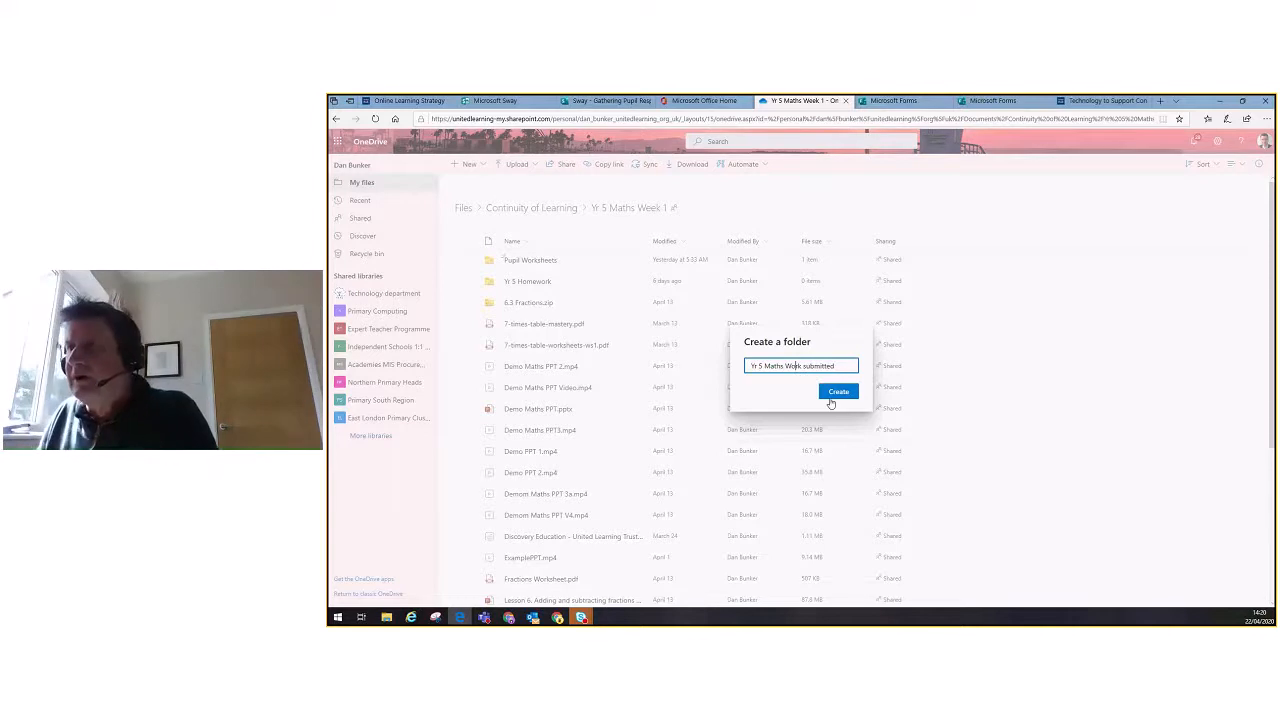
click(839, 392)
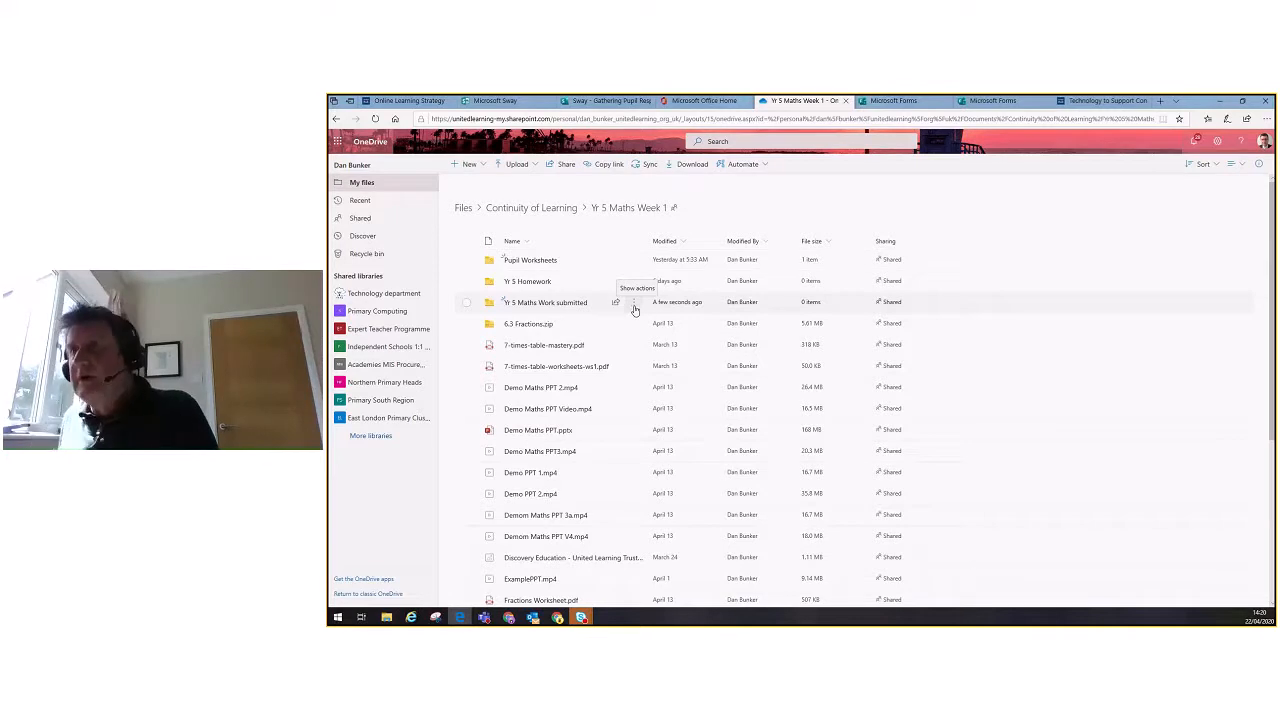
Create a file request named "Maths Work" for the Yr 5 Maths Work submitted folder and copy its upload link
click(634, 304)
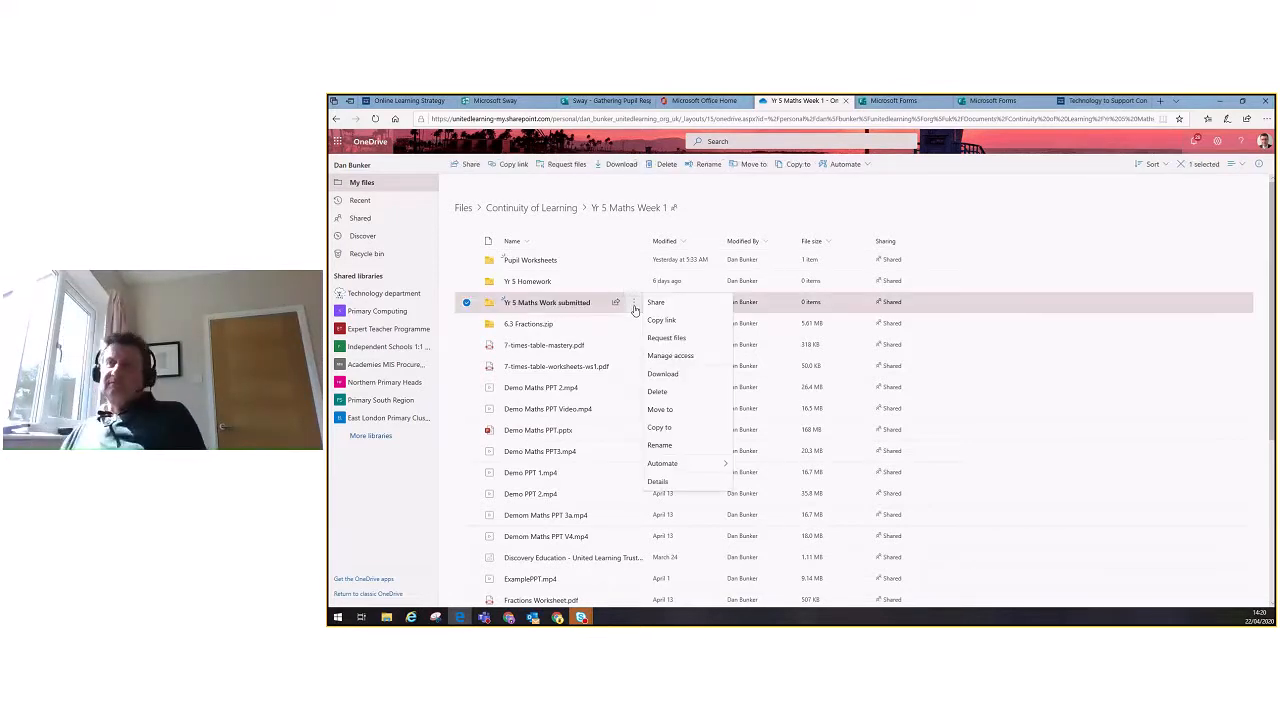
click(677, 342)
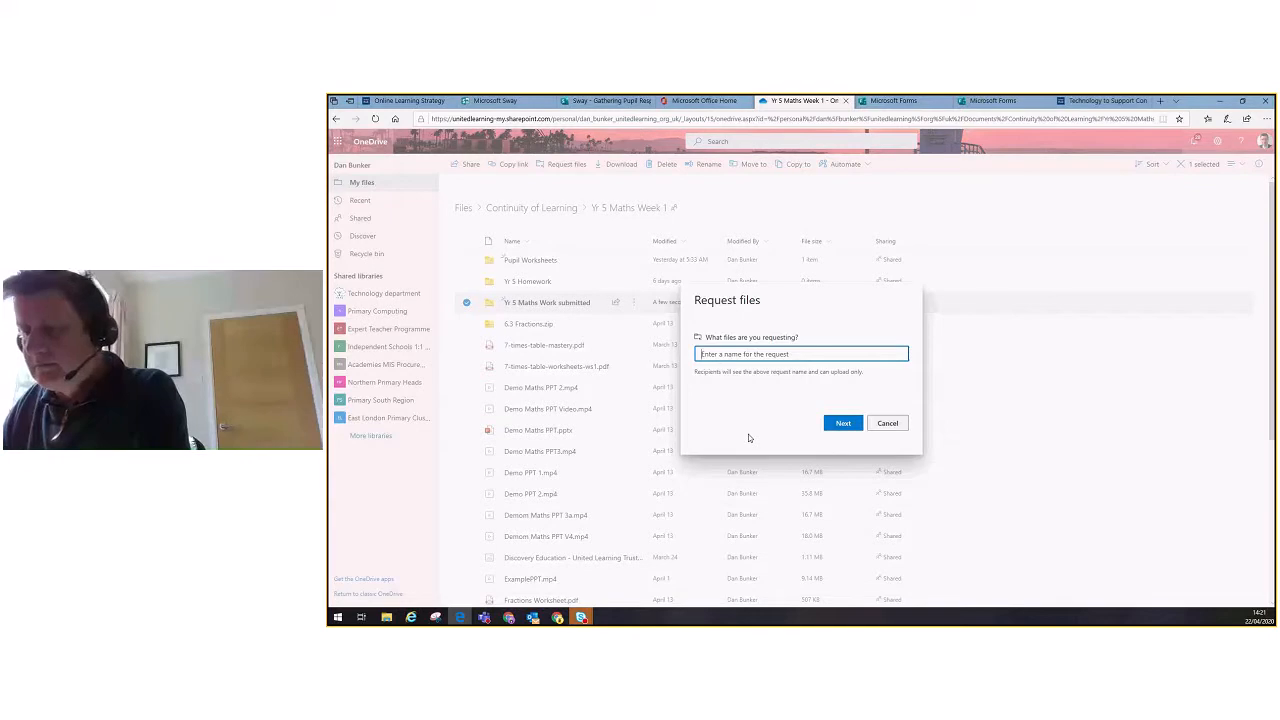
text(Maths W)
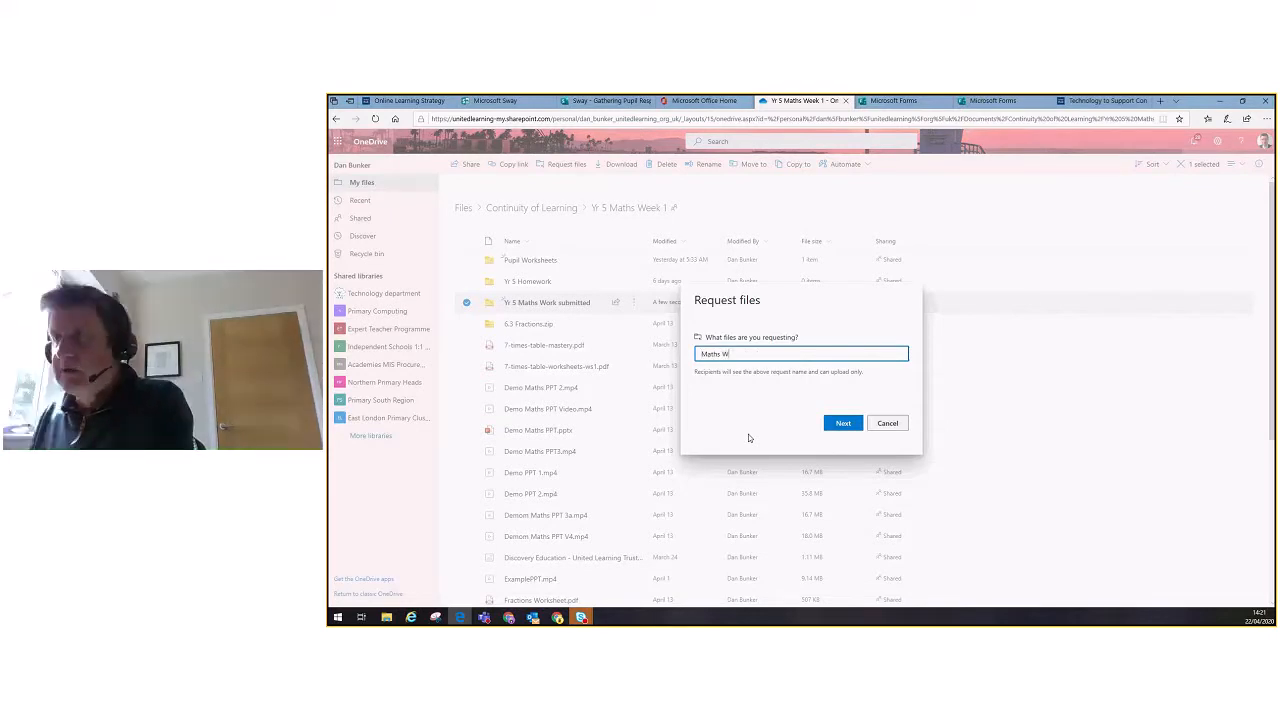
text(ork)
click(844, 427)
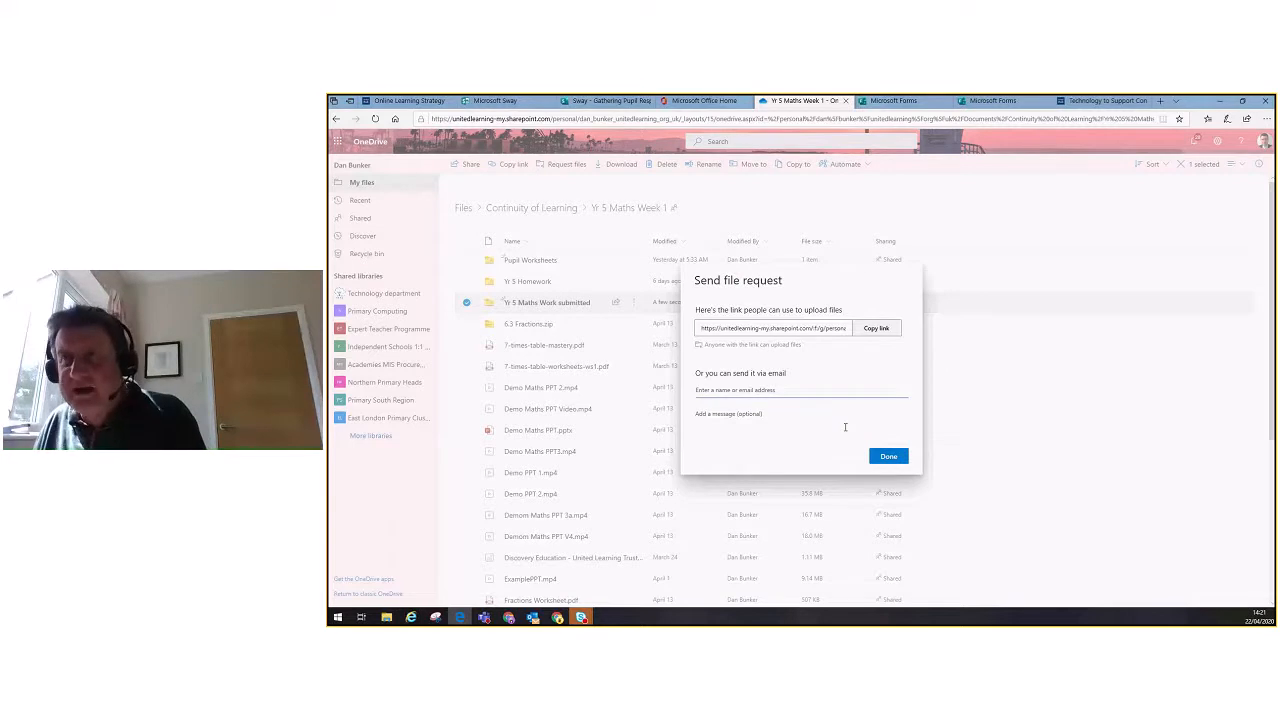
click(876, 329)
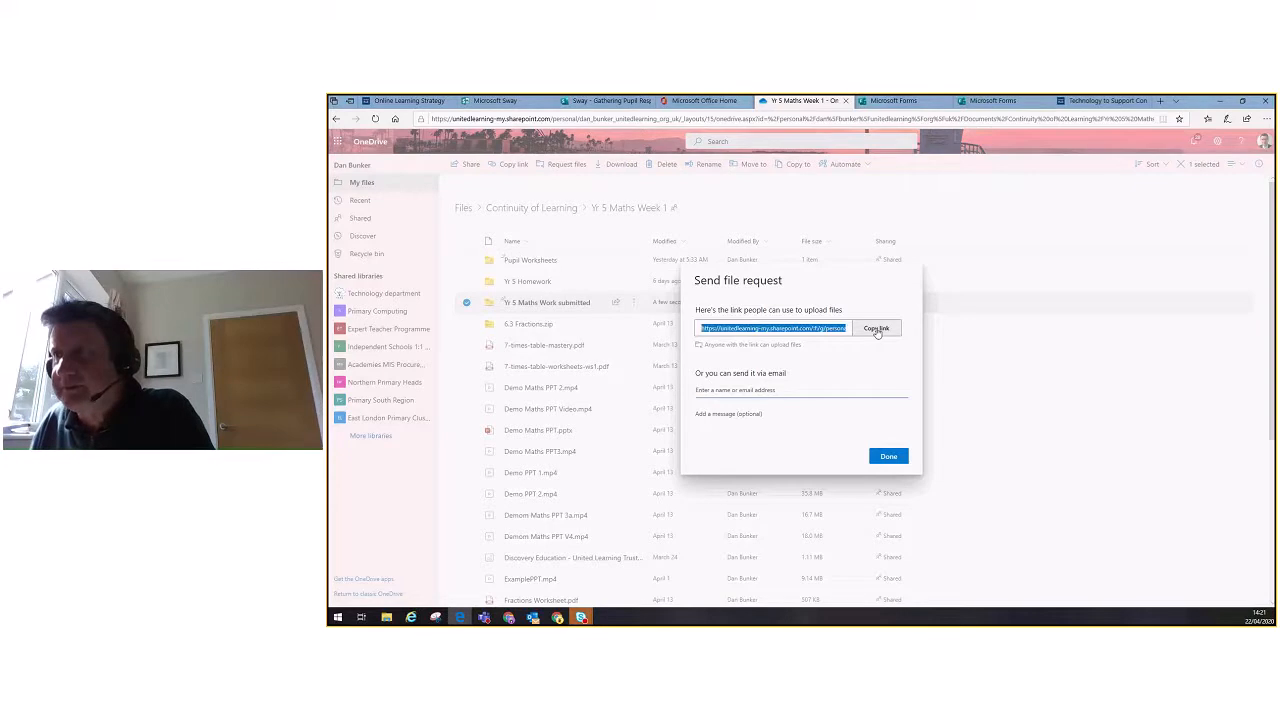
click(888, 457)
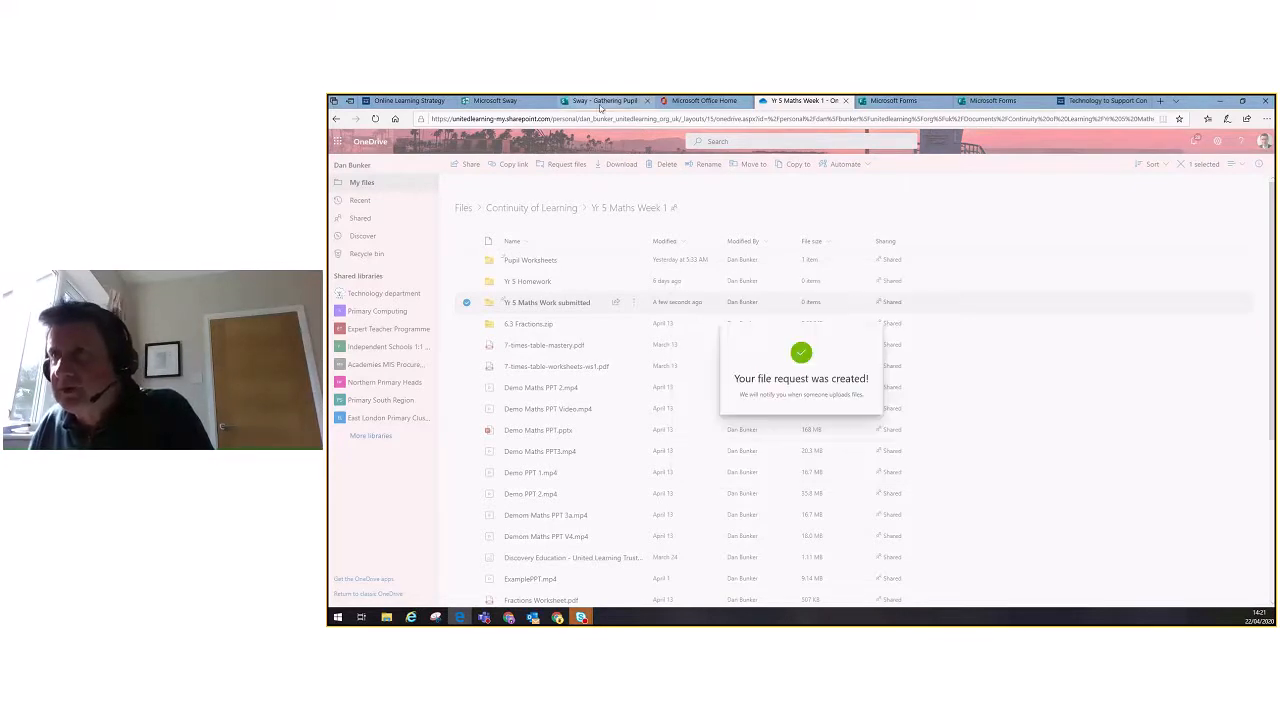
Back in Sway, add a "Maths Worksheets" link to the copied file request address below the submission line
click(603, 101)
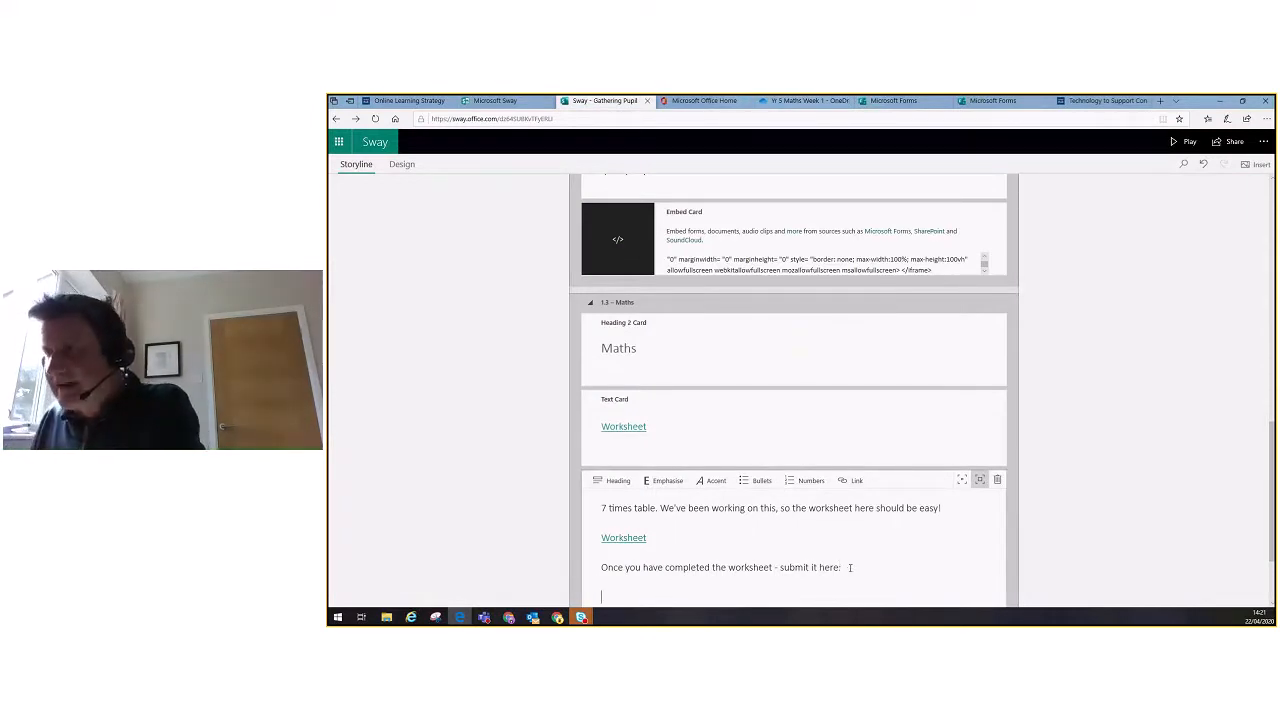
click(848, 481)
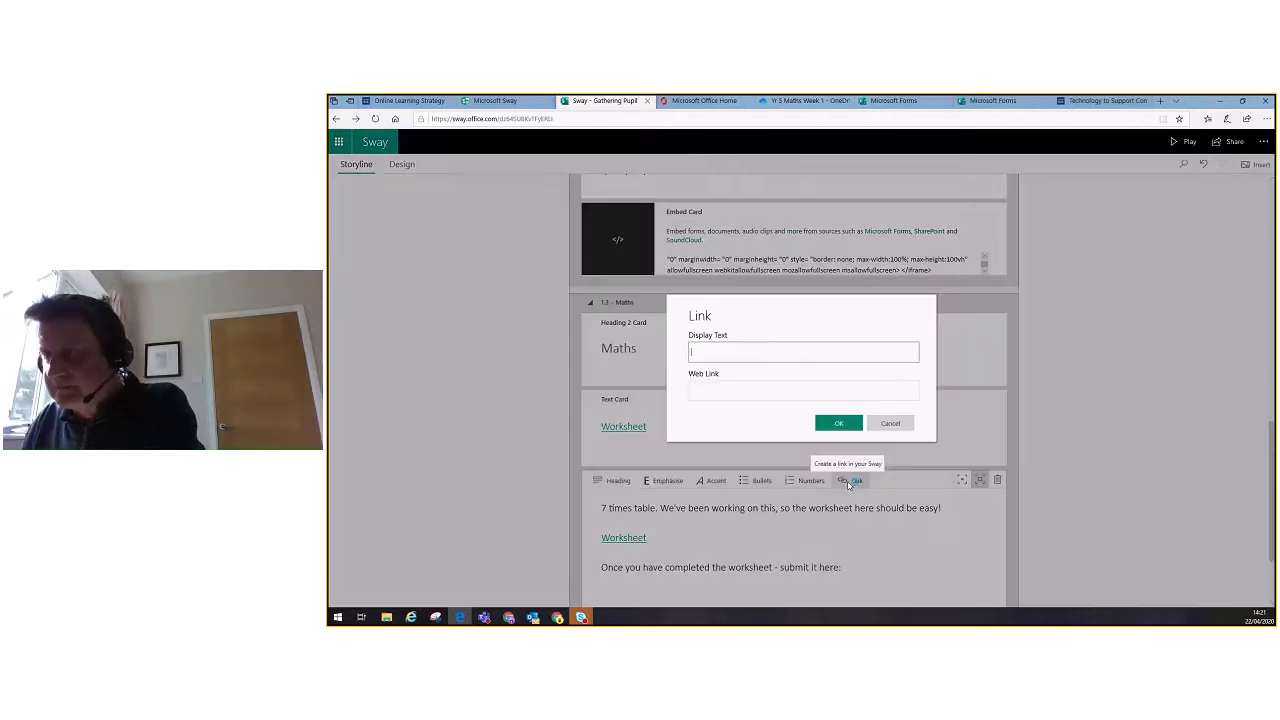
text(Maths)
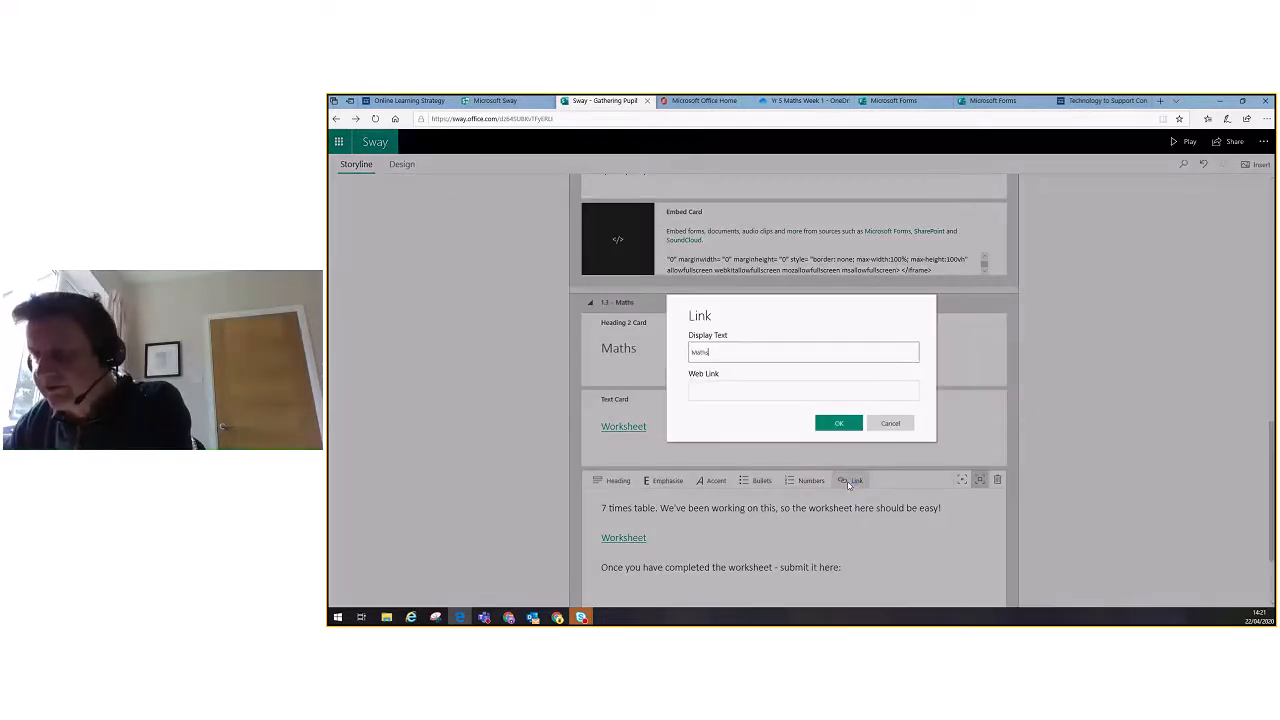
text( Works)
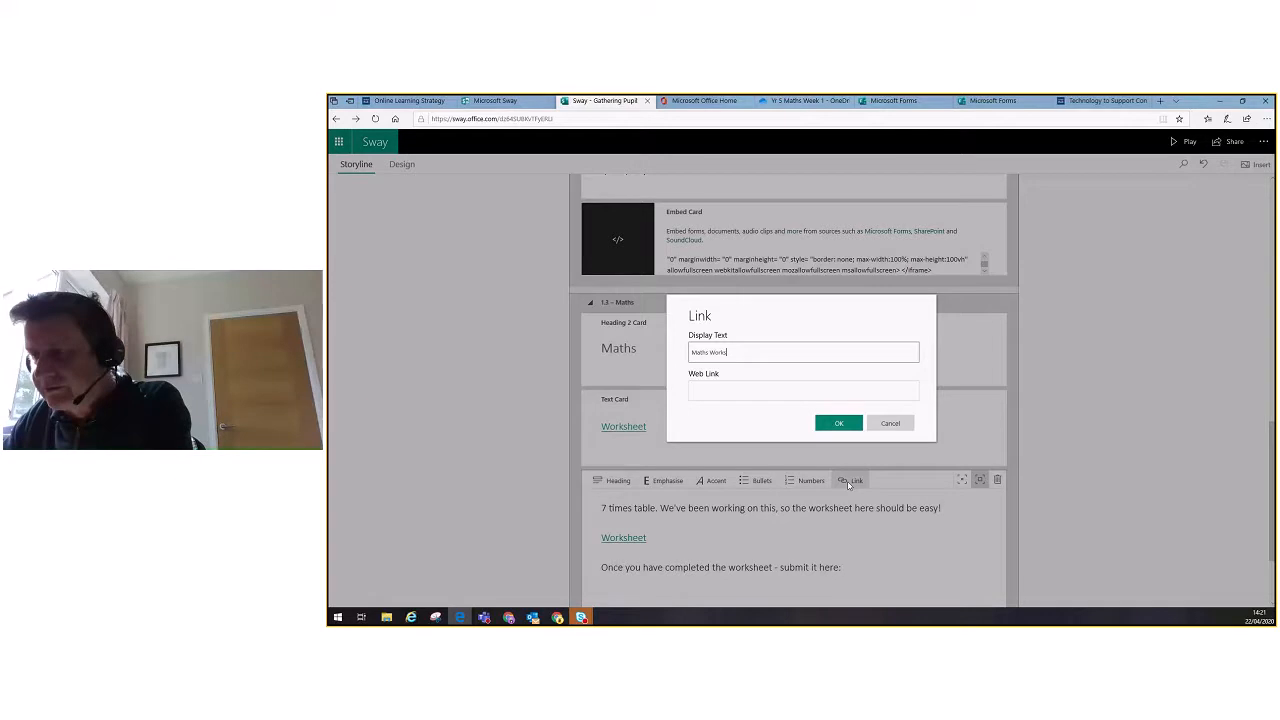
text(heets)
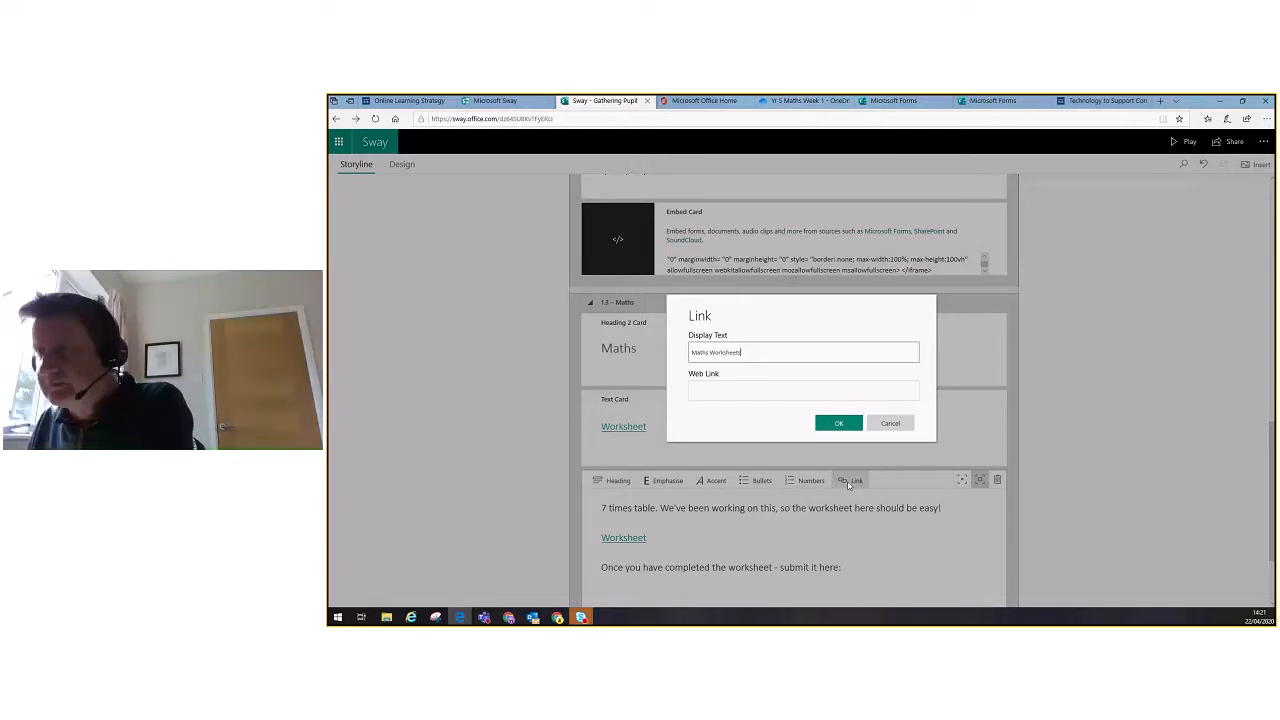
click(717, 393)
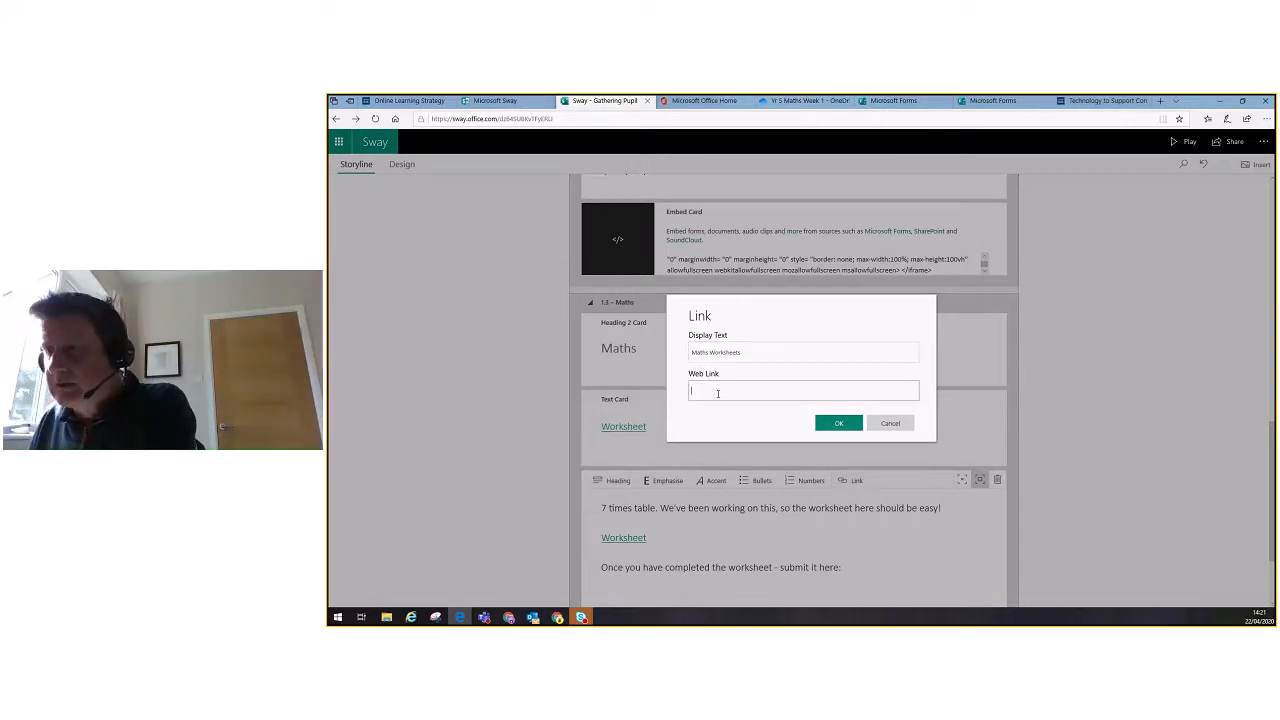
key(ctrl+v)
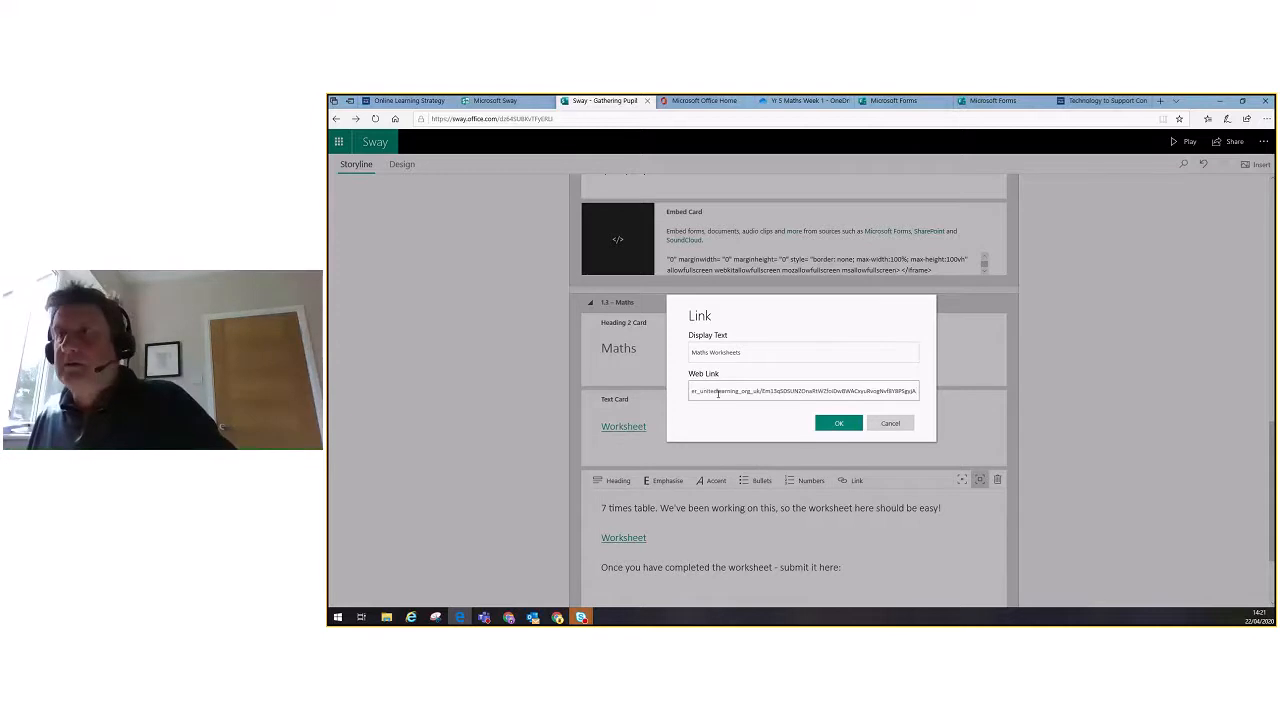
click(841, 424)
scroll(843, 426, down, 3)
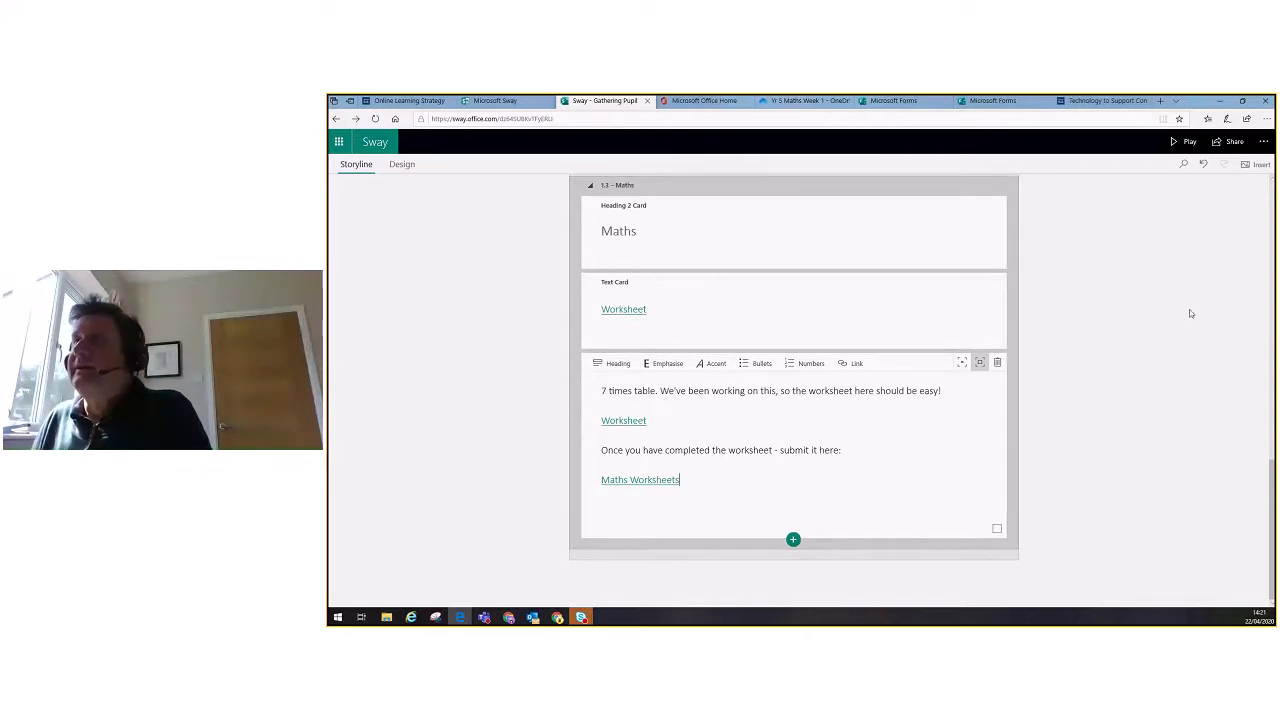
Play the Sway and review its History, English and Maths sections through to the worksheet submission link
click(1175, 145)
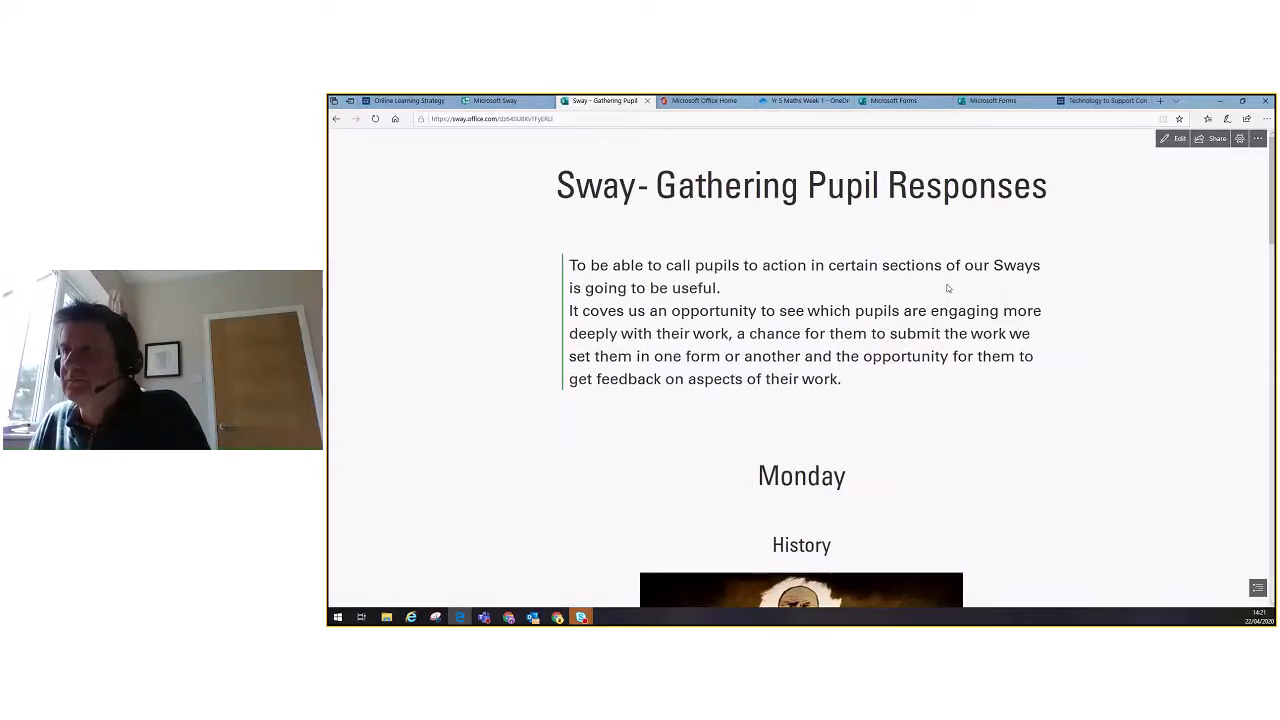
scroll(948, 288, down, 2)
scroll(948, 288, down, 3)
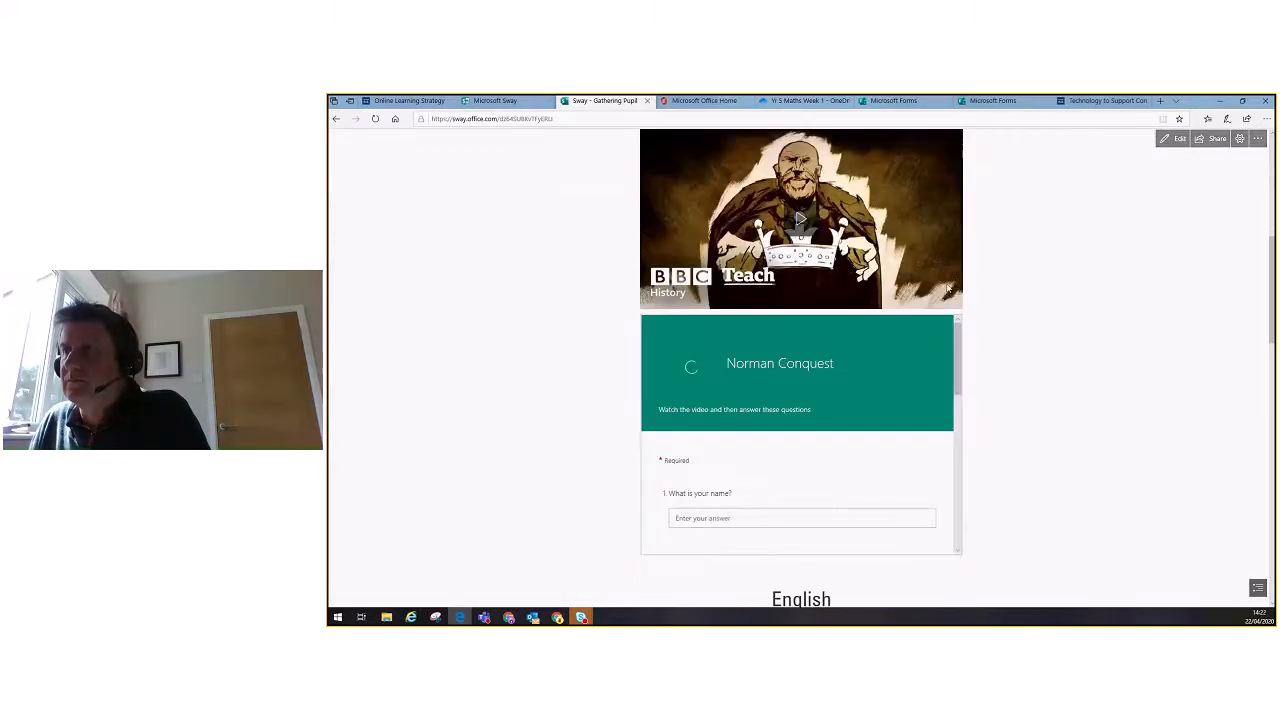
scroll(1025, 309, down, 2)
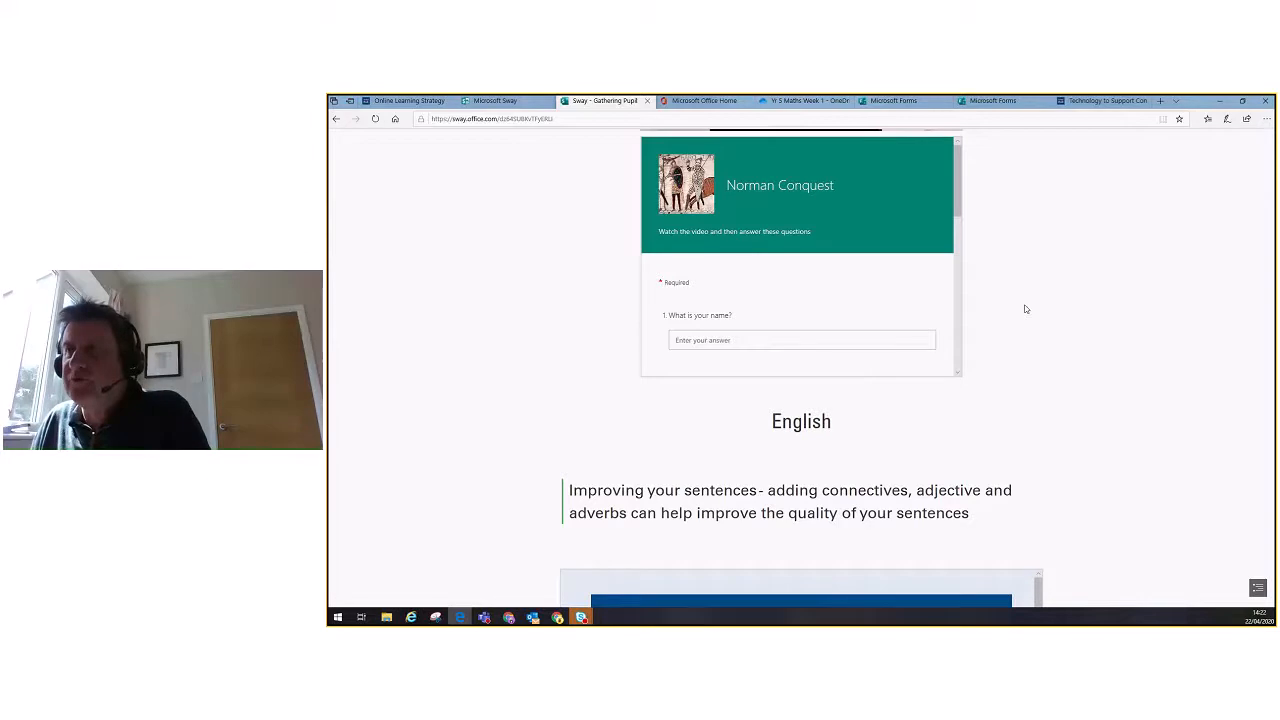
scroll(1025, 309, down, 2)
scroll(1025, 309, down, 3)
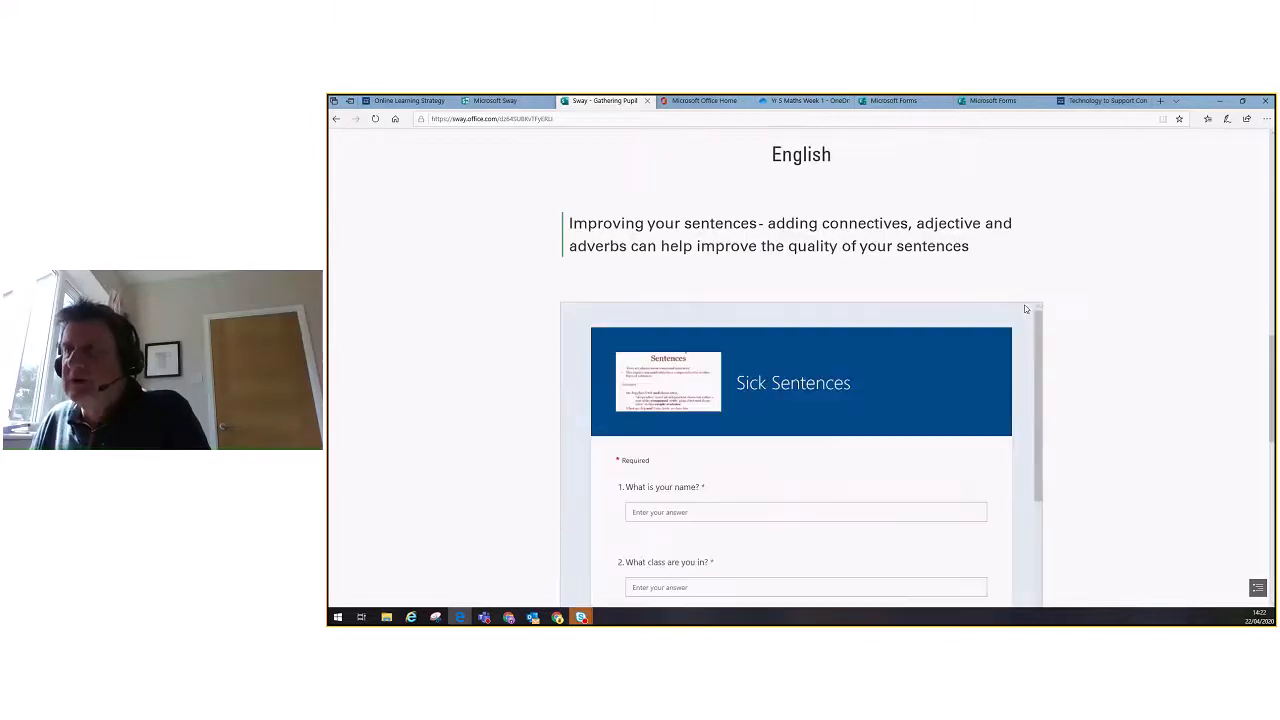
scroll(1128, 342, down, 2)
scroll(1128, 344, down, 5)
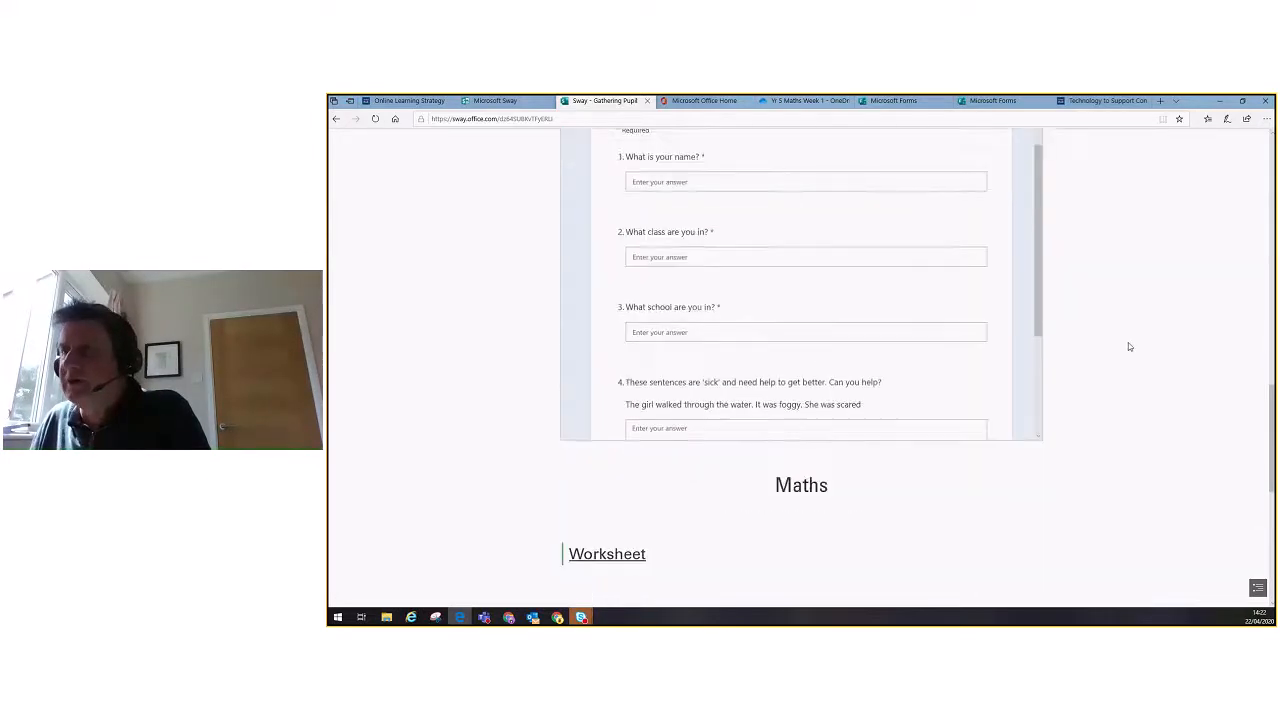
scroll(1122, 352, down, 2)
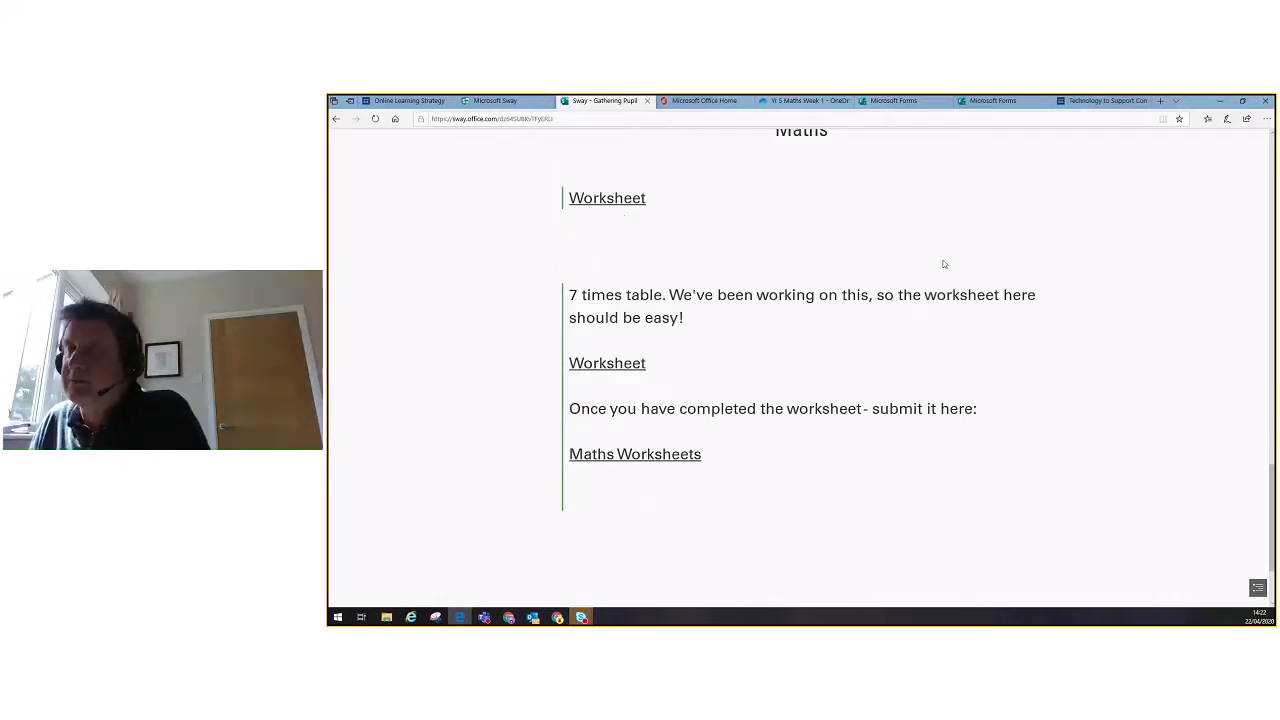
scroll(943, 263, down, 1)
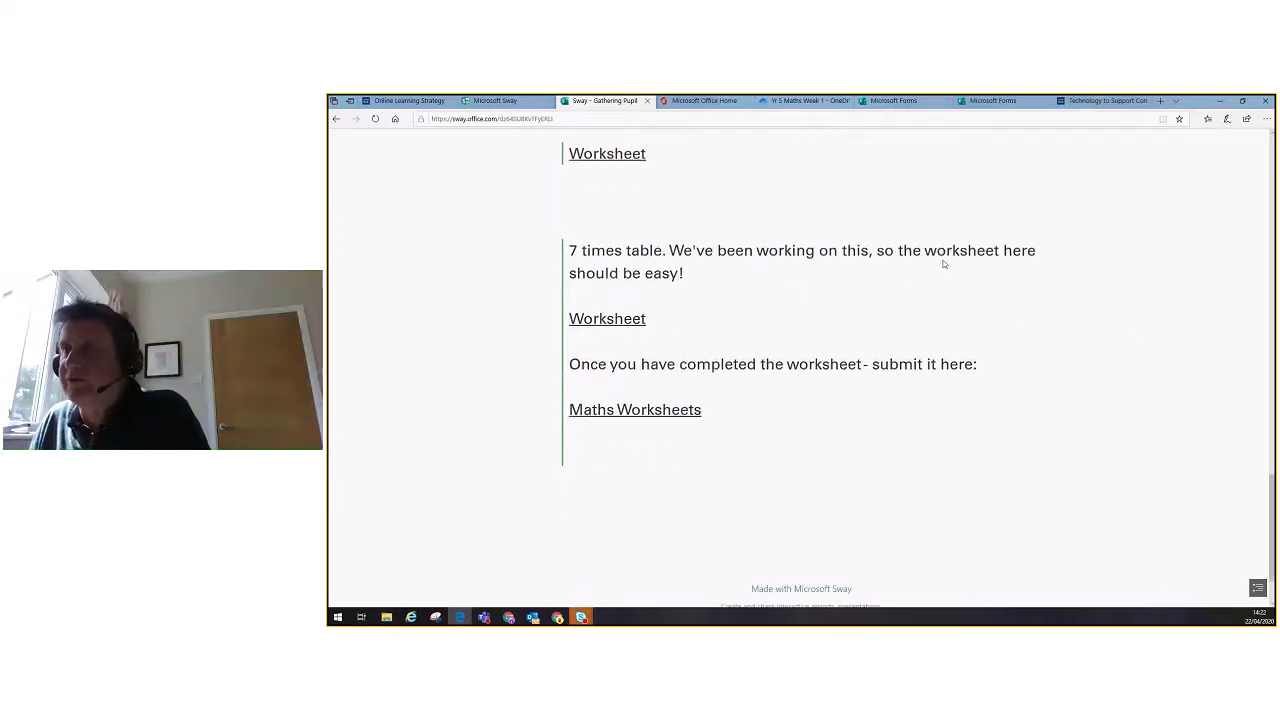
Open the Maths Worksheets link in a new InPrivate window and choose 7-times-table-mastery from the Yr 5 Maths Week 1 folder for submission
right_click(631, 416)
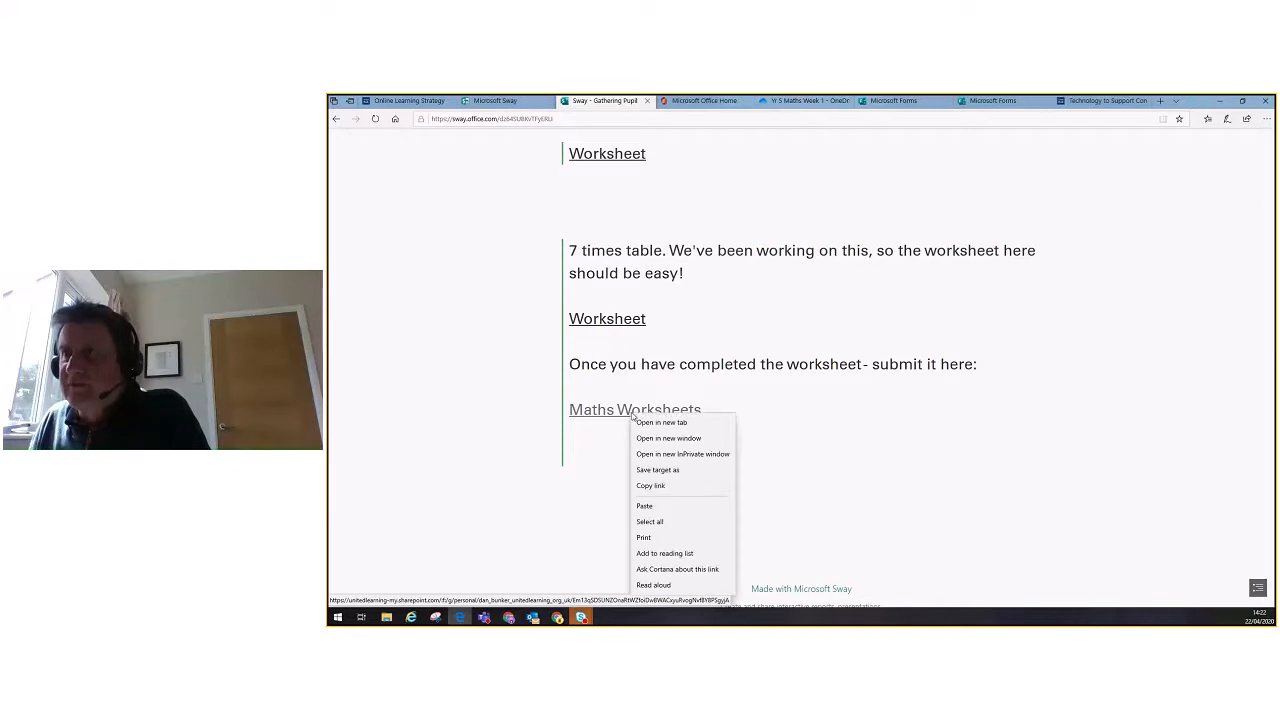
click(702, 457)
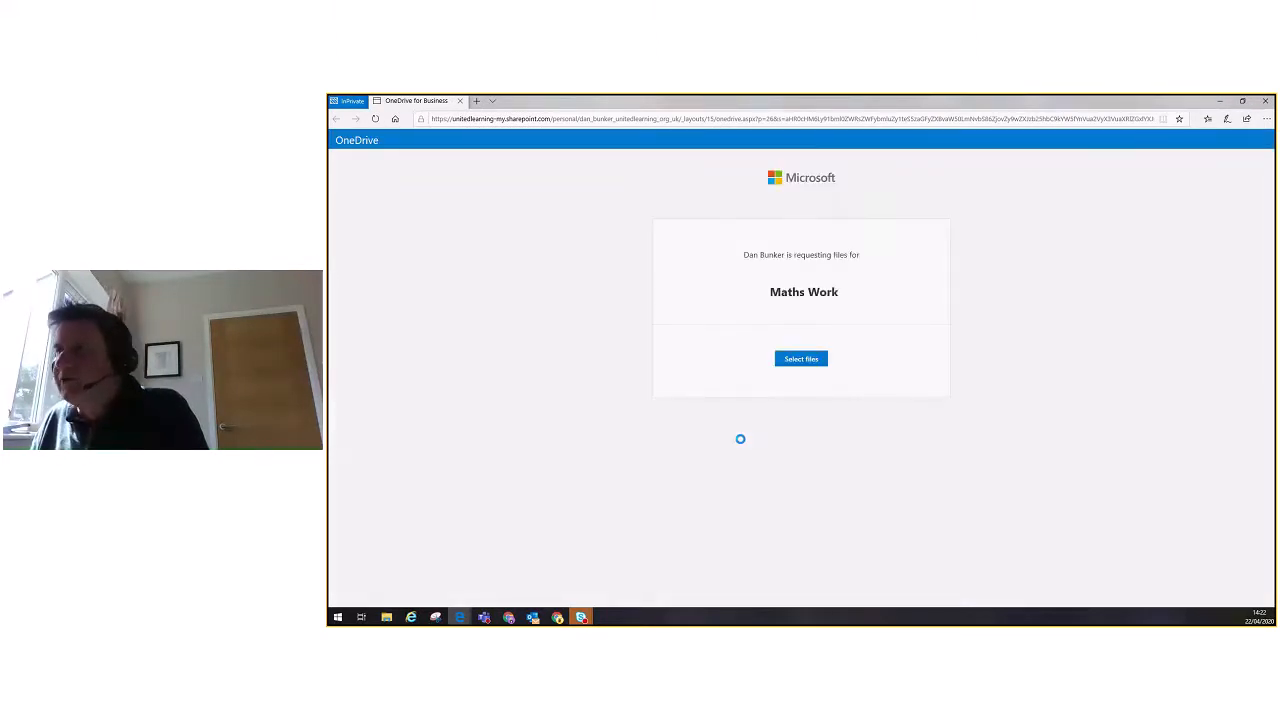
click(795, 362)
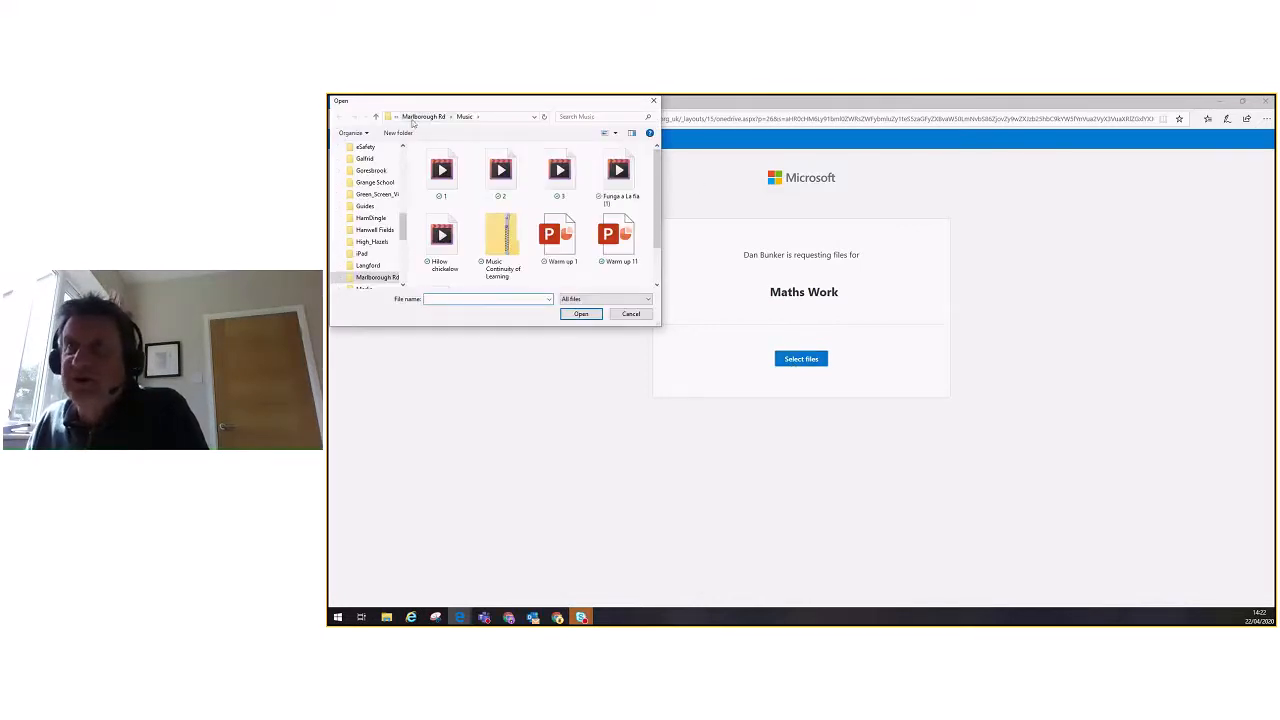
click(413, 117)
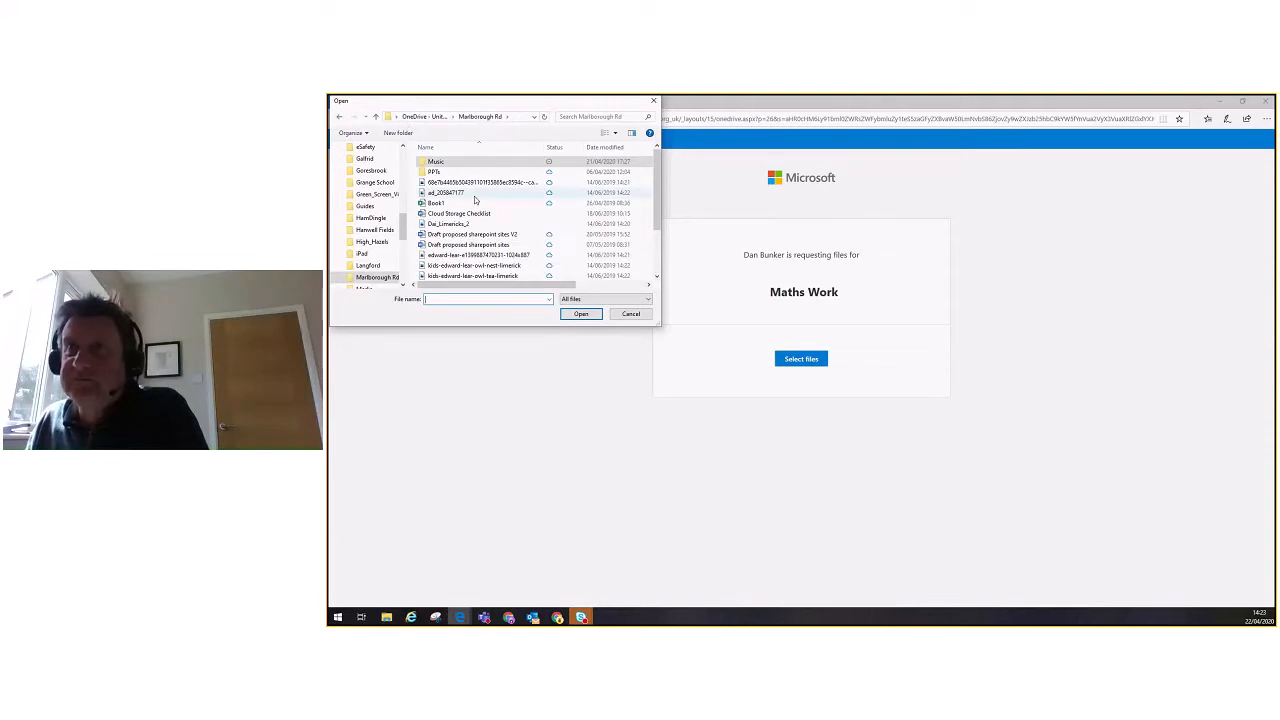
drag(402, 226, 401, 203)
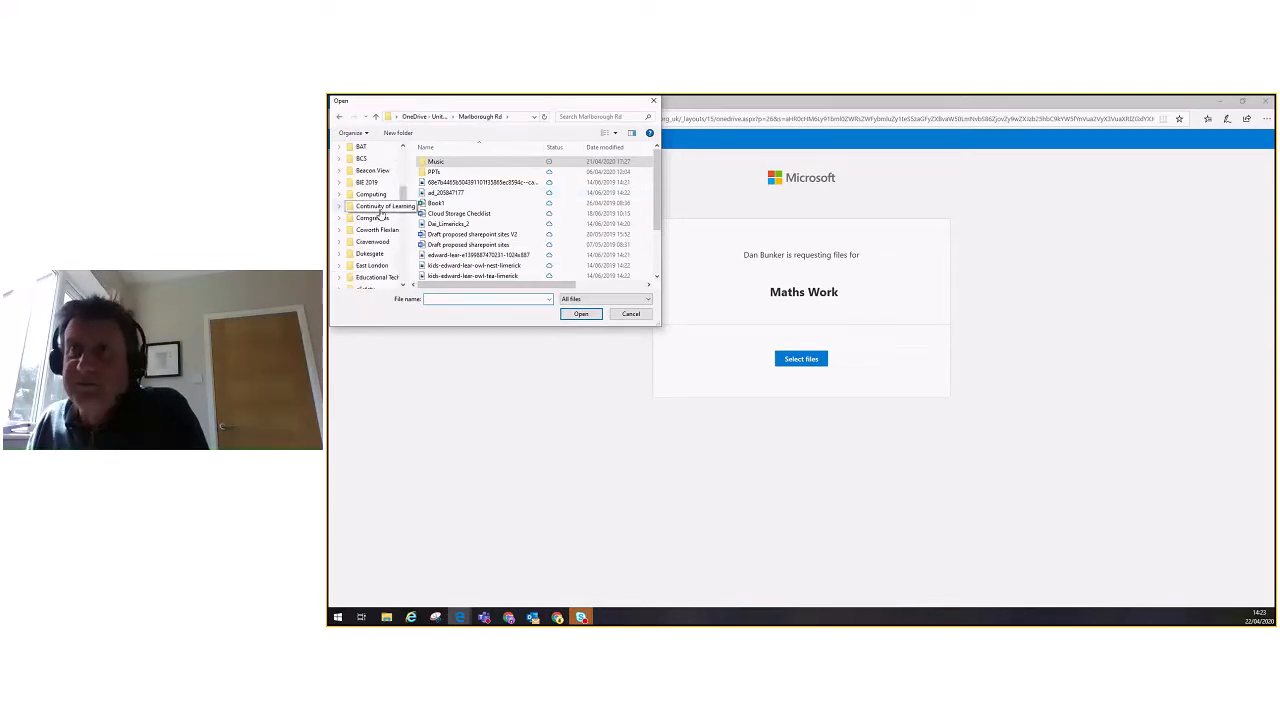
click(377, 205)
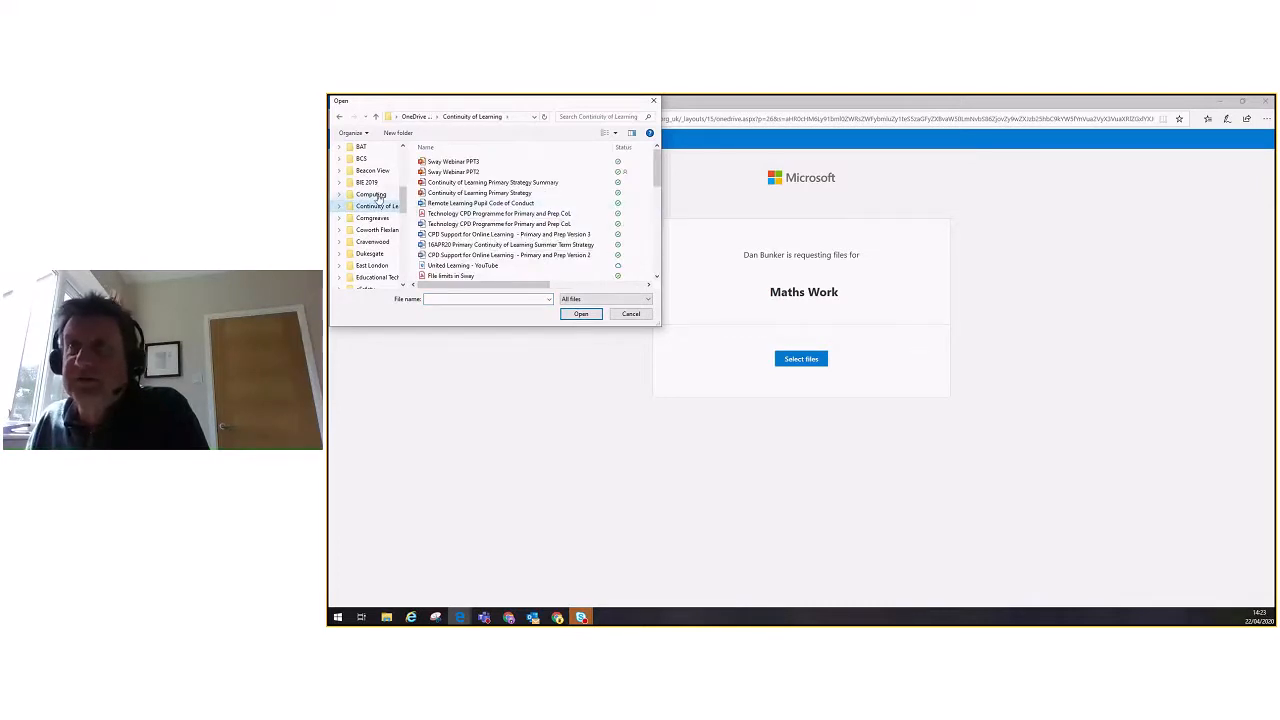
scroll(466, 244, down, 5)
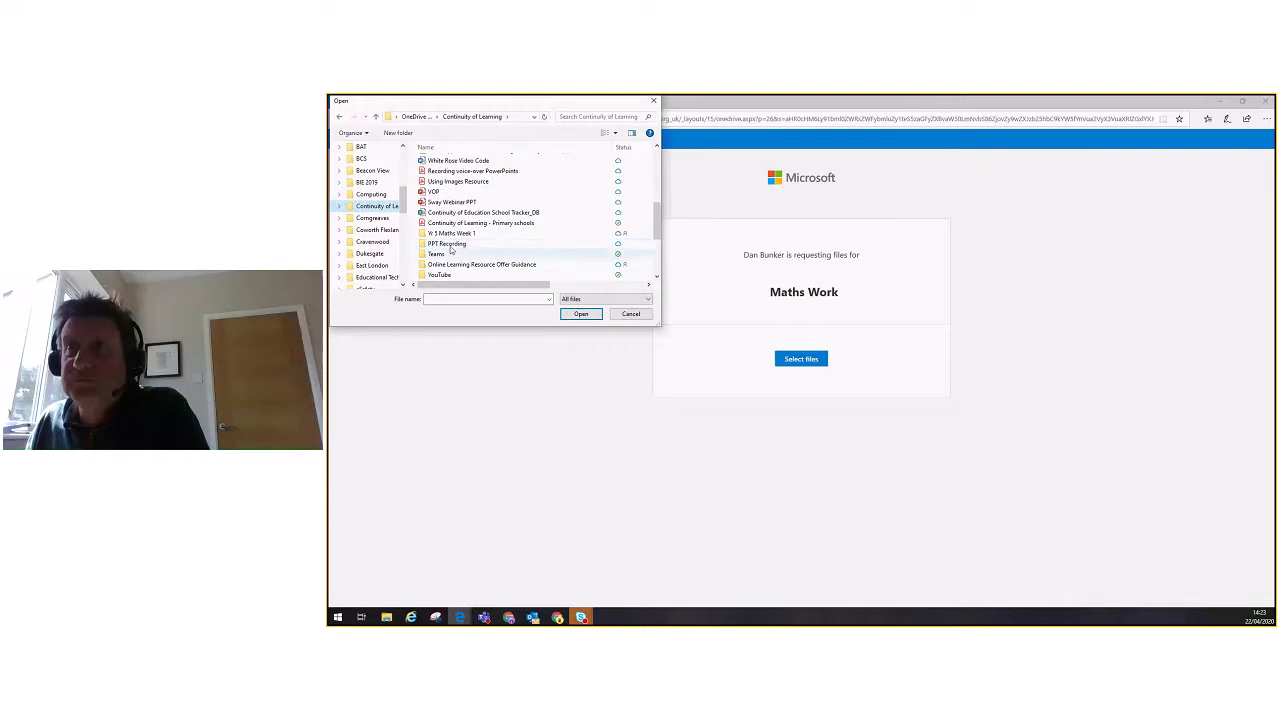
click(450, 233)
double_click(450, 233)
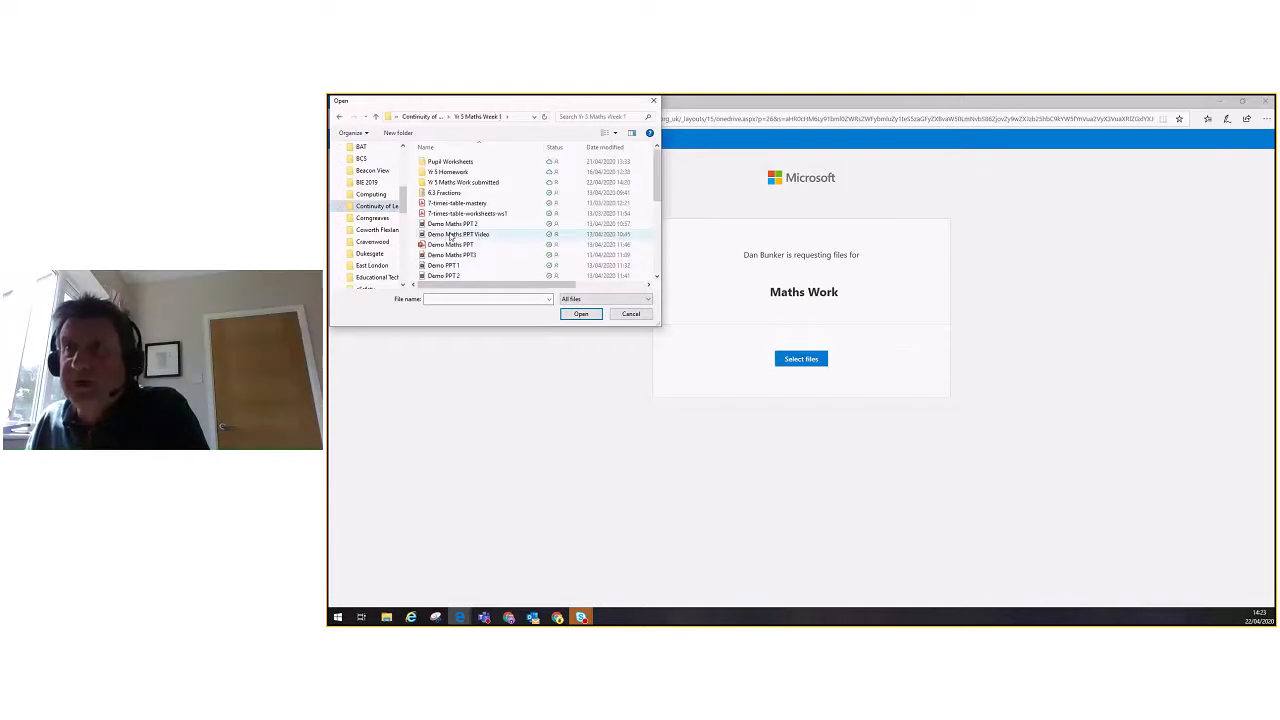
click(468, 204)
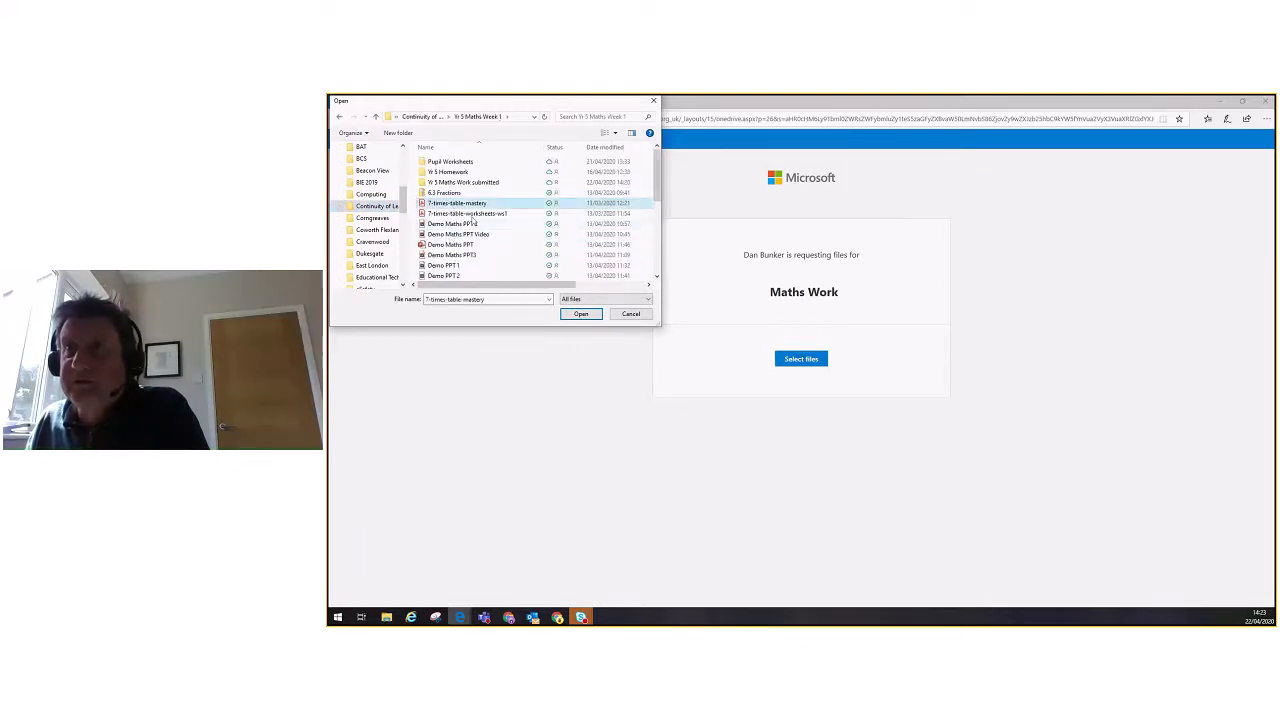
click(581, 314)
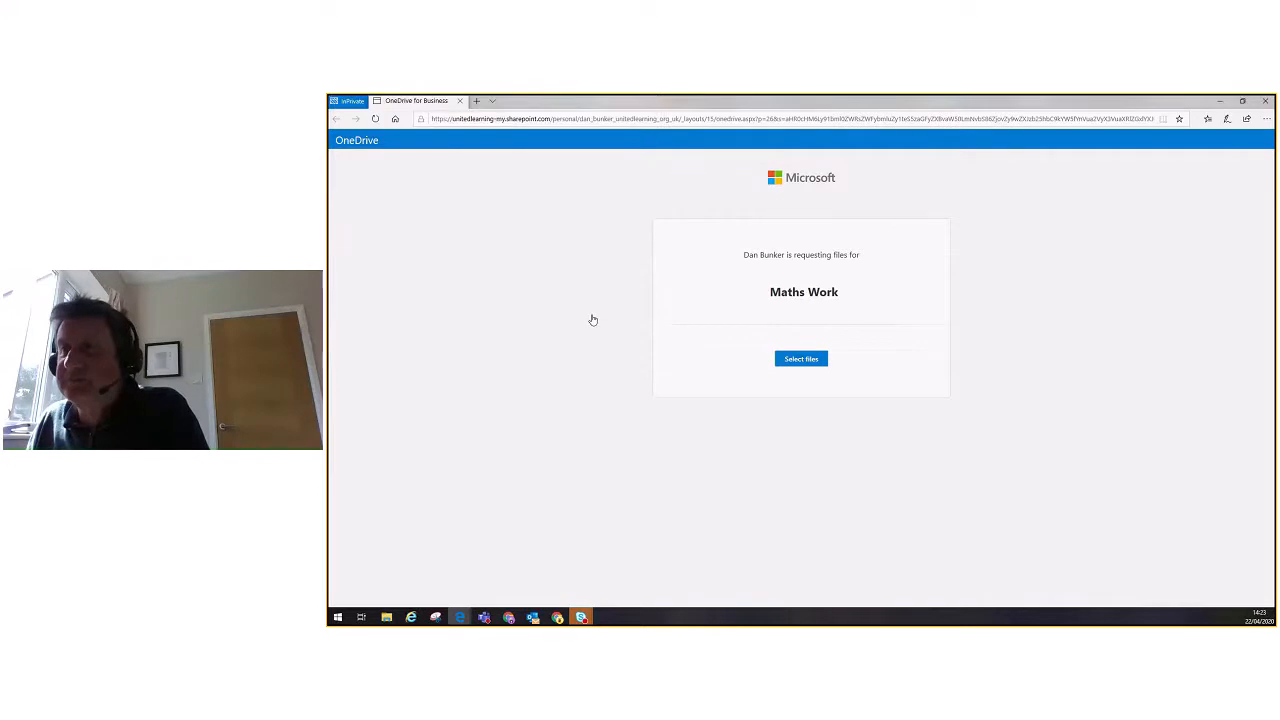
Enter the pupil's first and last name, upload the selected file to the Maths Work request and close the private window
click(771, 356)
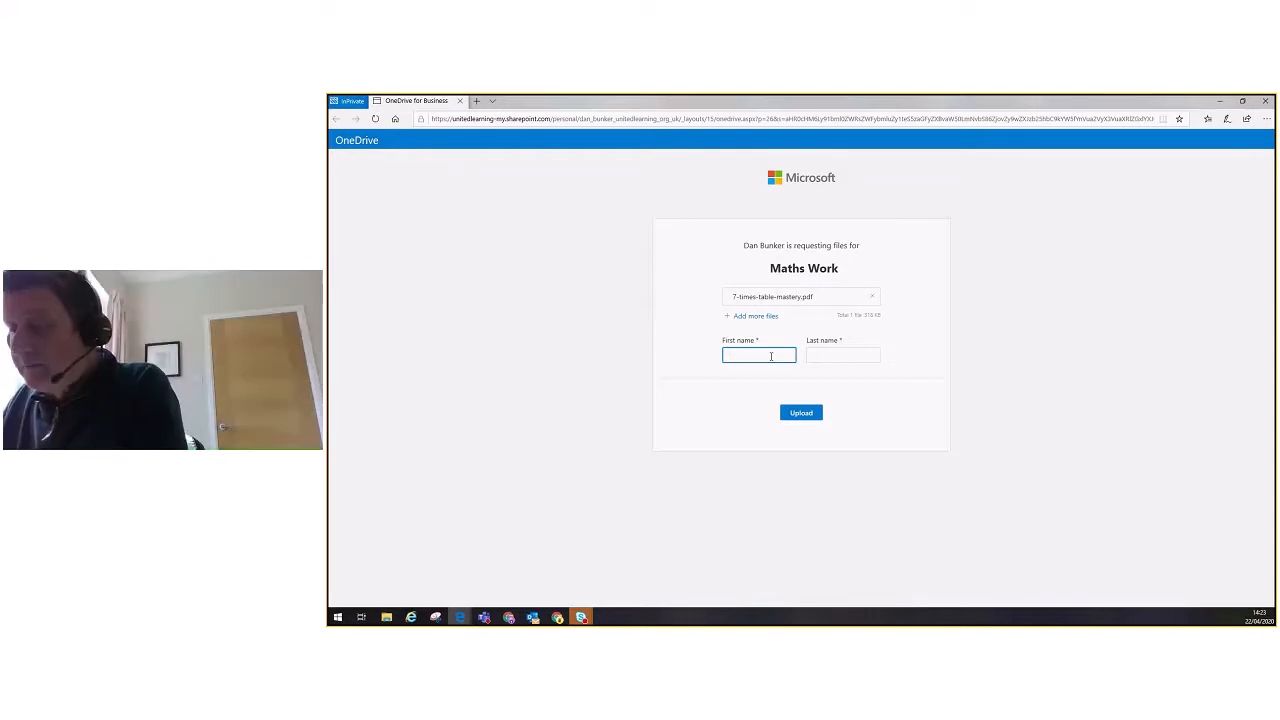
text(James)
click(834, 356)
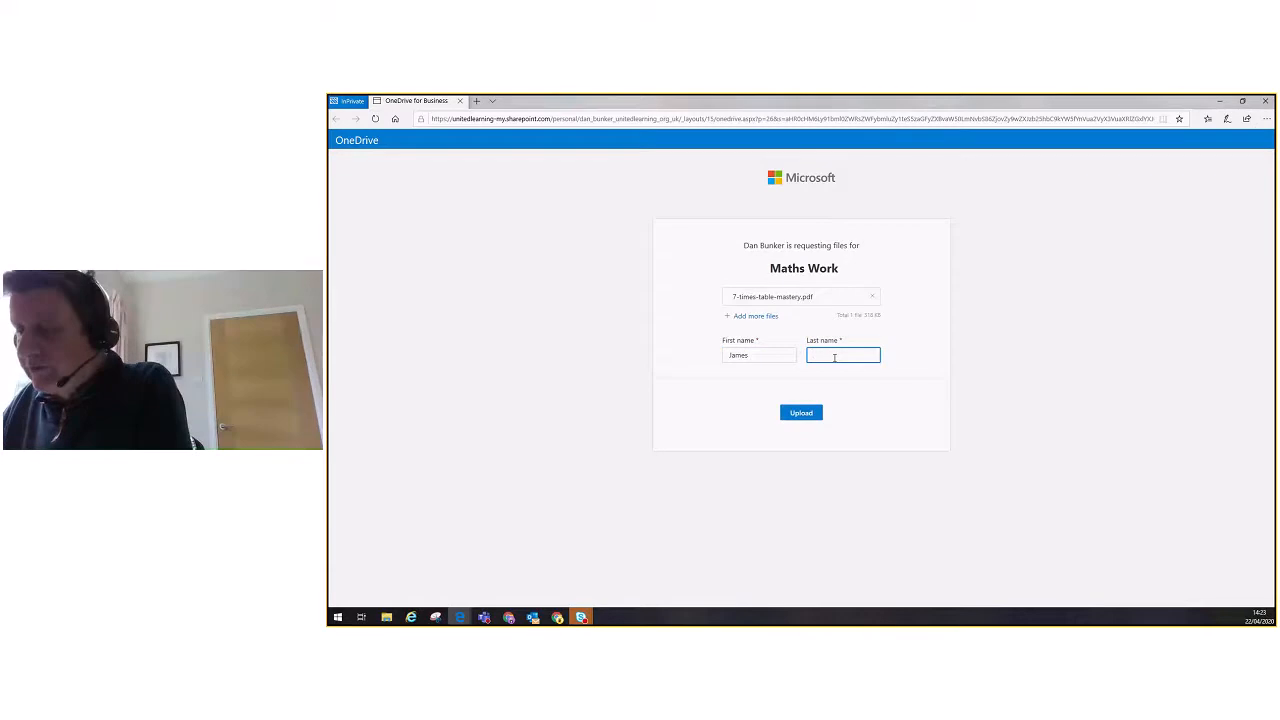
text(Bond)
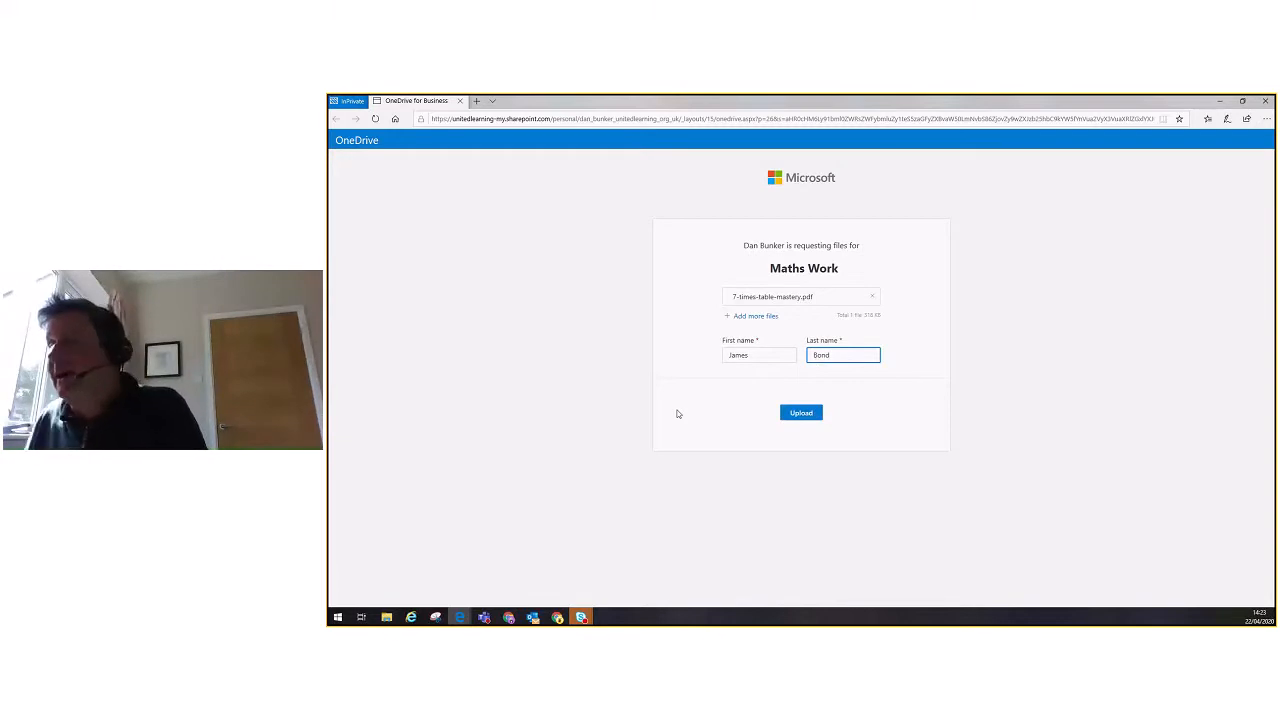
click(795, 414)
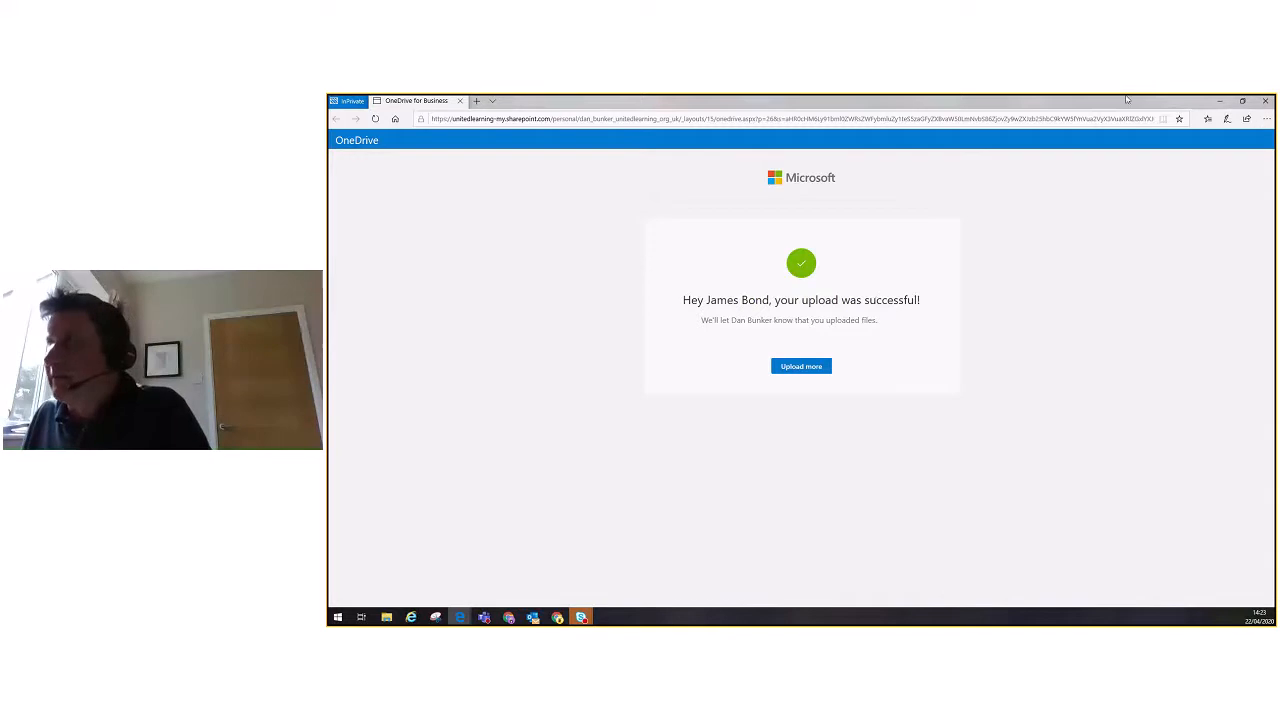
click(1266, 102)
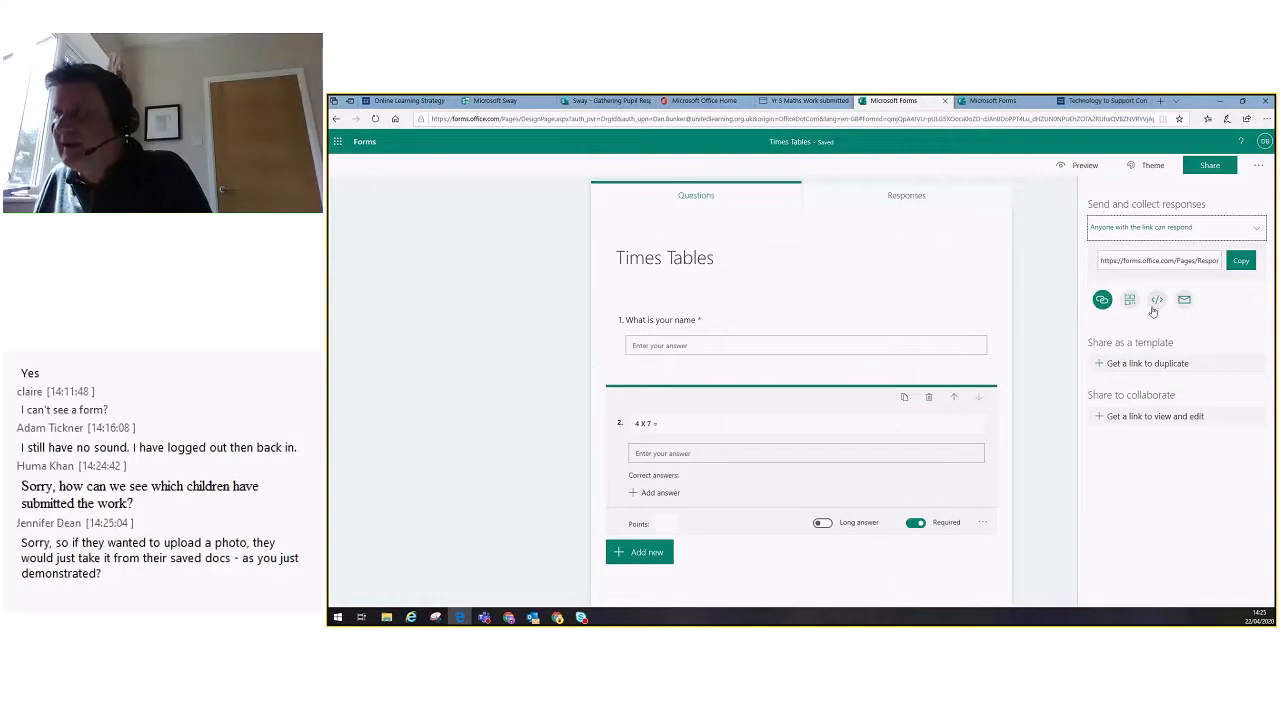
Show the Times Tables form's embed code and return to the embed card in the Sway storyline's History section
click(1157, 317)
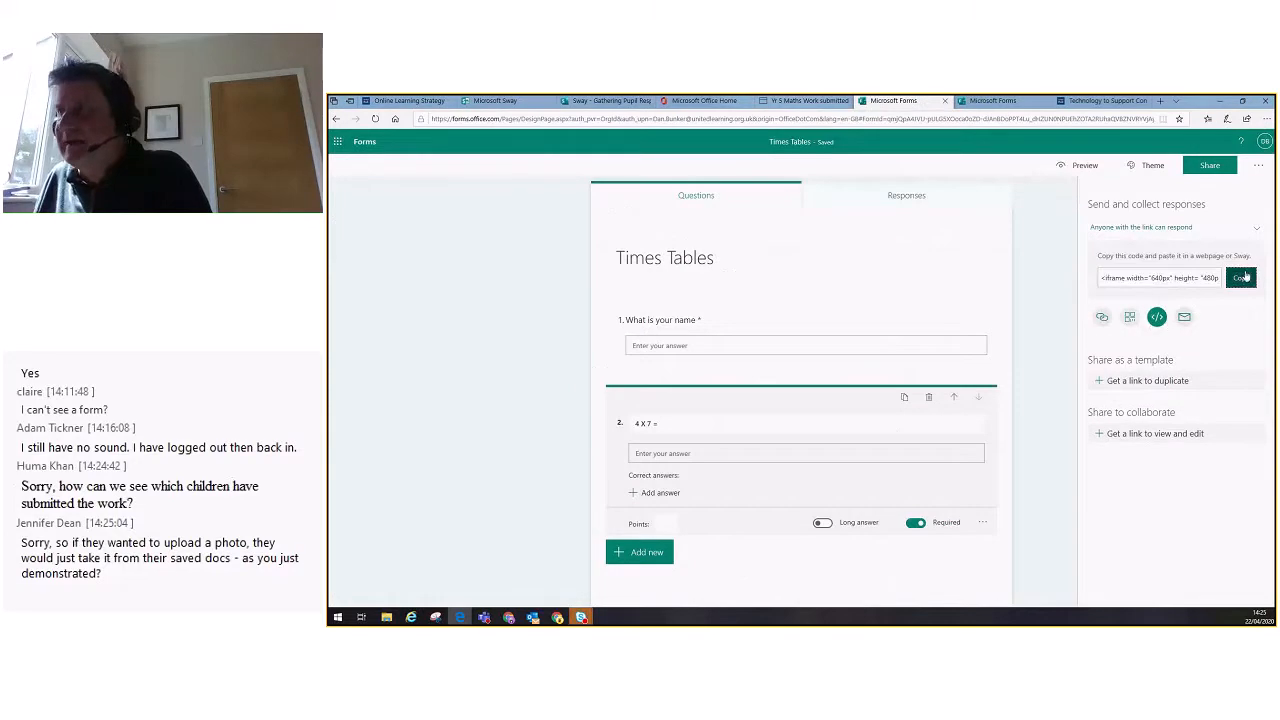
click(600, 101)
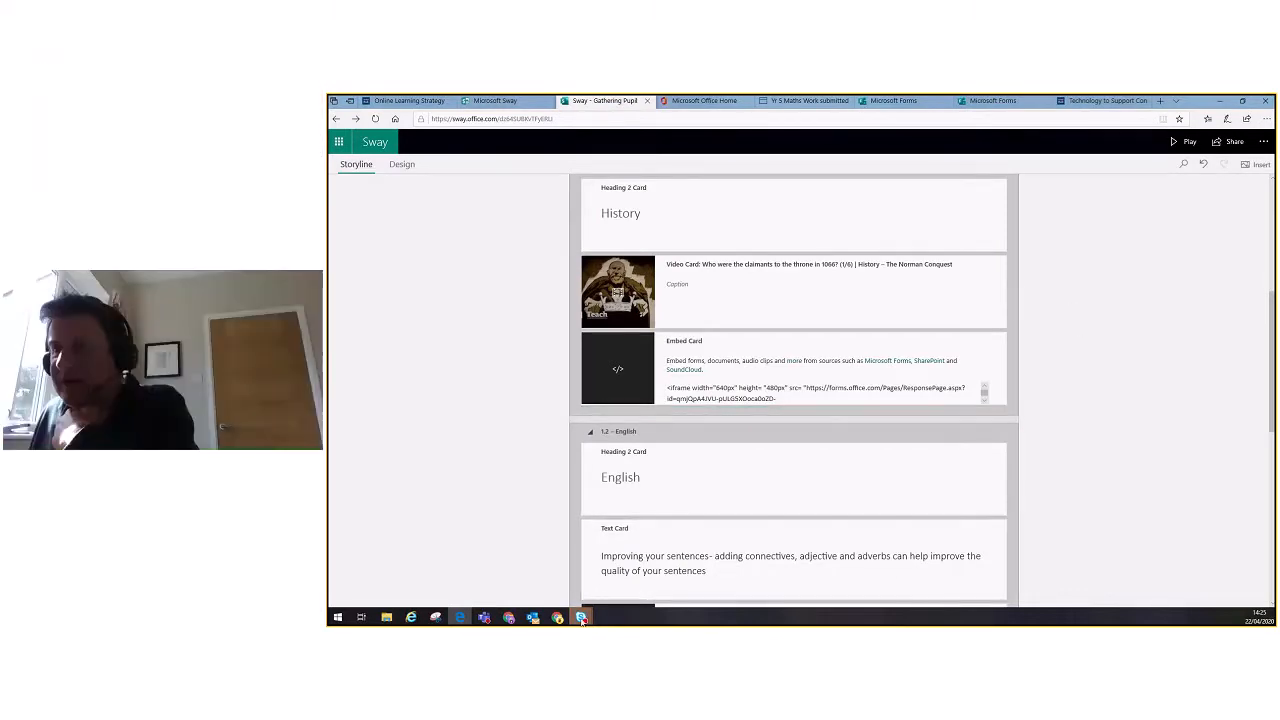
Switch to the Sway Advanced meeting in Skype for Business to read the participants' conversation
mouse_move(581, 619)
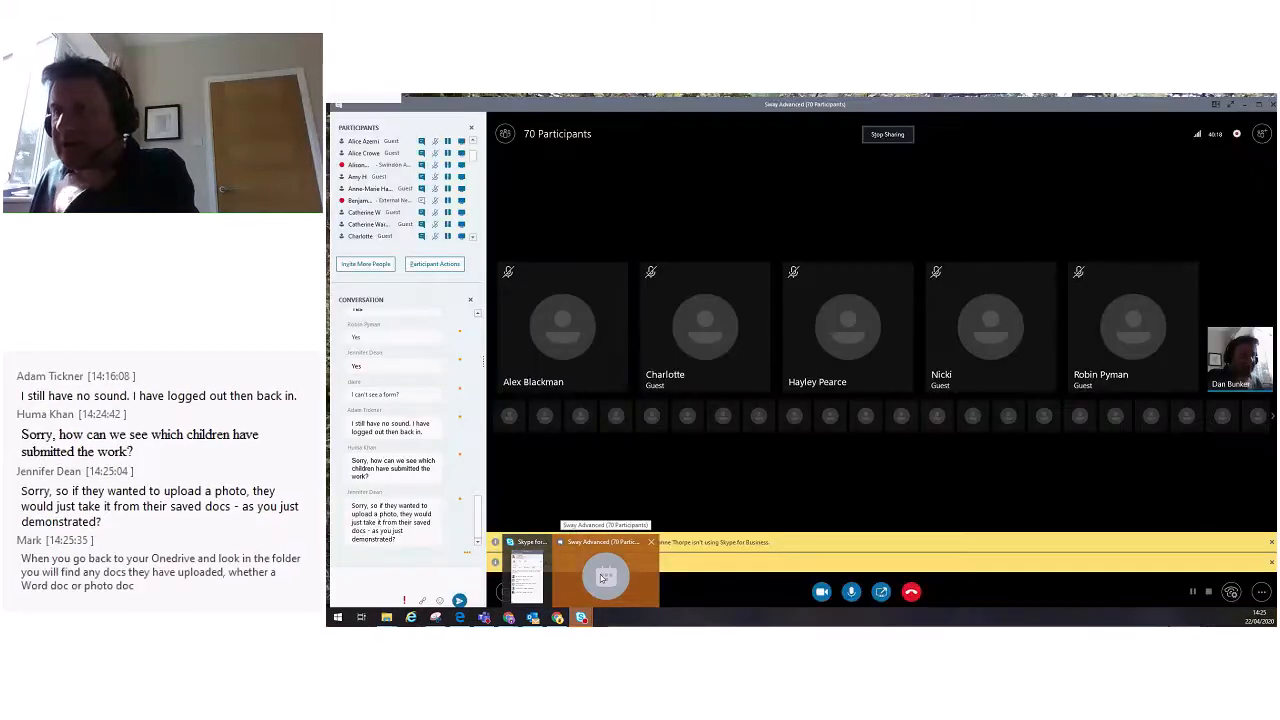
click(604, 576)
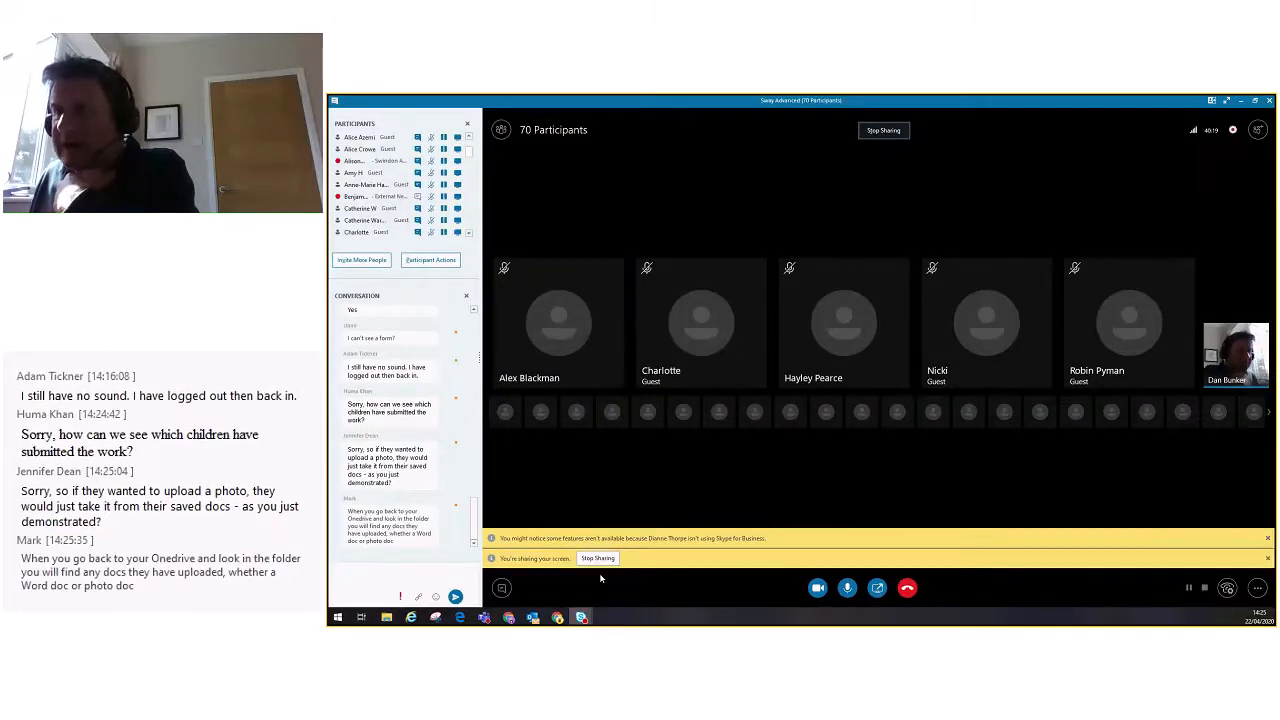